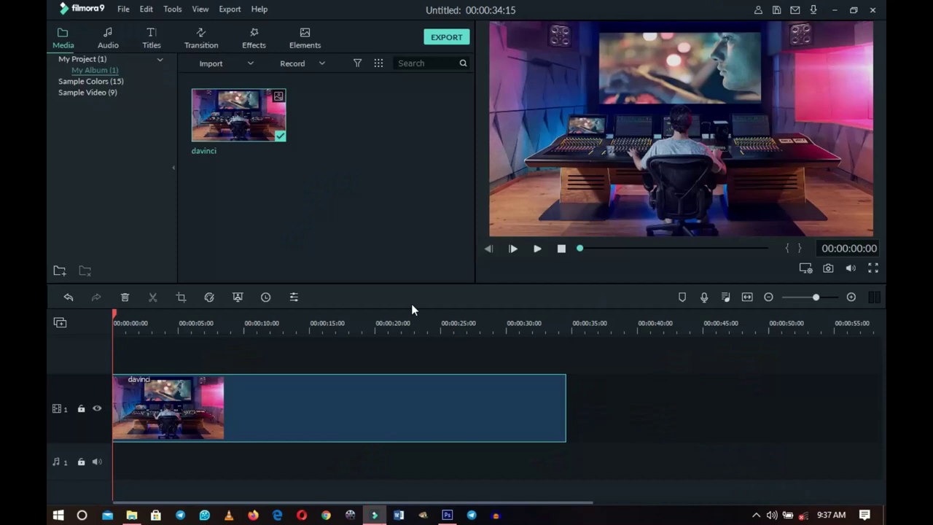
pyautogui.click(835, 11)
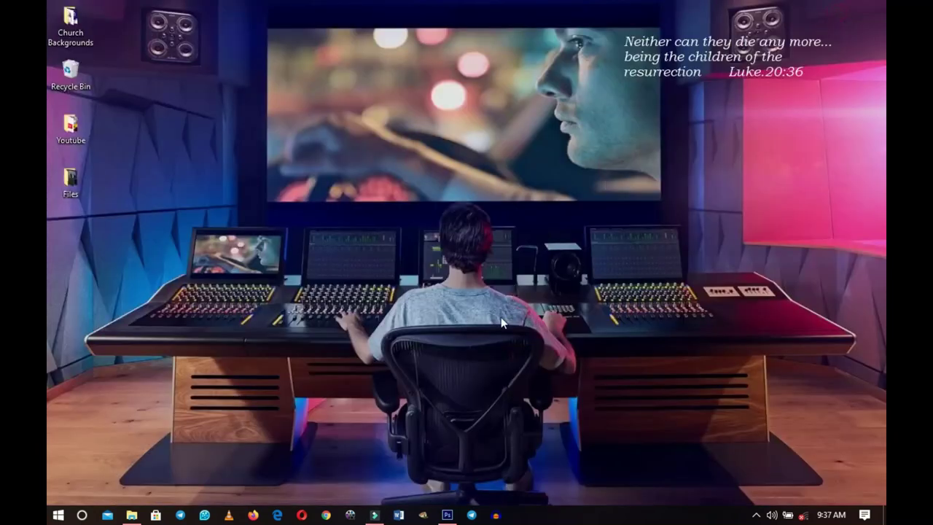
pyautogui.click(447, 514)
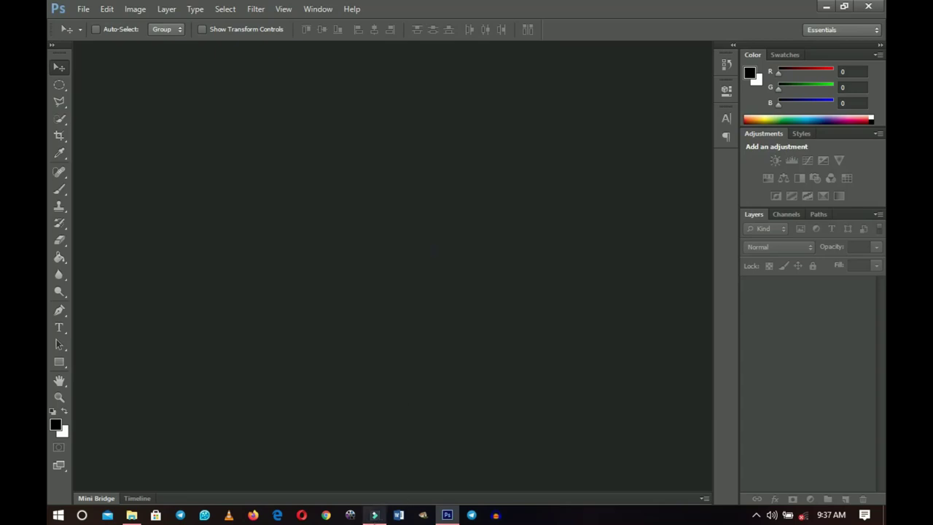
pyautogui.click(373, 514)
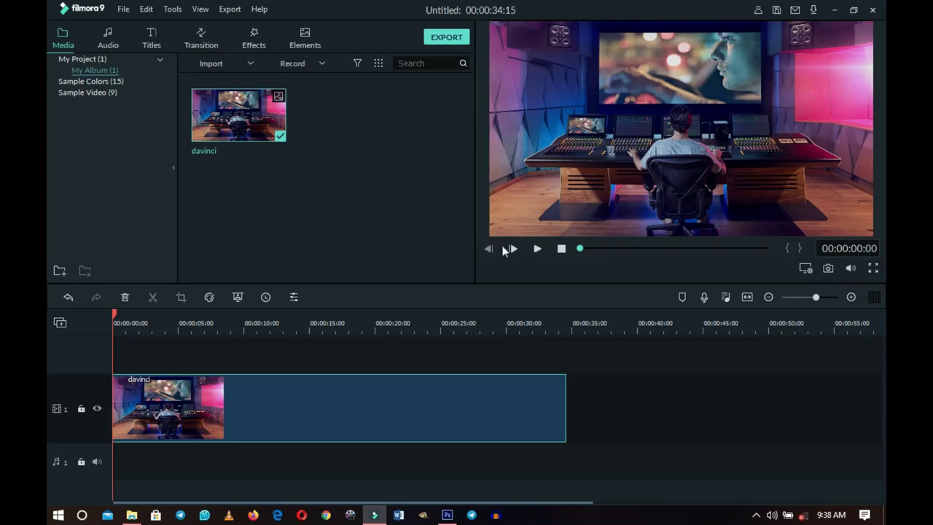
# Bring the empty Adobe Photoshop CS6 window to the front, leaving Filmora9 in the background.
pyautogui.moveTo(452, 516)
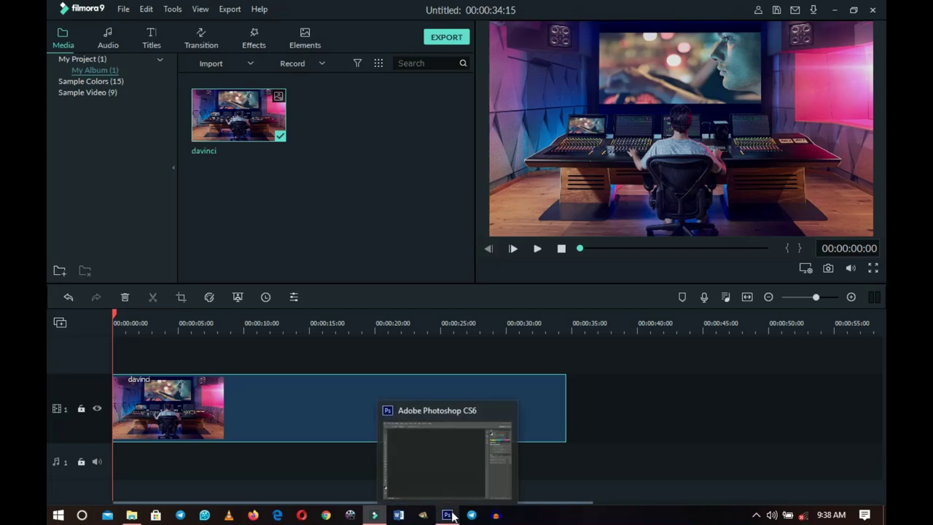
pyautogui.moveTo(400, 481)
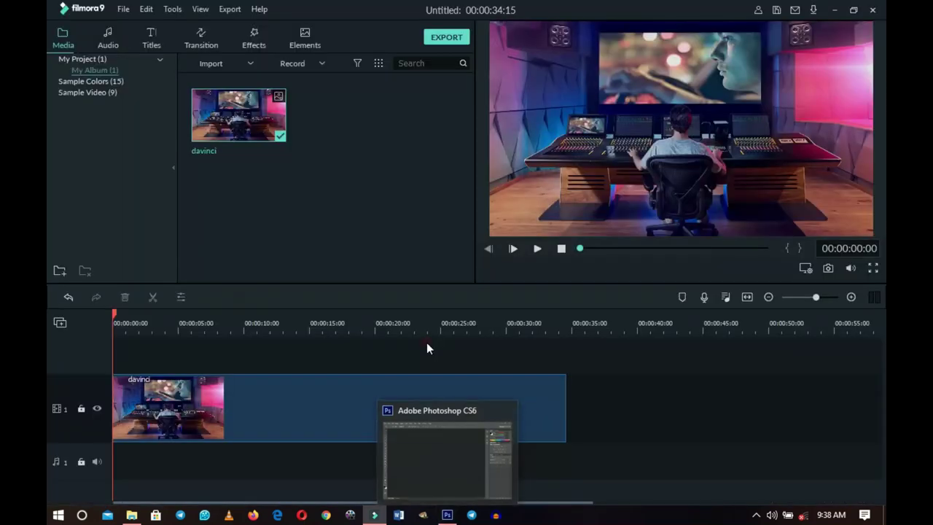
pyautogui.hotkey('alt', 'Tab')
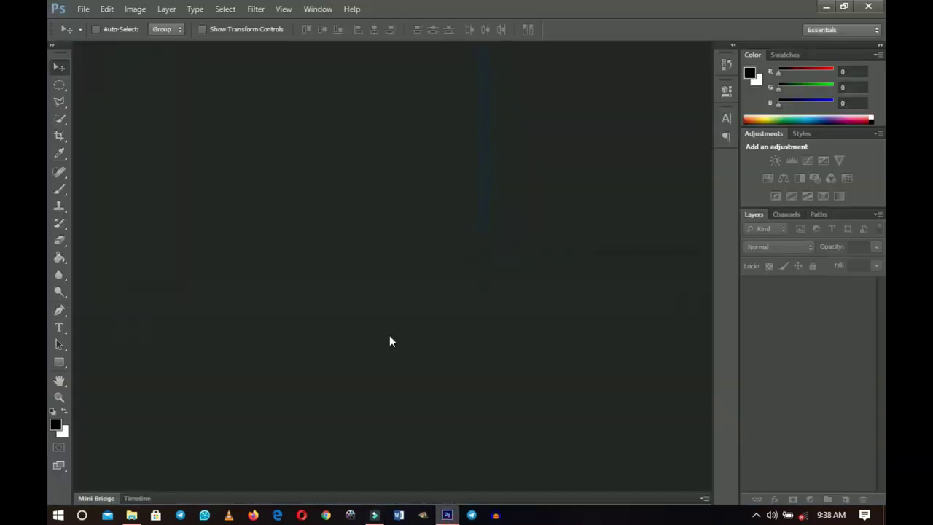
# Create a new white document 1920 × 1080 pixels at 300 pixels/inch.
pyautogui.click(83, 8)
pyautogui.click(114, 24)
pyautogui.click(483, 212)
pyautogui.click(459, 225)
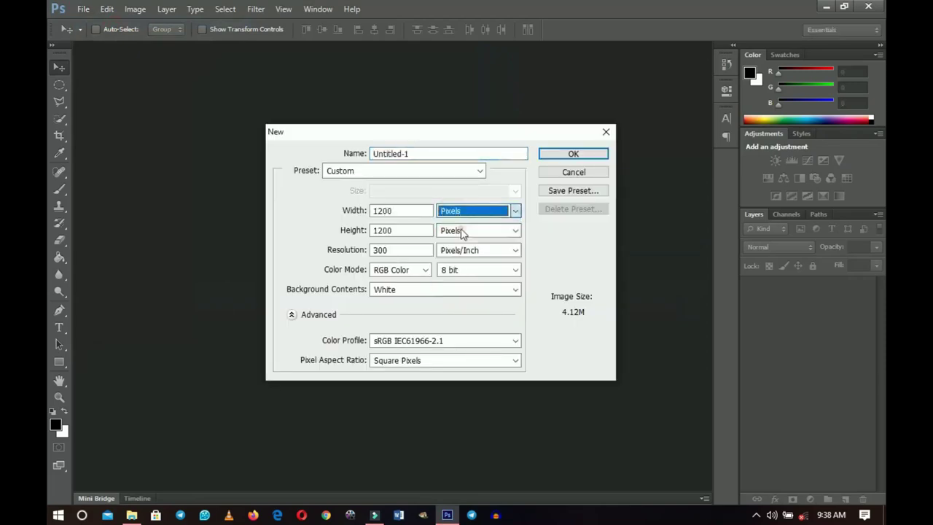
pyautogui.click(406, 210)
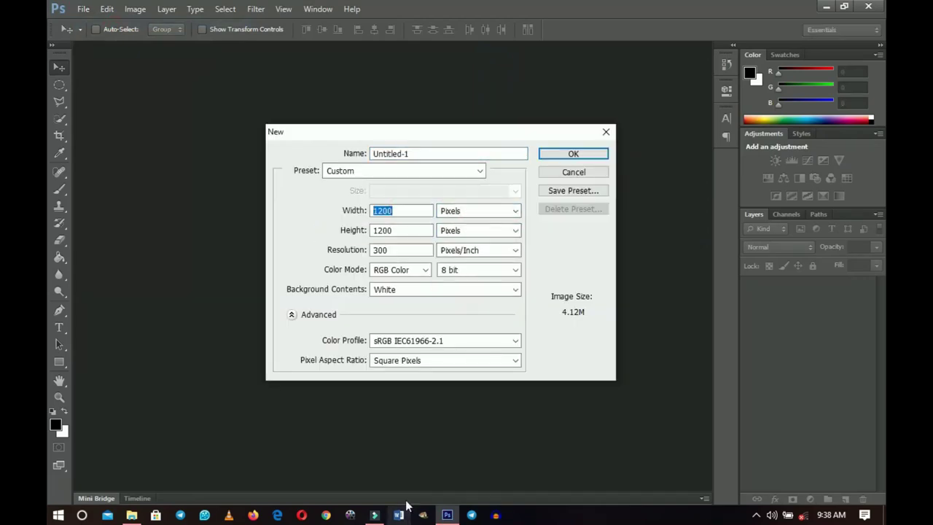
pyautogui.write('1920')
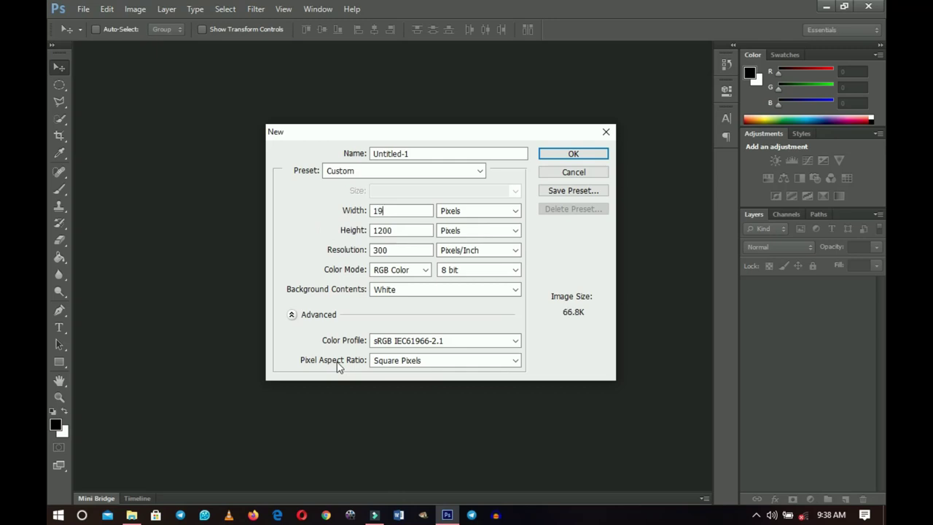
pyautogui.click(406, 231)
pyautogui.write('1080')
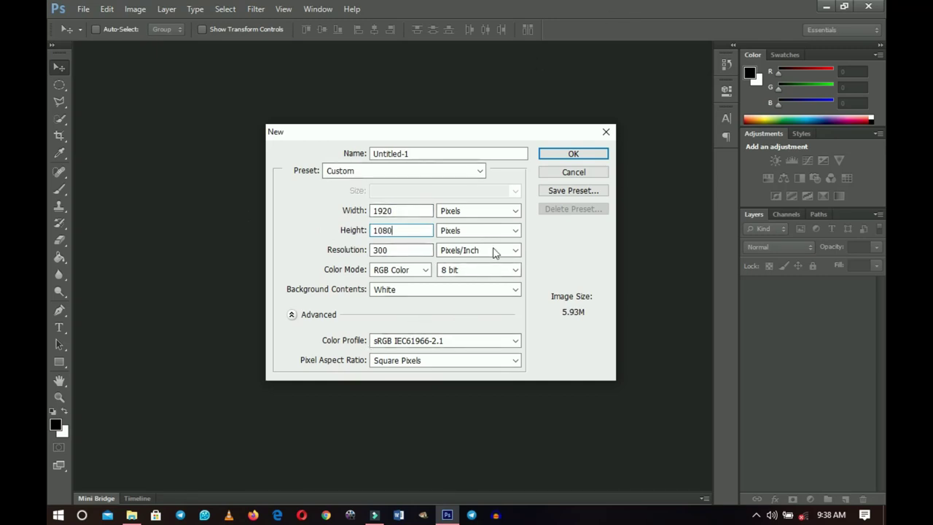
pyautogui.click(571, 154)
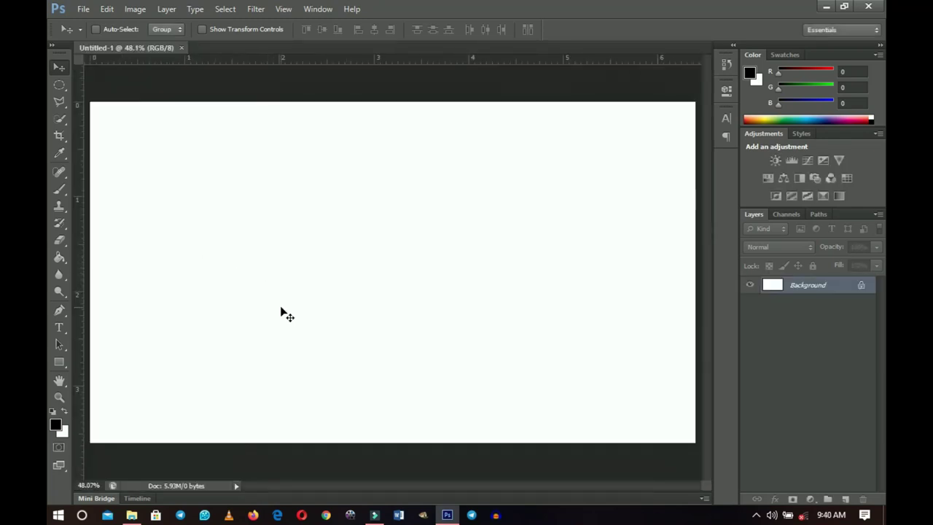
# Draw a black 1279 × 192 px rectangle bar near the canvas's bottom-left with the Rectangle Tool.
pyautogui.click(60, 362)
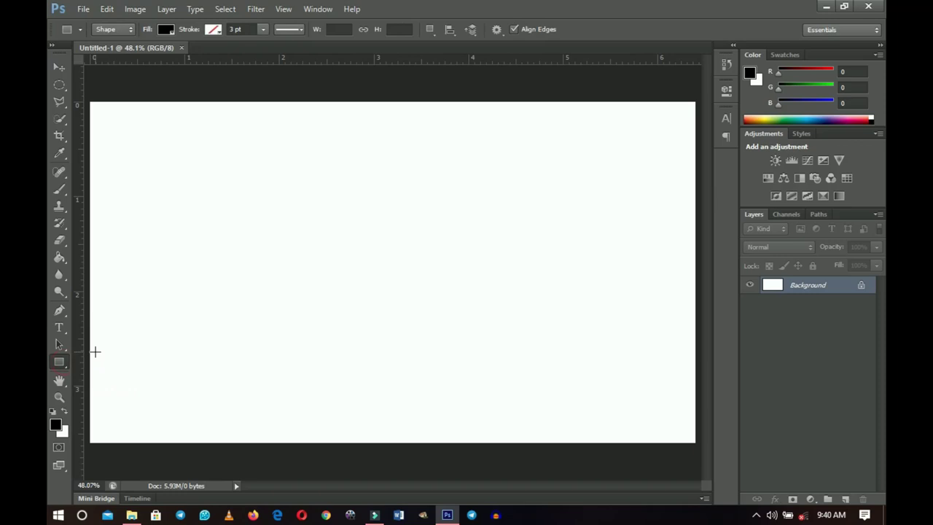
pyautogui.moveTo(110, 352); pyautogui.dragTo(418, 415)
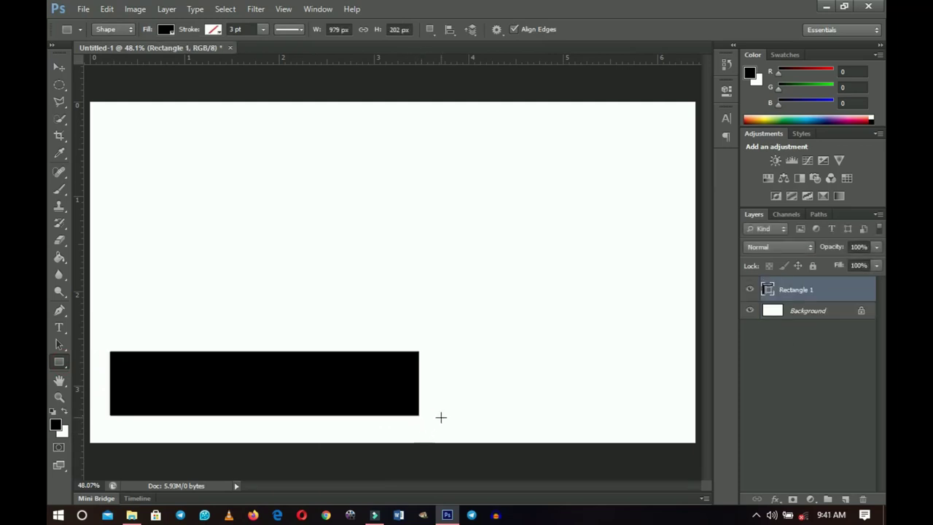
pyautogui.hotkey('ctrl', 'z')
pyautogui.rightClick(57, 365)
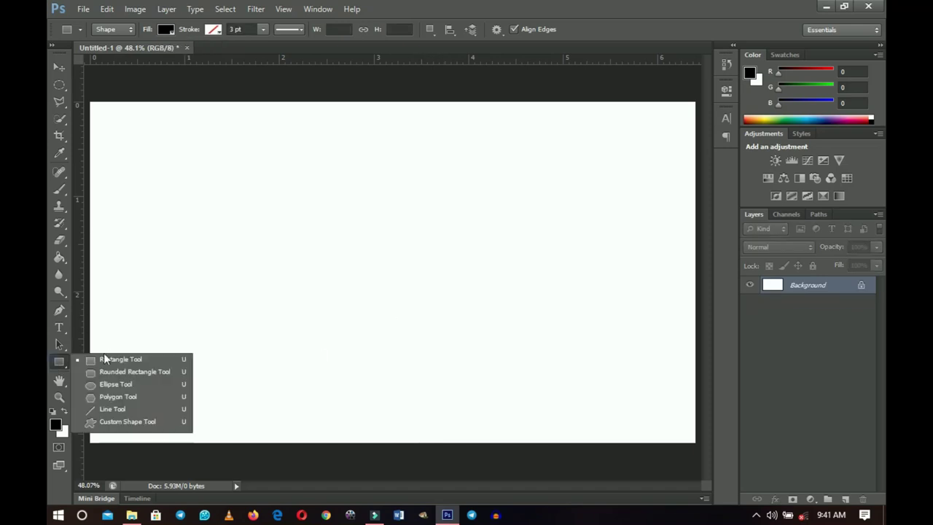
pyautogui.click(115, 357)
pyautogui.moveTo(129, 358); pyautogui.dragTo(499, 420)
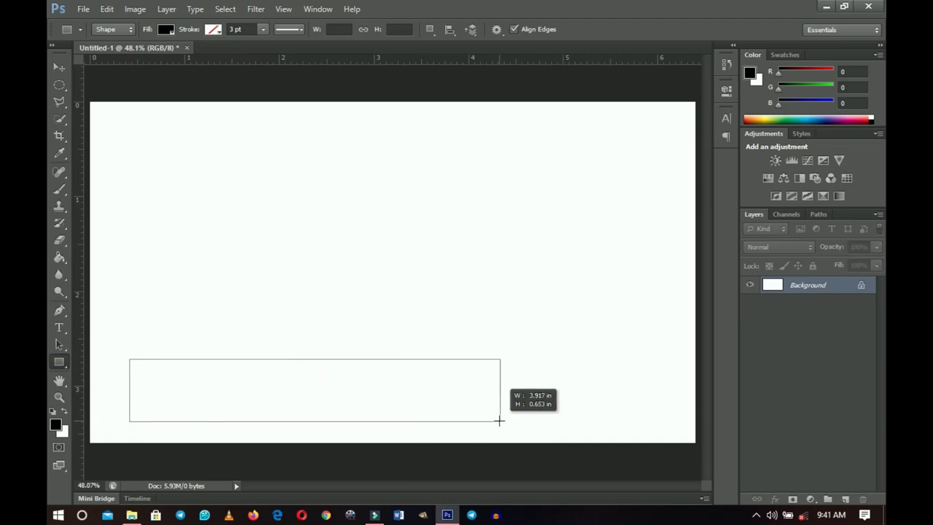
pyautogui.moveTo(499, 421); pyautogui.dragTo(680, 420)
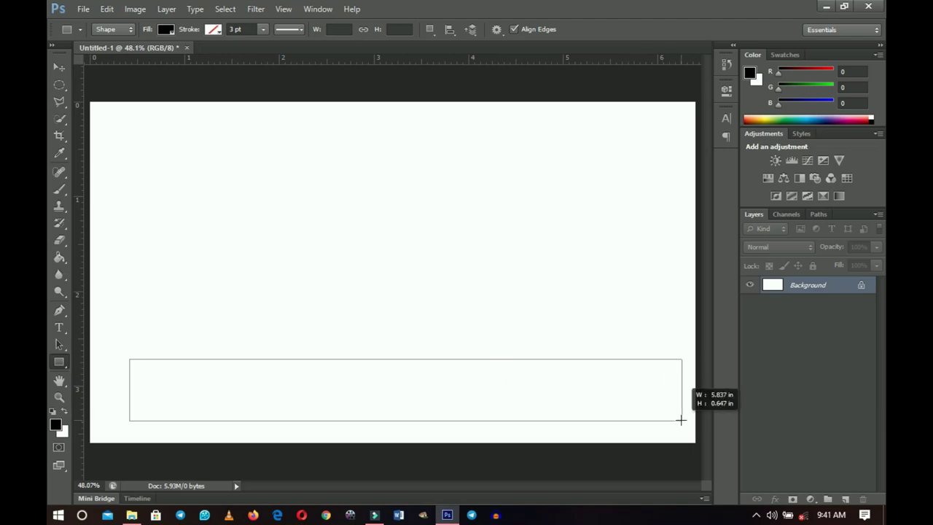
pyautogui.moveTo(680, 420); pyautogui.dragTo(681, 419)
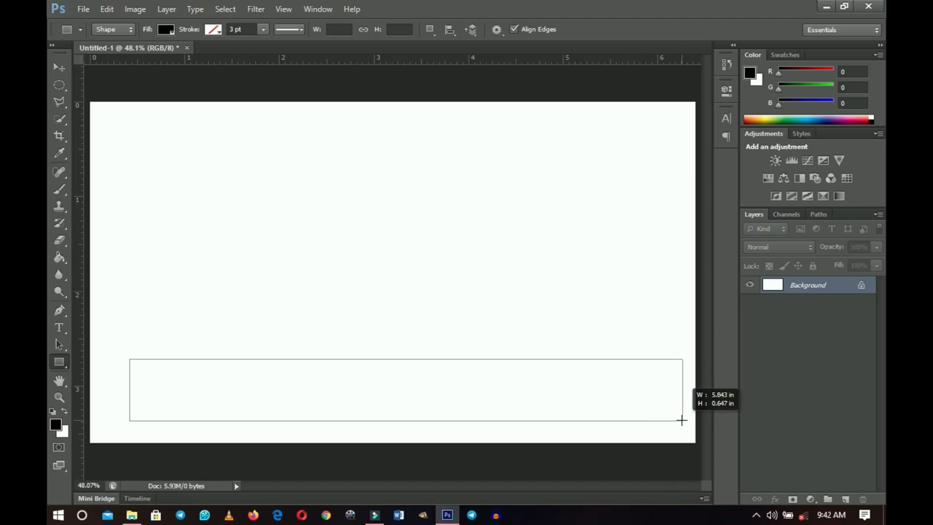
pyautogui.moveTo(682, 419); pyautogui.dragTo(532, 419)
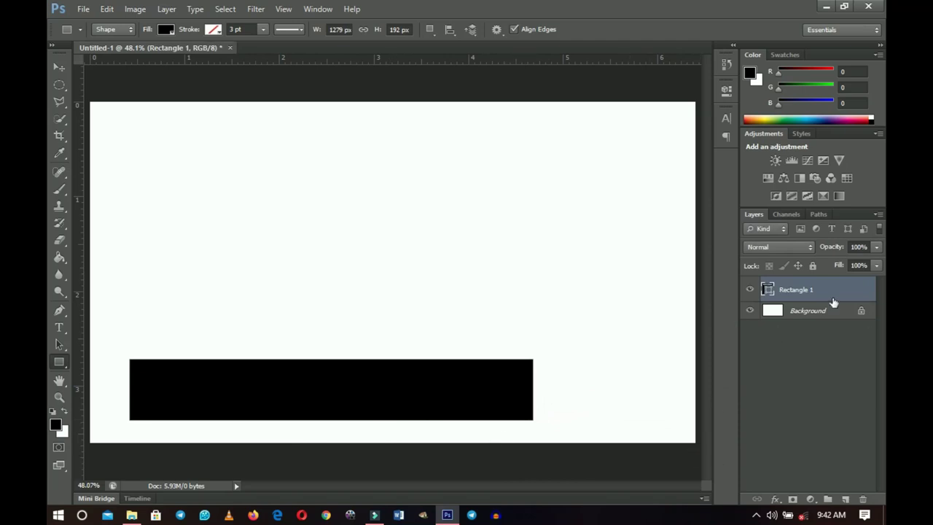
# Change the bar's fill colour to dark navy (000121).
pyautogui.doubleClick(767, 291)
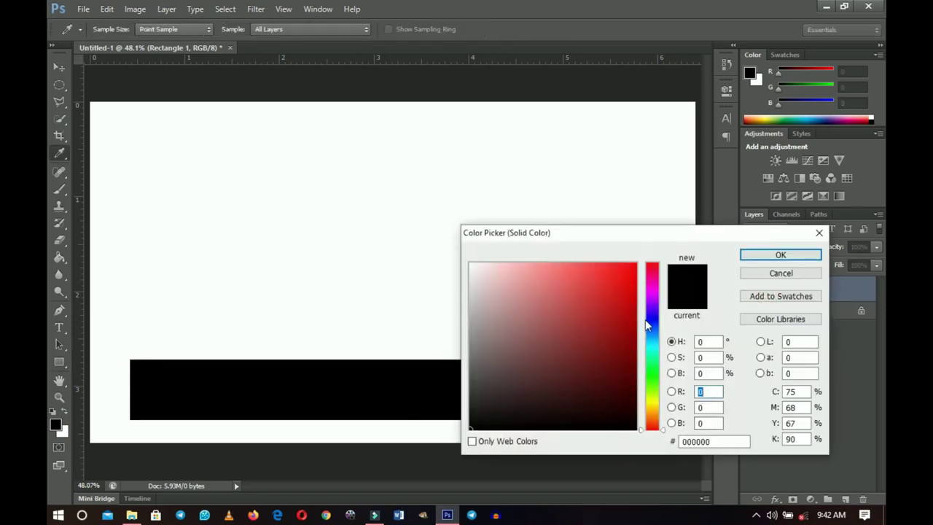
pyautogui.click(646, 319)
pyautogui.click(621, 411)
pyautogui.press('Return')
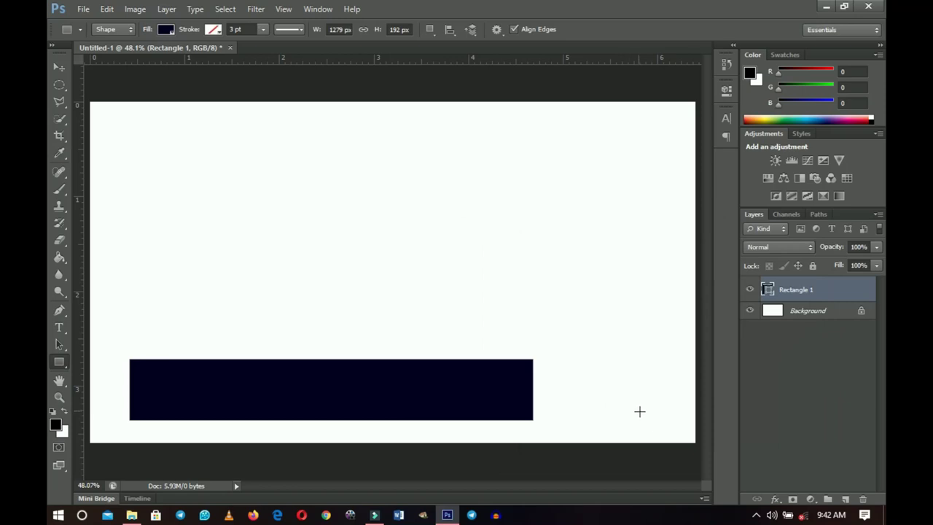
# Duplicate the navy bar and make the copy's fill white.
pyautogui.hotkey('ctrl', 'j')
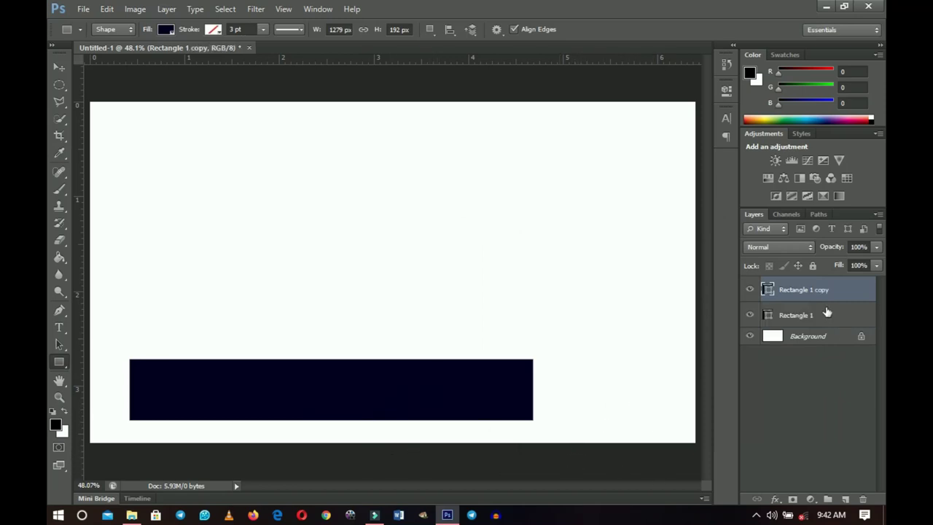
pyautogui.doubleClick(769, 291)
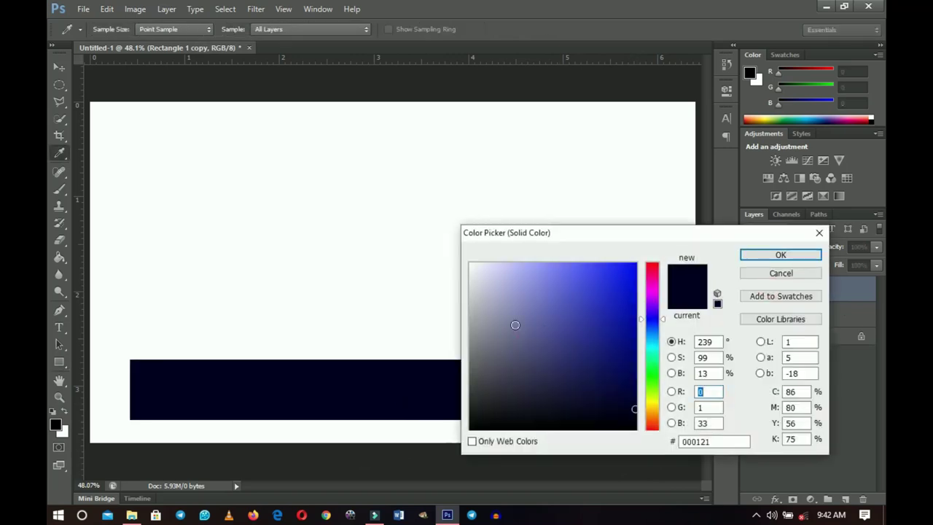
pyautogui.click(444, 210)
pyautogui.click(781, 254)
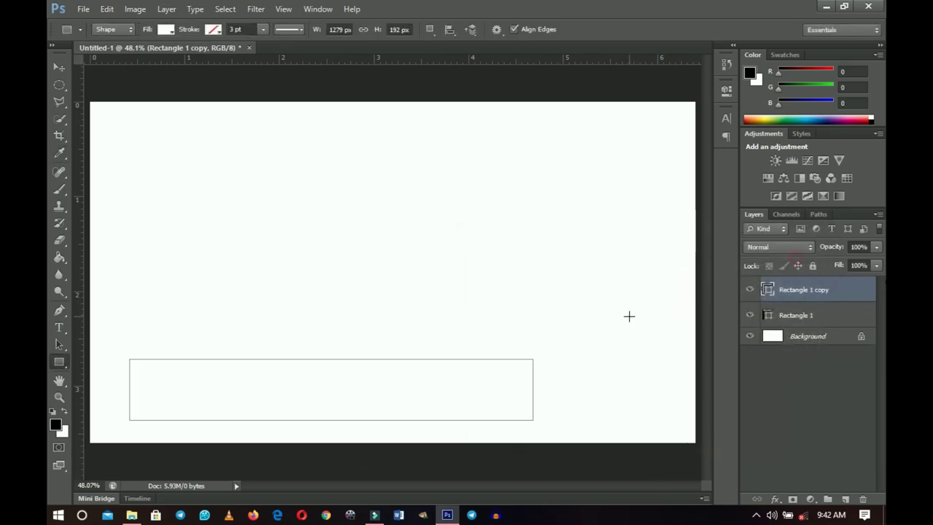
# Shorten the white copy by dragging its bottom edge up and commit the transform.
pyautogui.hotkey('ctrl', 't')
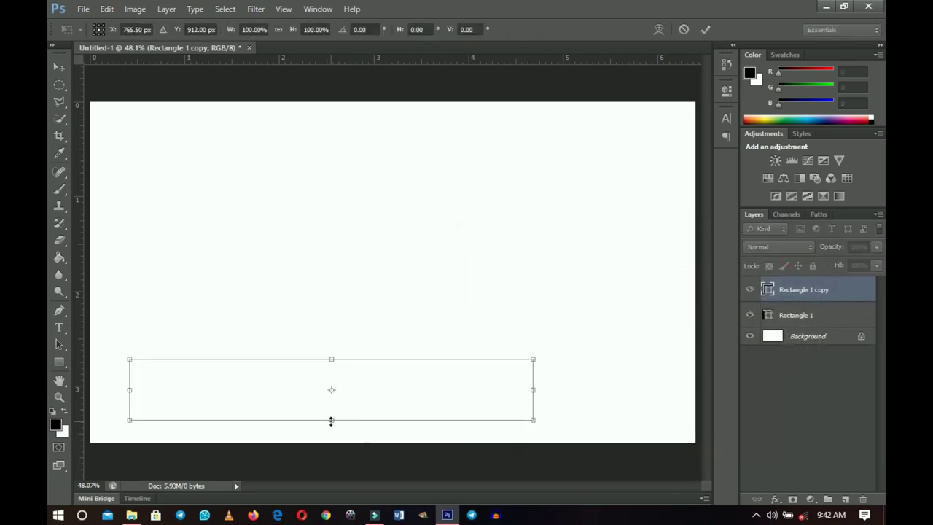
pyautogui.moveTo(332, 420); pyautogui.dragTo(350, 386)
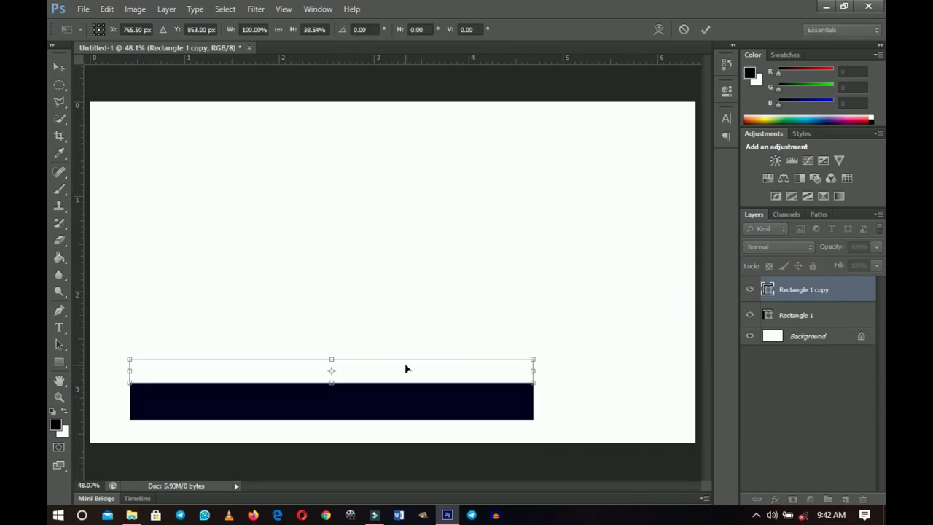
pyautogui.press('Return')
pyautogui.click(59, 67)
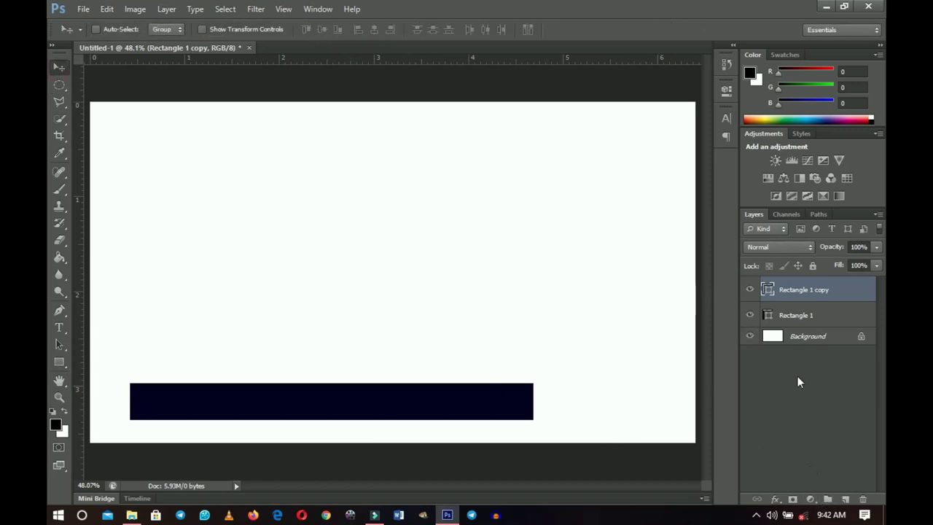
# Add a red (R 255, G 0, B 0) Solid Color fill layer above the Background.
pyautogui.click(804, 346)
pyautogui.click(810, 500)
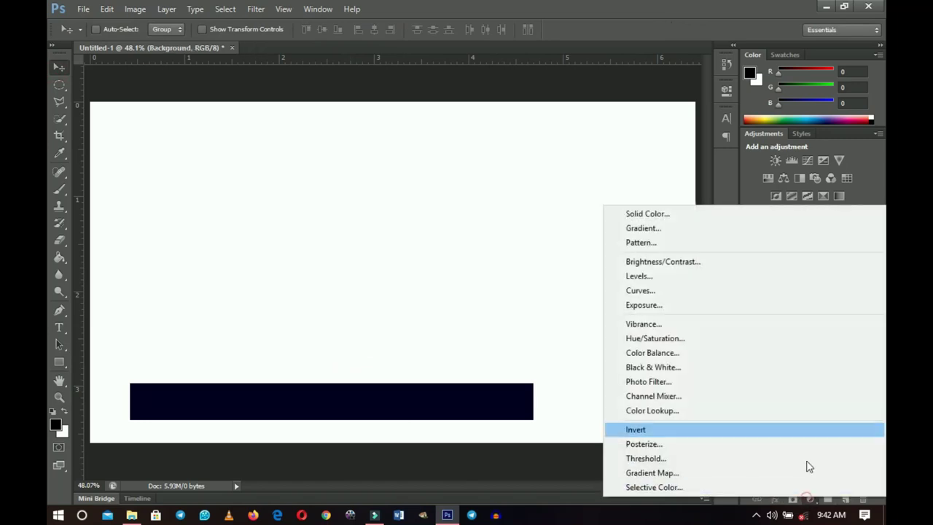
pyautogui.click(683, 217)
pyautogui.write('255')
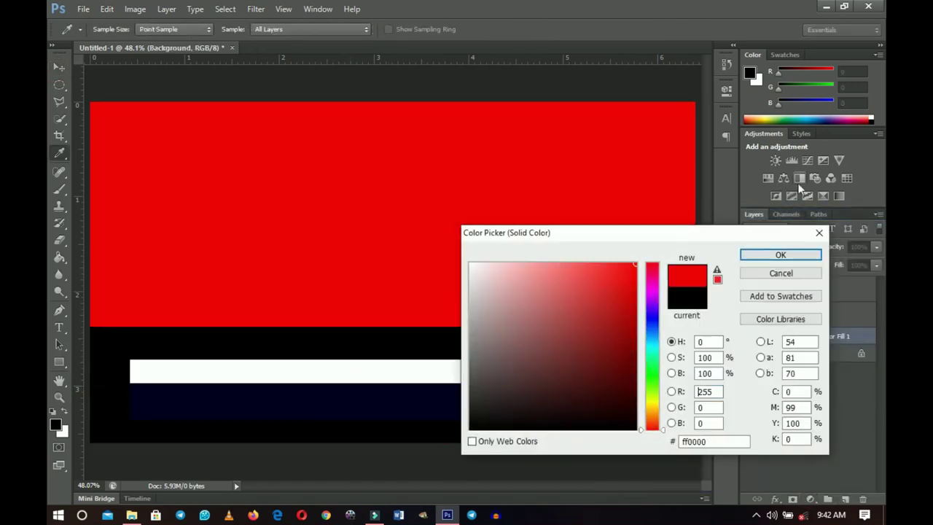
pyautogui.click(775, 254)
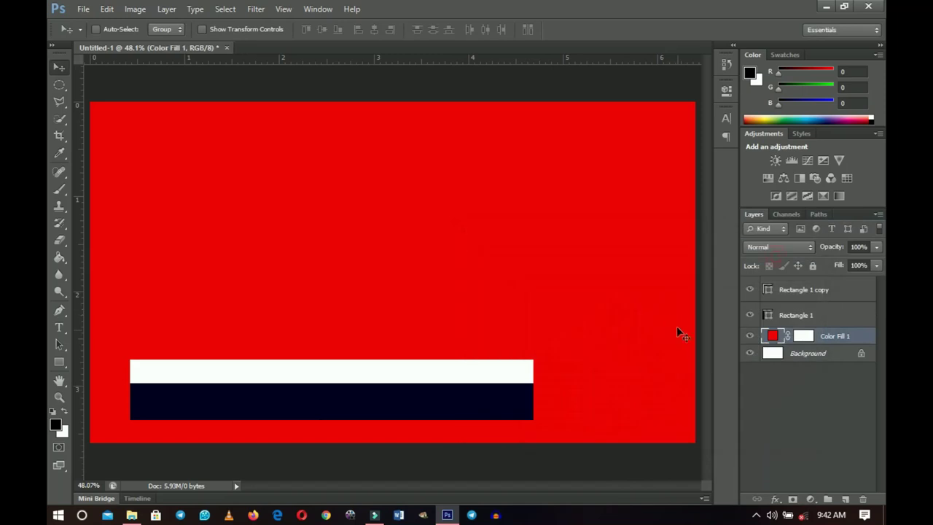
pyautogui.click(806, 291)
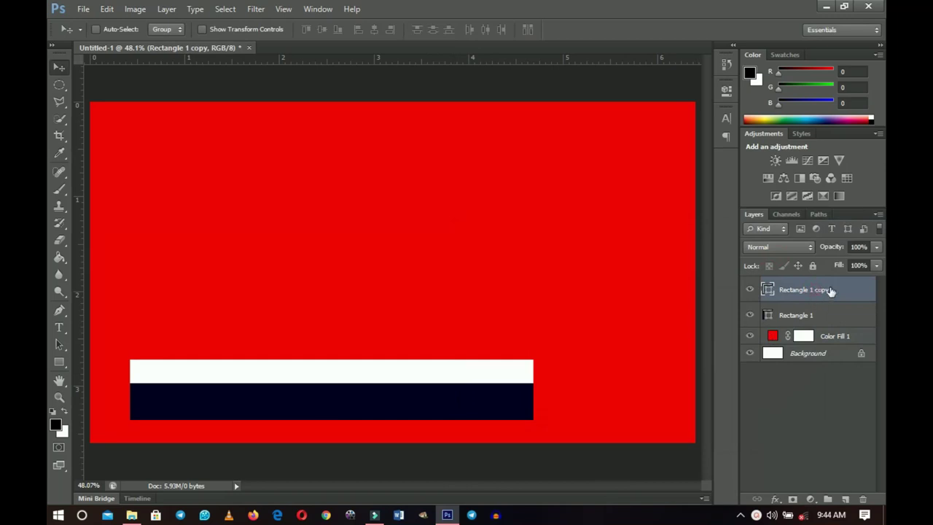
# Drag Rectangle 1 copy down, zoomed in, until the white bar lines up with the navy bar's bottom.
pyautogui.moveTo(391, 382); pyautogui.dragTo(391, 414)
pyautogui.hotkey('ctrl', 'space')
pyautogui.click(360, 419)
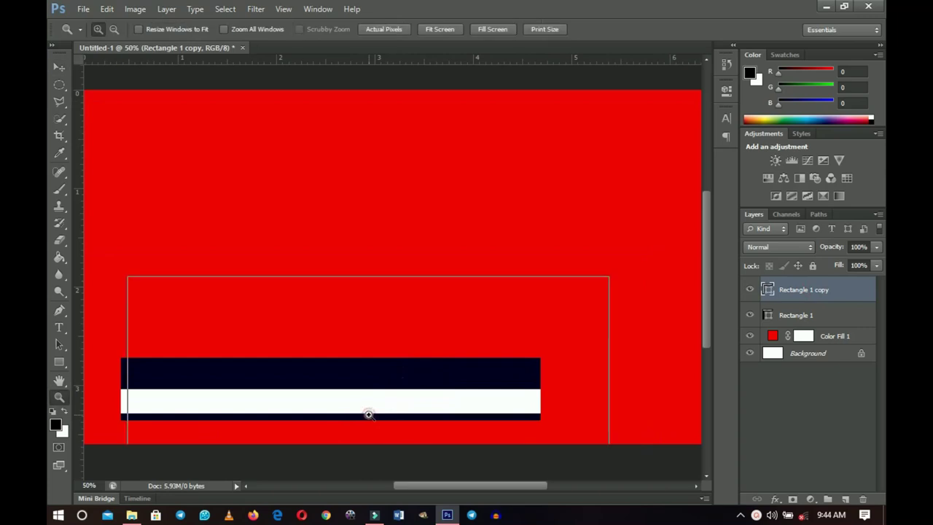
pyautogui.click(367, 412)
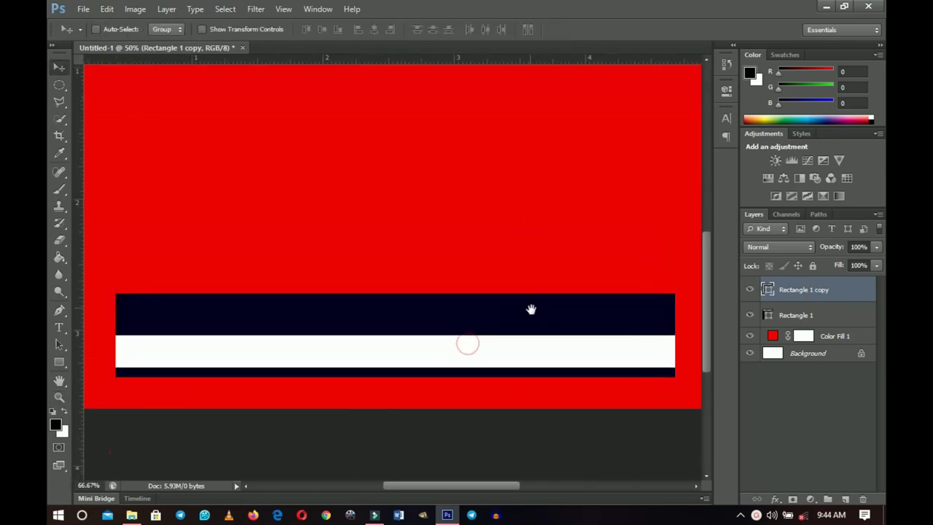
pyautogui.moveTo(490, 327); pyautogui.dragTo(491, 334)
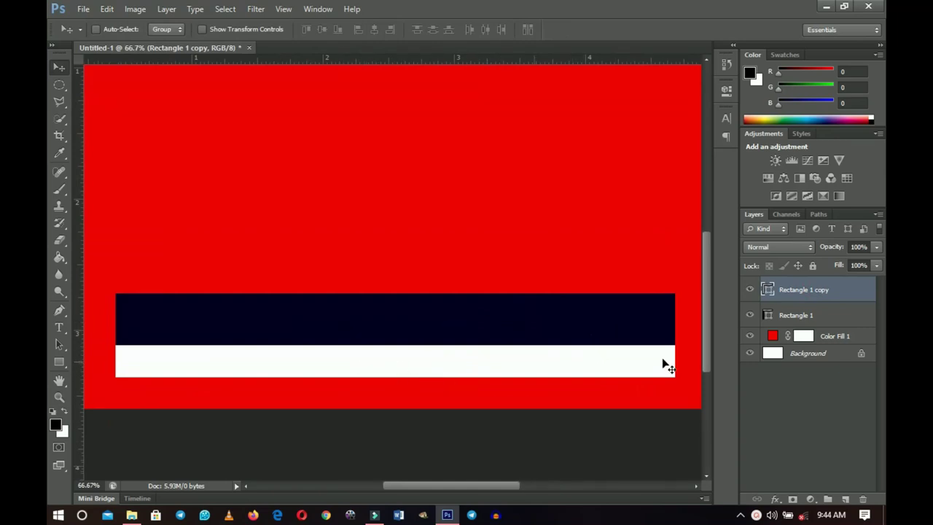
pyautogui.moveTo(609, 369)
pyautogui.mouseDown()
pyautogui.moveTo(561, 375)
pyautogui.moveTo(603, 364)
pyautogui.mouseUp()
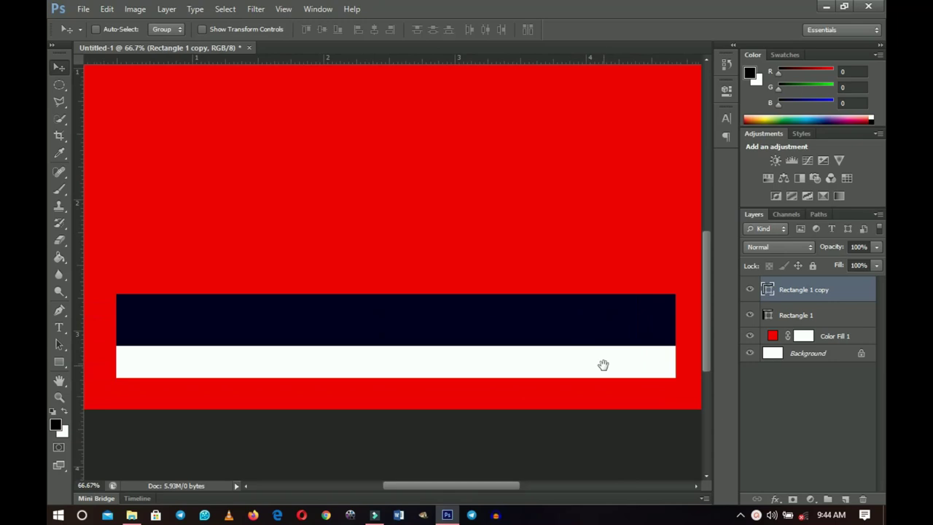
pyautogui.moveTo(444, 319)
pyautogui.mouseDown()
pyautogui.moveTo(437, 328)
pyautogui.moveTo(460, 322)
pyautogui.moveTo(445, 304)
pyautogui.mouseUp()
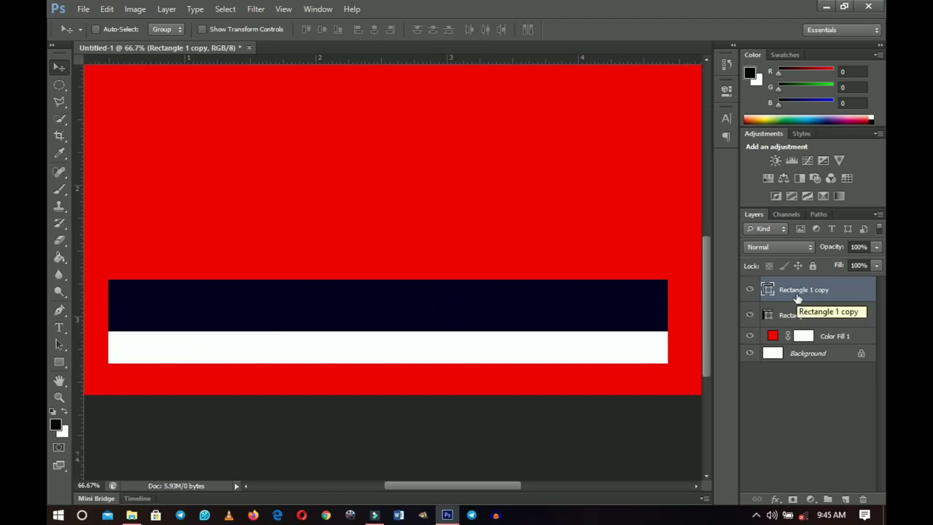
# Draw a black 308 × 308 px circle over the bars' left end and duplicate it.
pyautogui.click(58, 361)
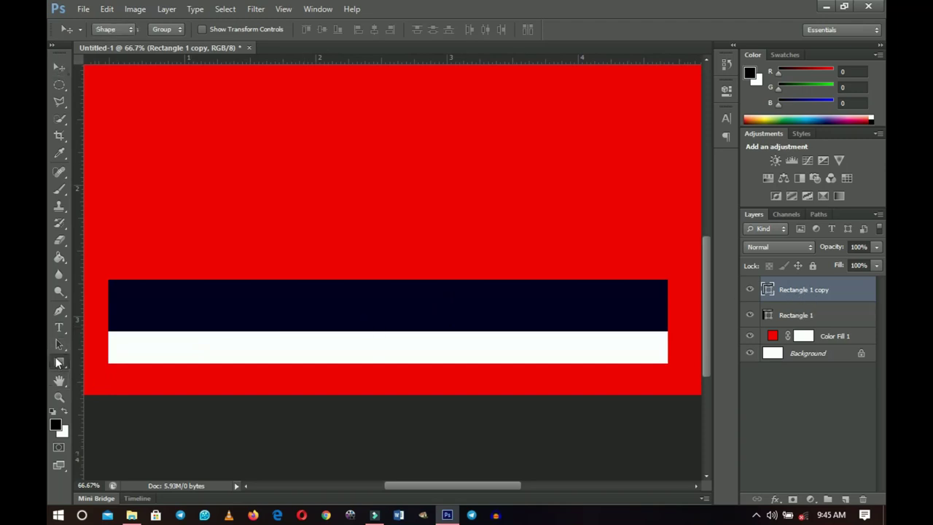
pyautogui.click(105, 385)
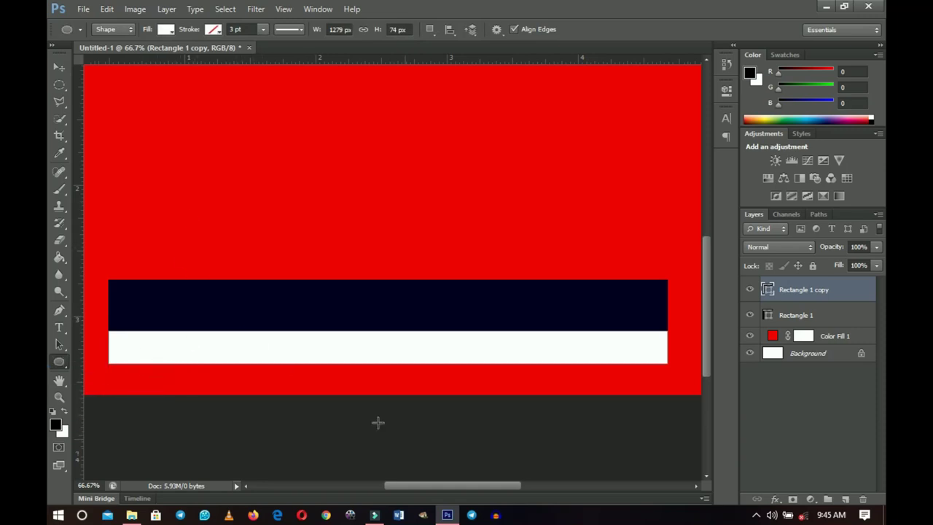
pyautogui.click(845, 501)
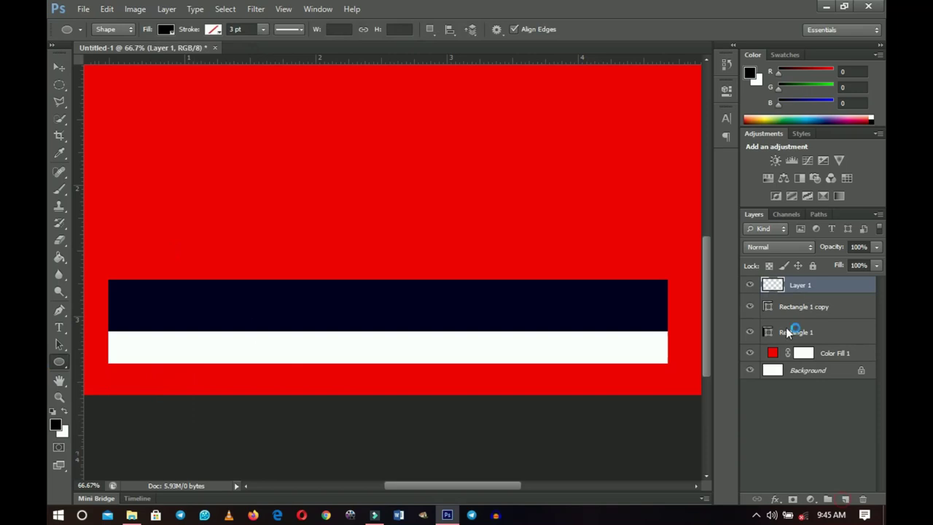
pyautogui.click(59, 362)
pyautogui.click(123, 385)
pyautogui.moveTo(137, 246); pyautogui.dragTo(271, 419)
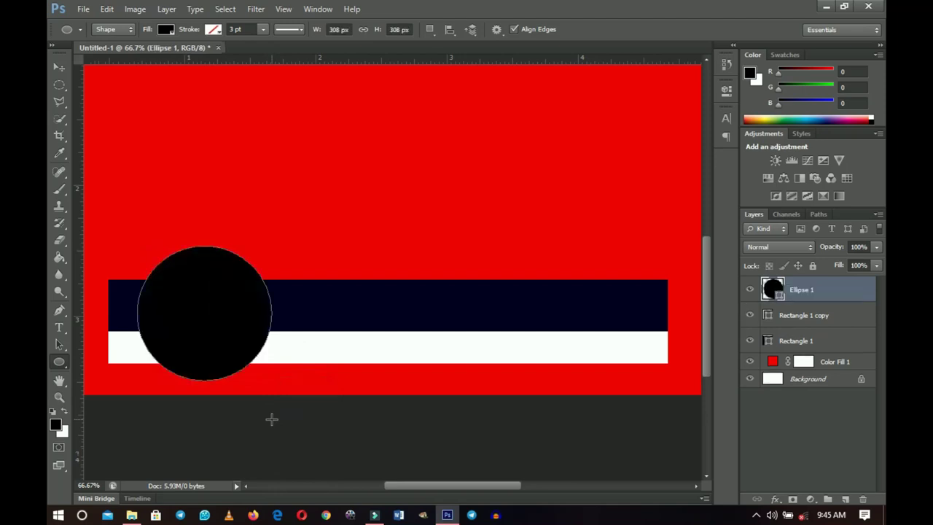
pyautogui.hotkey('ctrl', 'j')
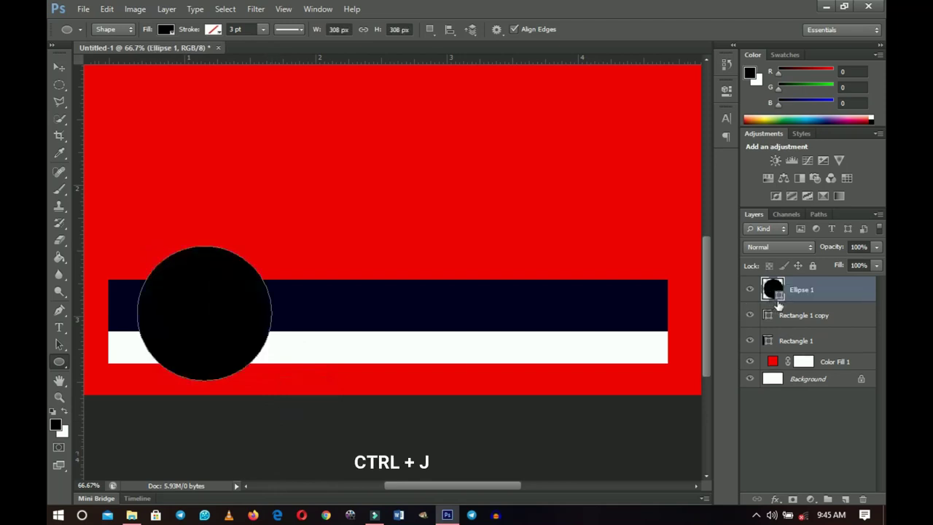
# Scale the circle copy down to about 86% (263 × 263 px), then select Ellipse 1's Fill setting.
pyautogui.hotkey('ctrl', 't')
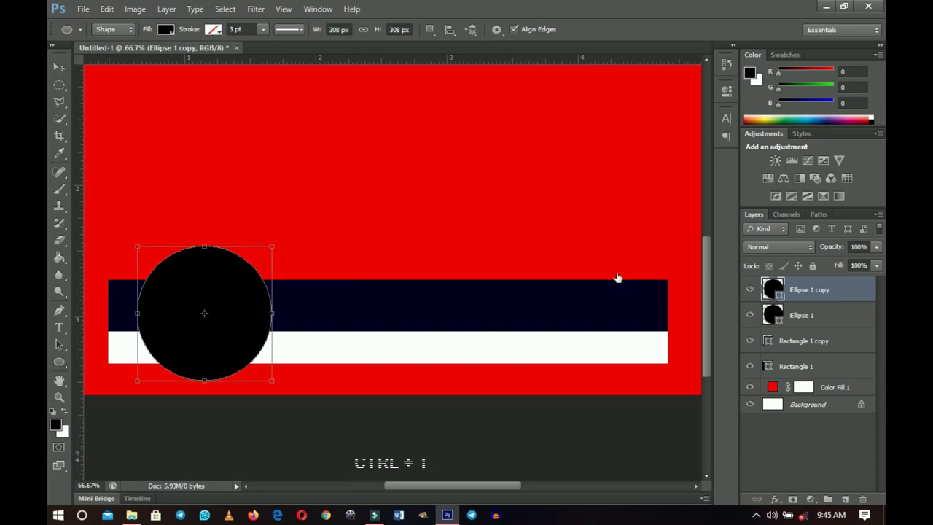
pyautogui.moveTo(275, 244); pyautogui.dragTo(260, 250)
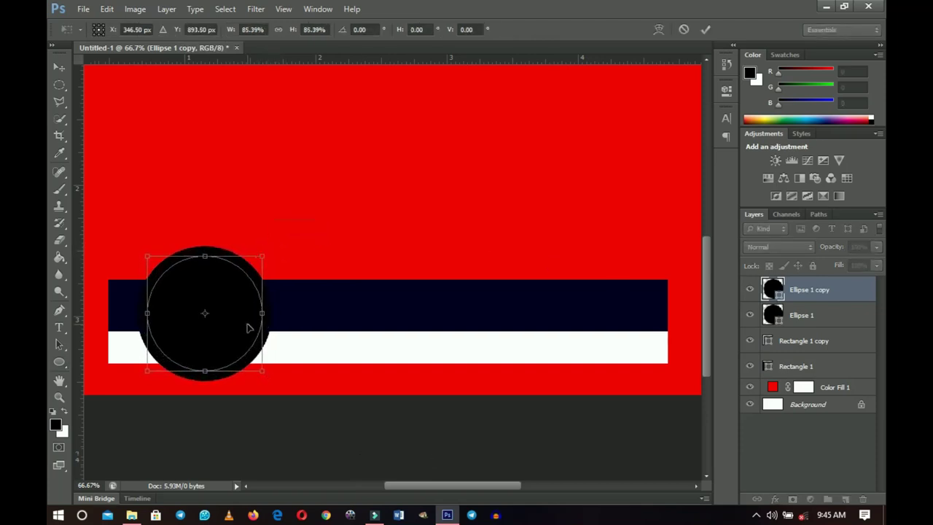
pyautogui.press('Return')
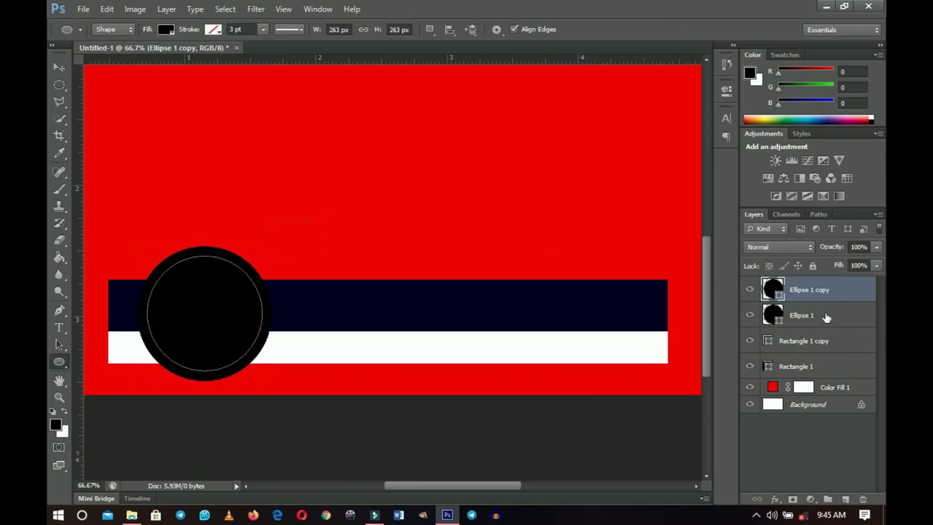
pyautogui.click(826, 317)
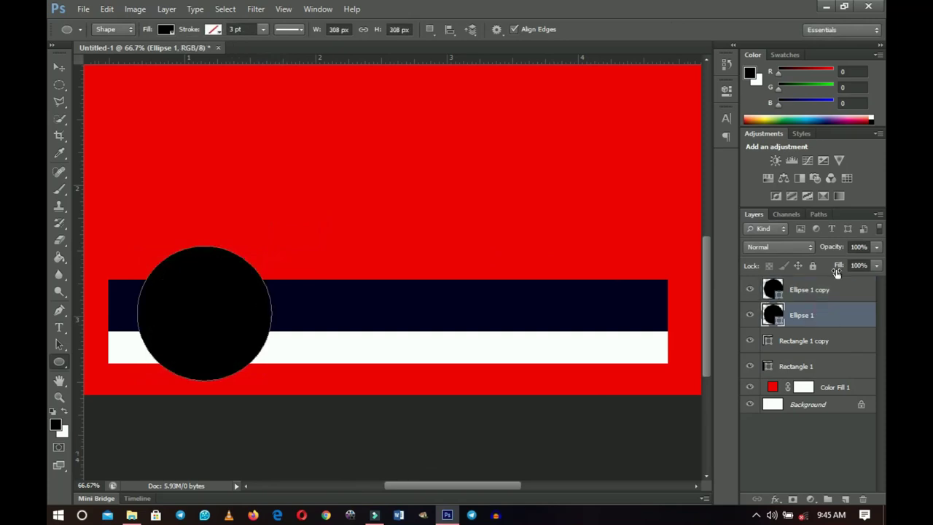
pyautogui.click(858, 265)
# Set Ellipse 1's fill to 0% and give it a thick black Stroke layer style.
pyautogui.write('0')
pyautogui.press('Return')
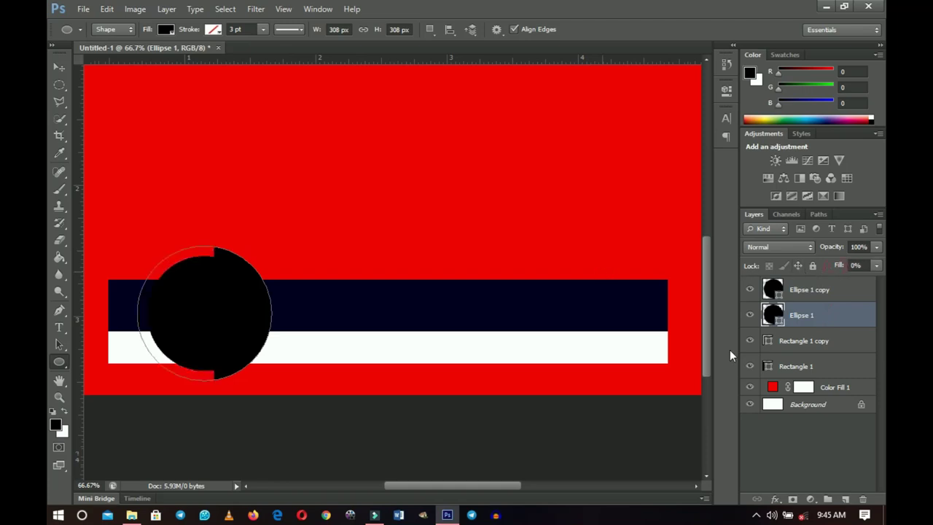
pyautogui.rightClick(821, 322)
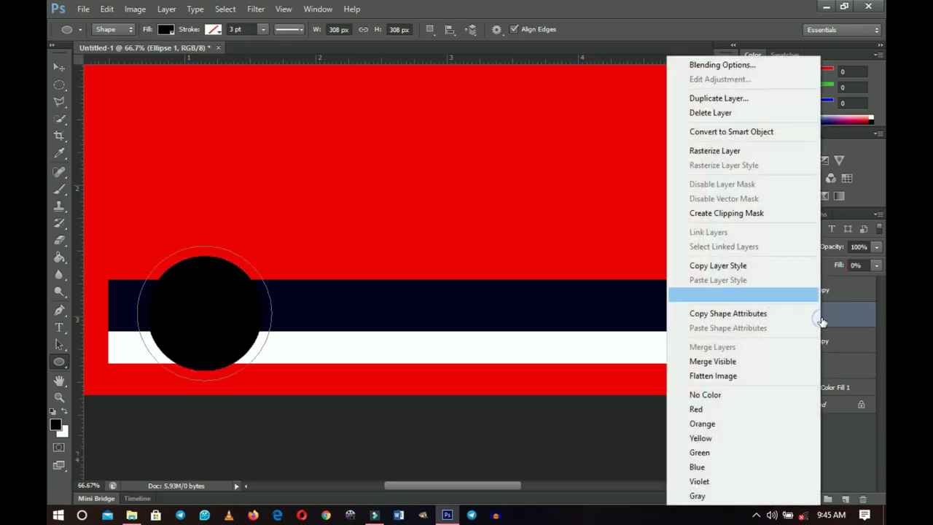
pyautogui.click(707, 65)
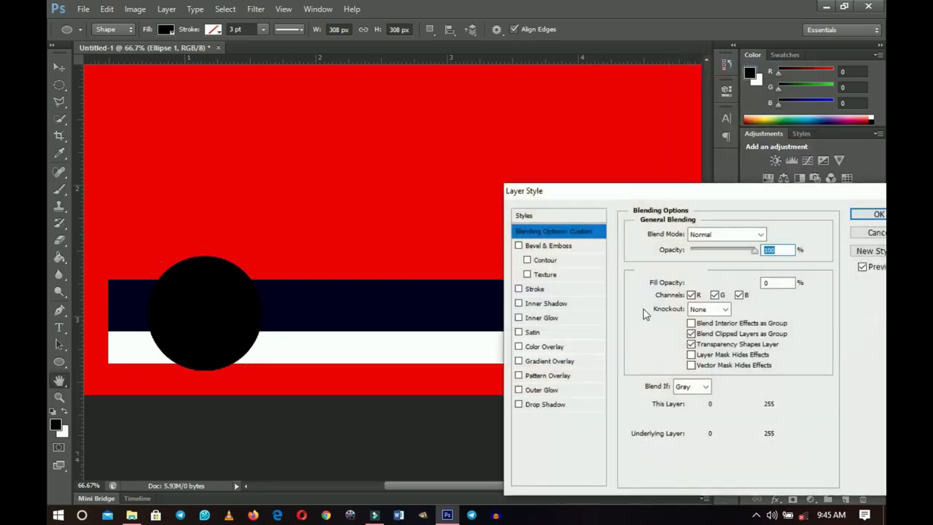
pyautogui.click(541, 289)
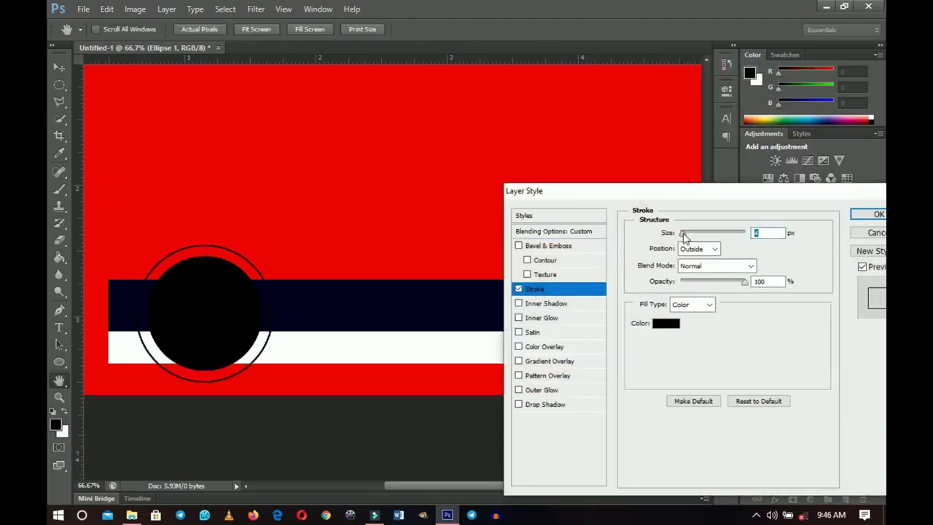
pyautogui.moveTo(683, 237); pyautogui.dragTo(687, 236)
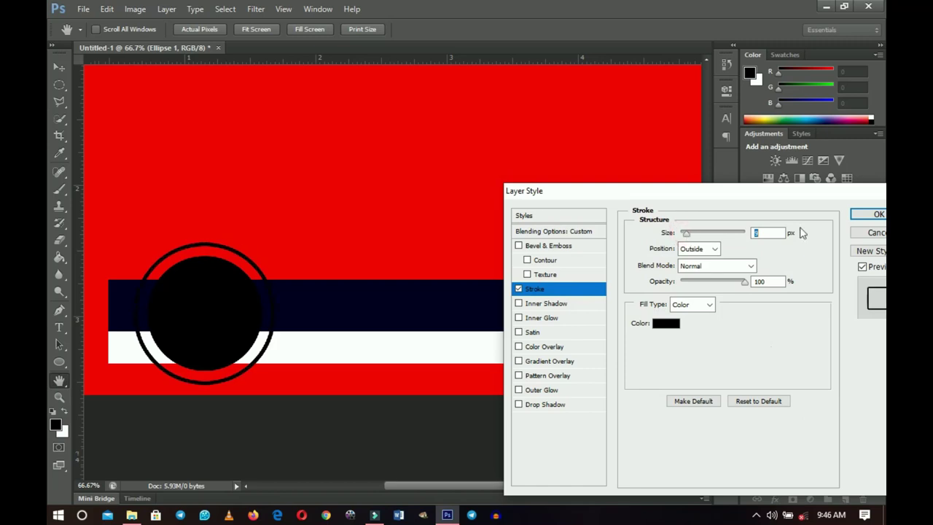
pyautogui.click(878, 213)
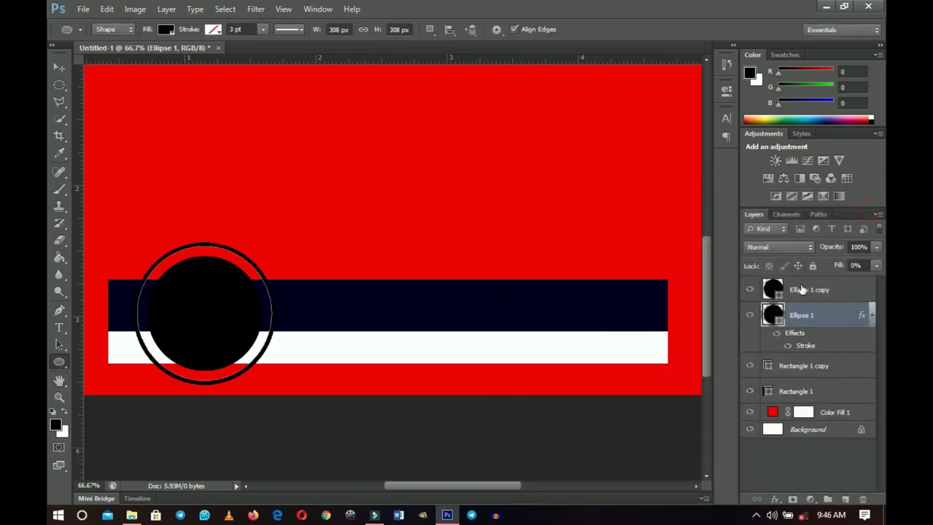
pyautogui.click(802, 289)
# Enlarge the inner circle (Ellipse 1 copy) to about 106.8%.
pyautogui.hotkey('ctrl', 't')
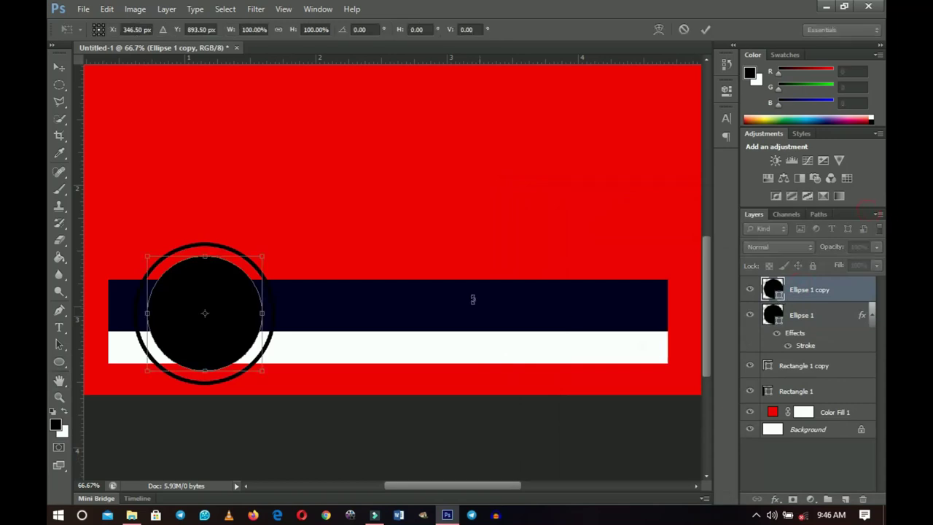
pyautogui.moveTo(263, 257); pyautogui.dragTo(267, 254)
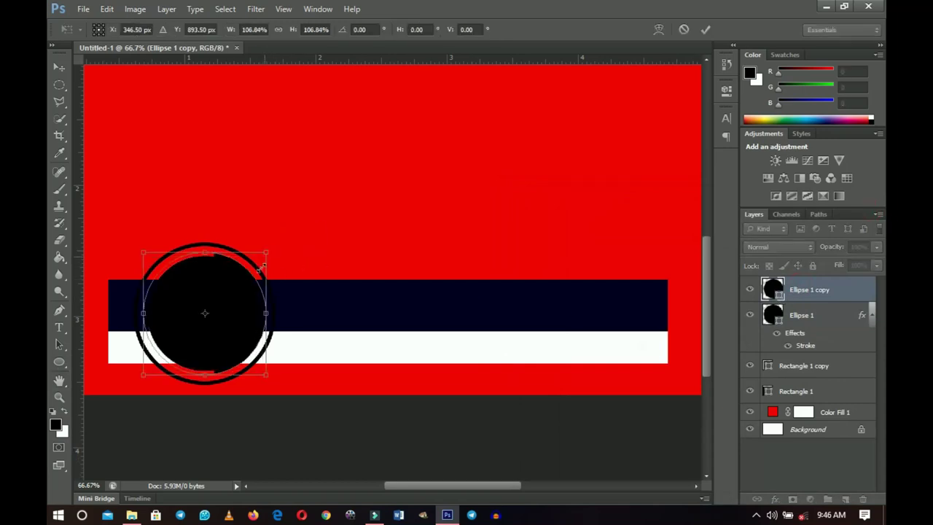
pyautogui.press('Return')
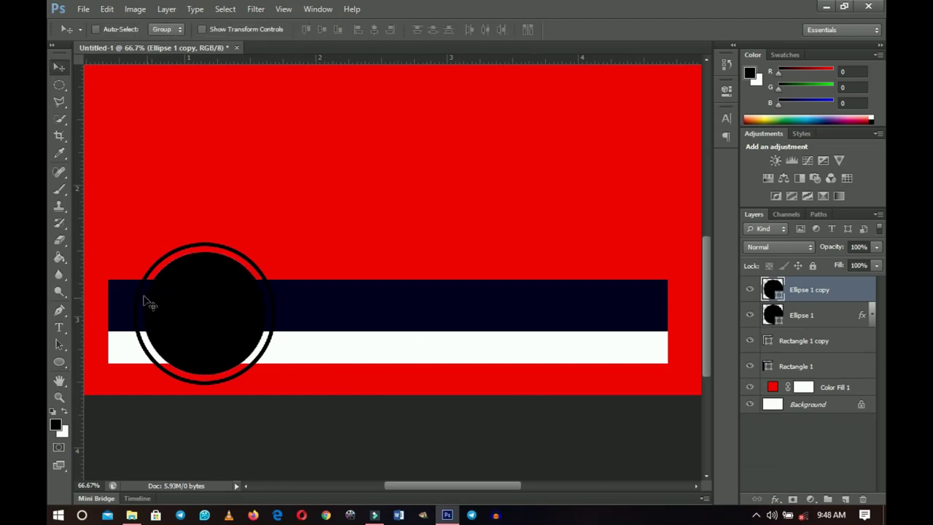
# Zoom to 100% and toggle the inner circle's visibility to check the ring, then open the Lower Third folder.
pyautogui.press('z')
pyautogui.click(246, 323)
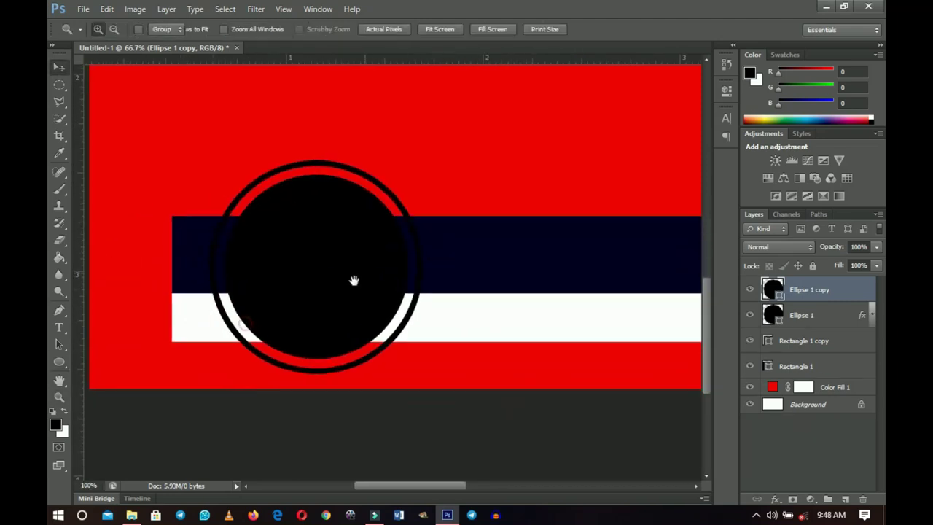
pyautogui.press('v')
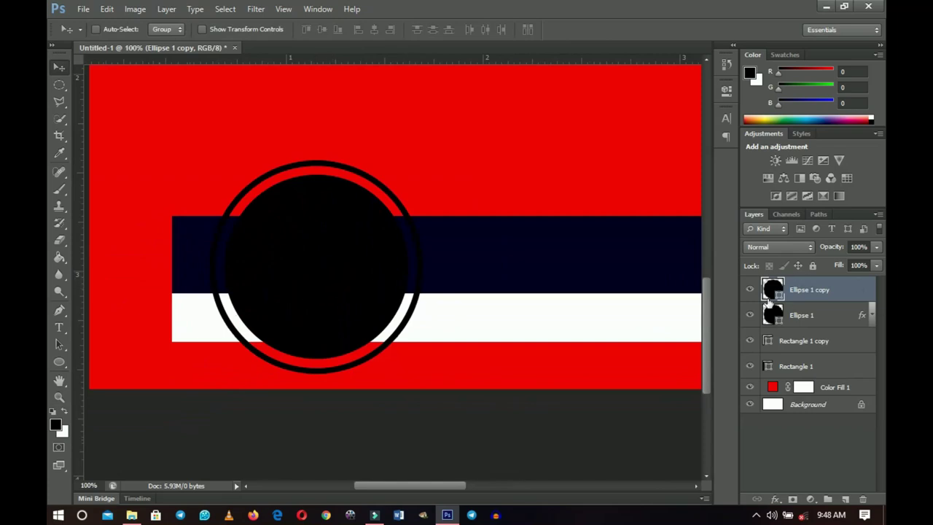
pyautogui.click(751, 291)
pyautogui.click(751, 291)
pyautogui.click(751, 290)
pyautogui.click(750, 290)
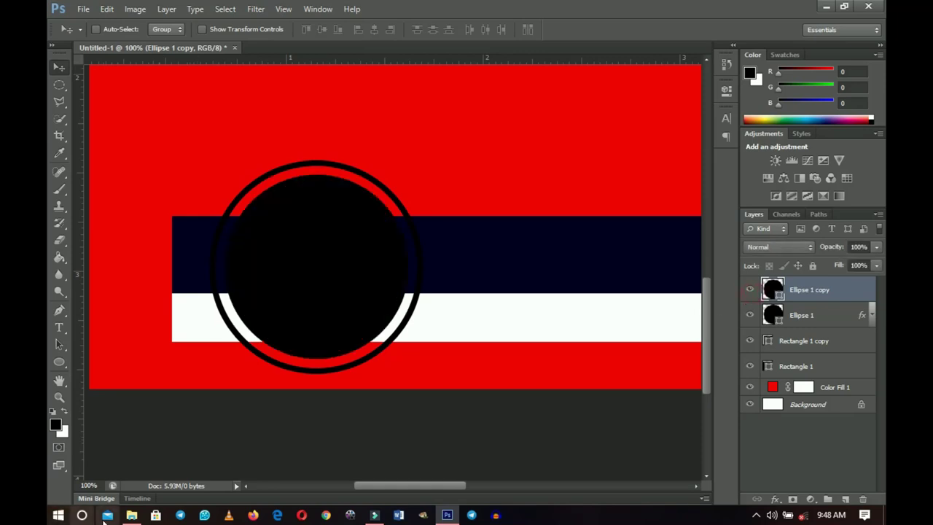
pyautogui.click(131, 515)
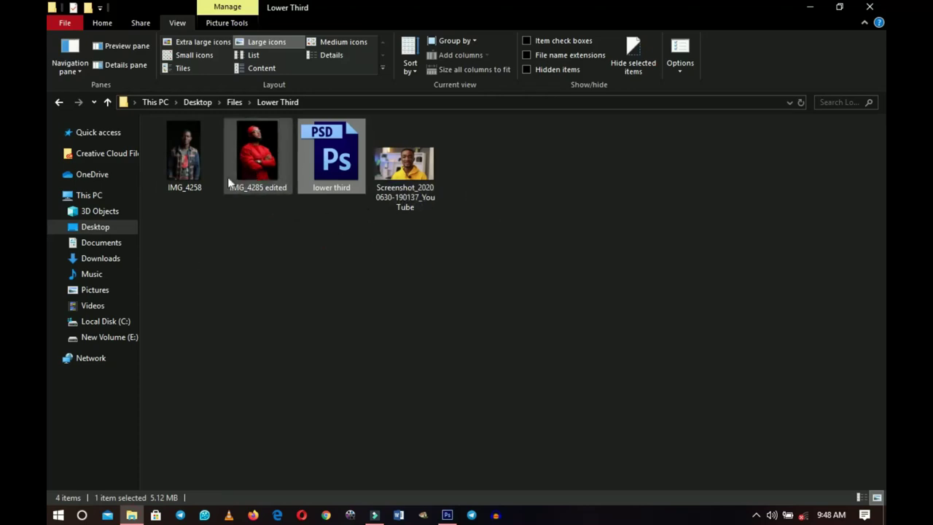
# Drag IMG_4258 from the Lower Third folder onto the Photoshop lower-third canvas.
pyautogui.moveTo(192, 183); pyautogui.dragTo(426, 482)
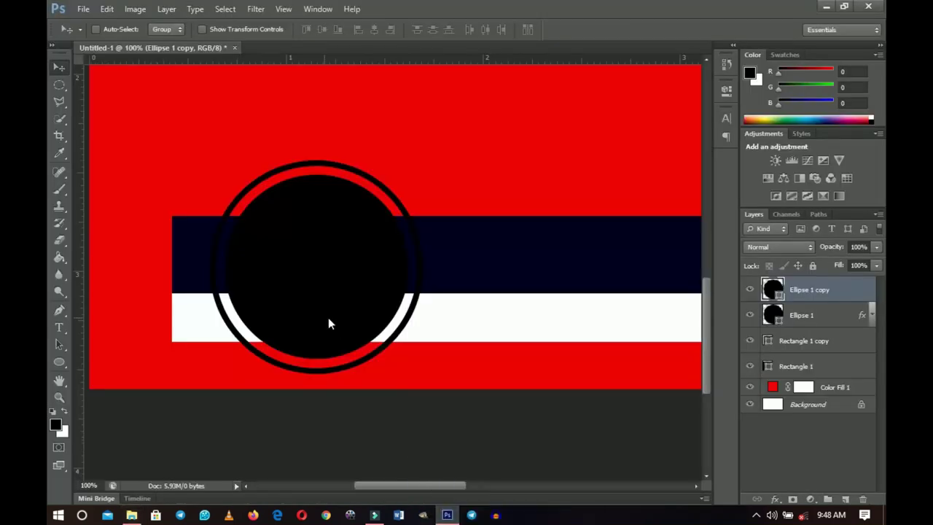
pyautogui.moveTo(328, 323); pyautogui.dragTo(366, 309)
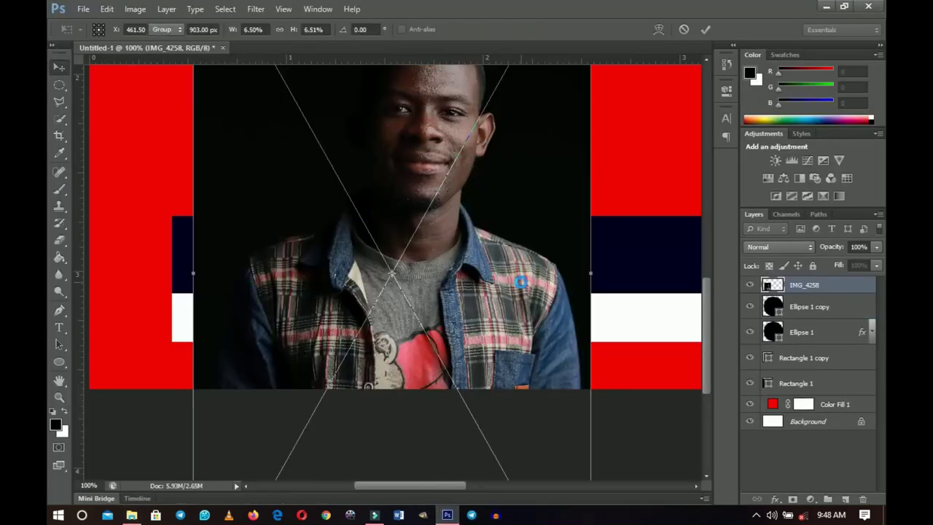
# Commit the placed IMG_4258 photo, clip it to the circle, and move it down to the face.
pyautogui.press('Return')
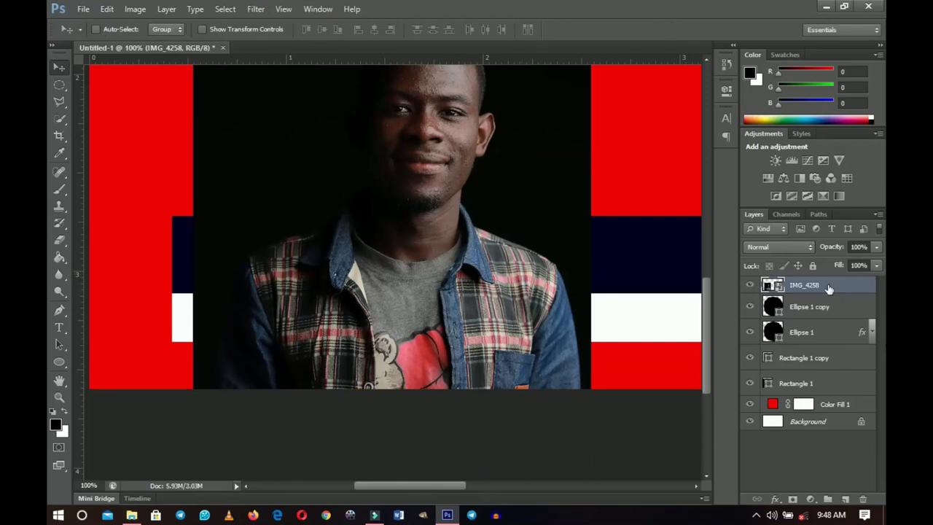
pyautogui.rightClick(827, 288)
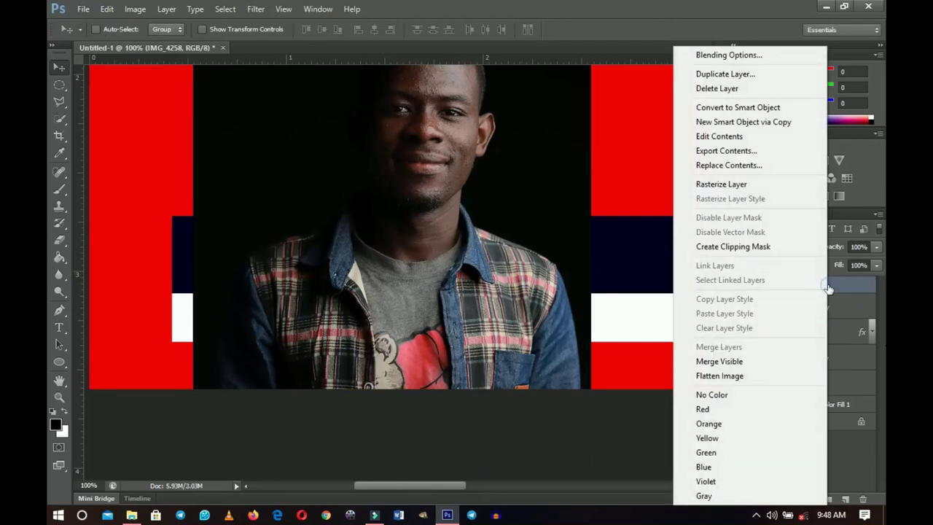
pyautogui.click(740, 250)
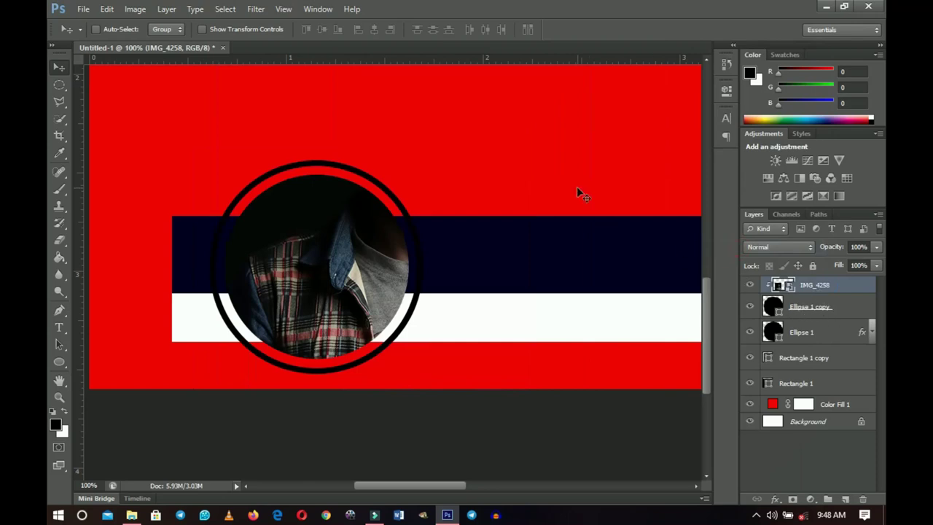
pyautogui.moveTo(577, 193); pyautogui.dragTo(468, 287)
# Scale the clipped photo down and position it so the face fills the circle.
pyautogui.press('z')
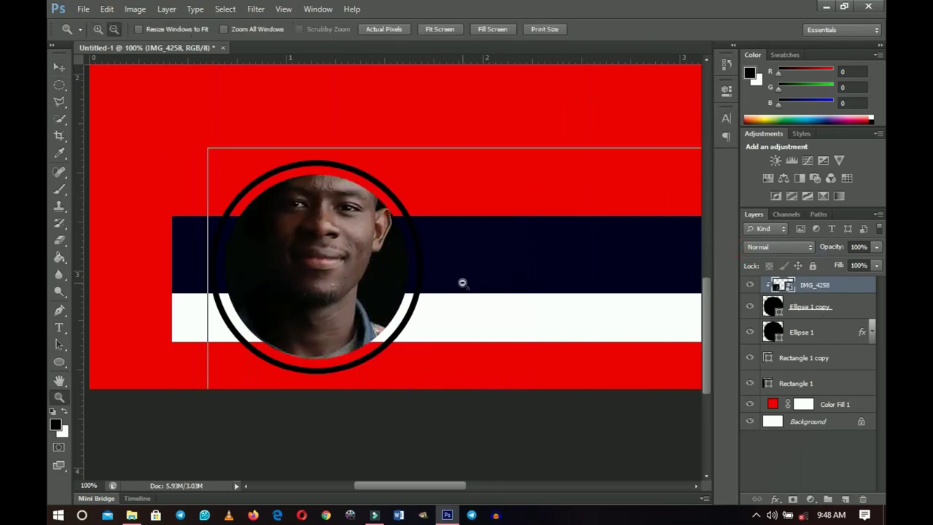
pyautogui.keyDown('alt'); pyautogui.click(462, 283); pyautogui.keyUp('alt')
pyautogui.hotkey('ctrl', 't')
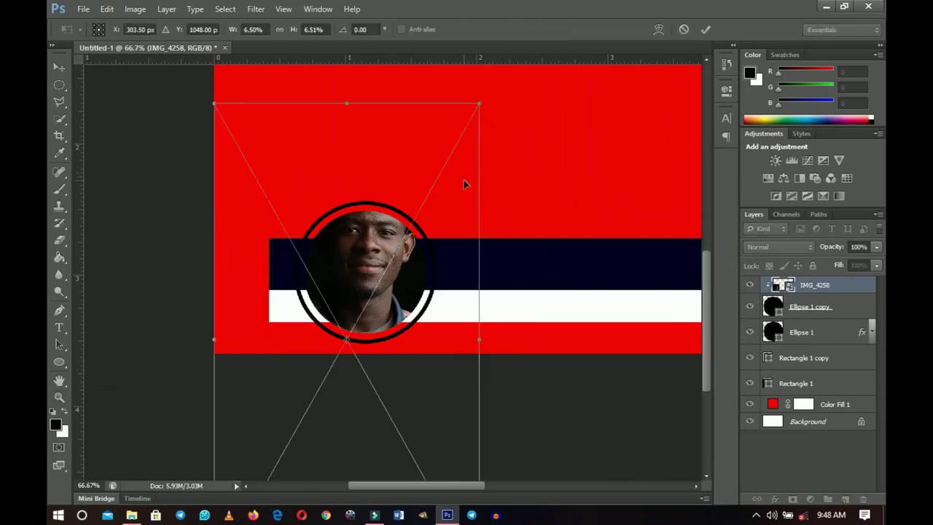
pyautogui.moveTo(484, 102); pyautogui.dragTo(426, 198)
pyautogui.moveTo(412, 330); pyautogui.dragTo(422, 310)
pyautogui.hotkey('ctrl', 'space')
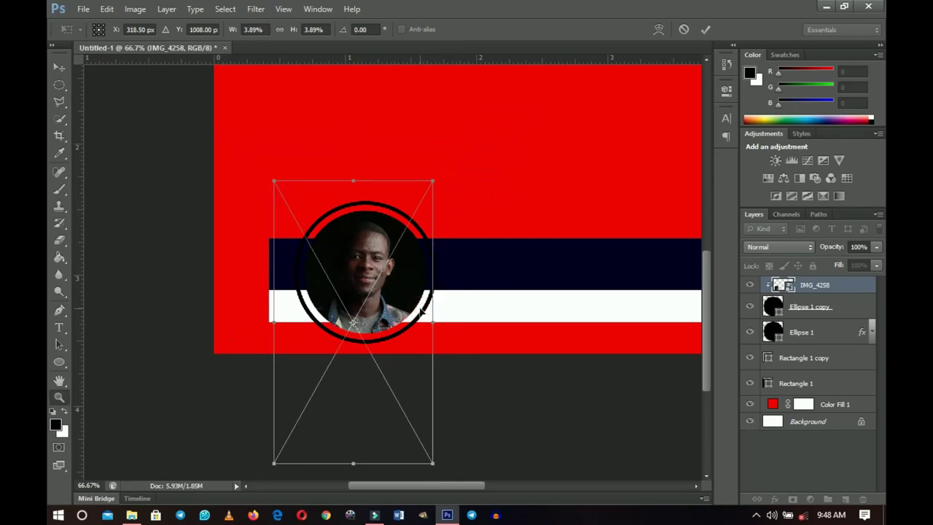
pyautogui.press('Return')
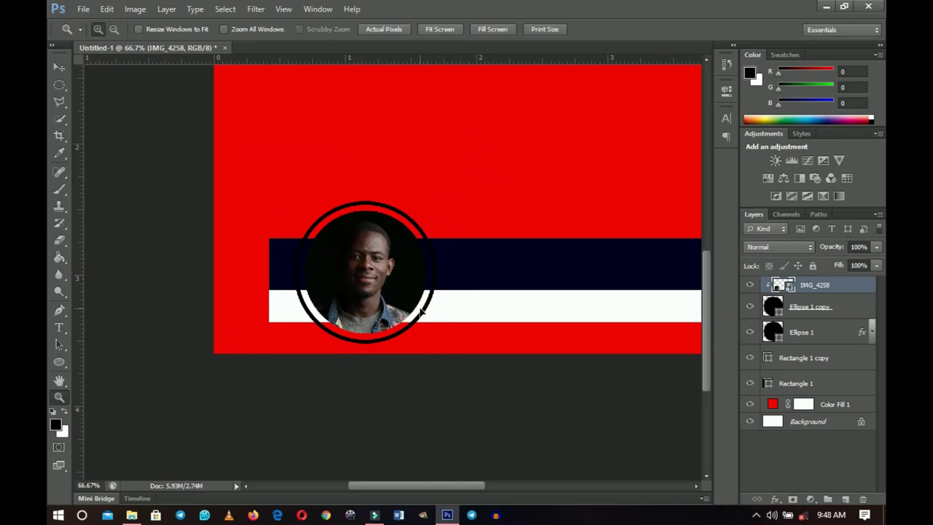
pyautogui.keyDown('alt'); pyautogui.click(421, 310); pyautogui.keyUp('alt')
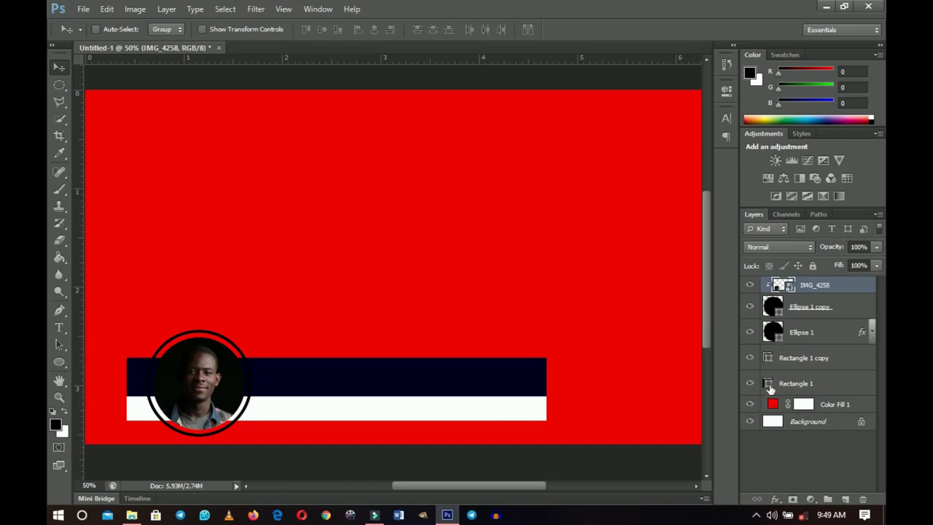
pyautogui.doubleClick(768, 384)
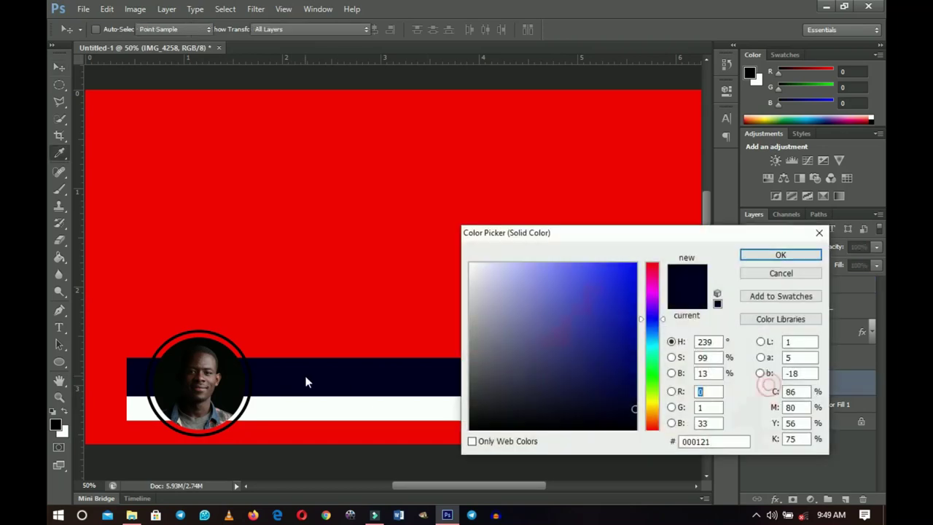
pyautogui.press('Escape')
pyautogui.click(749, 384)
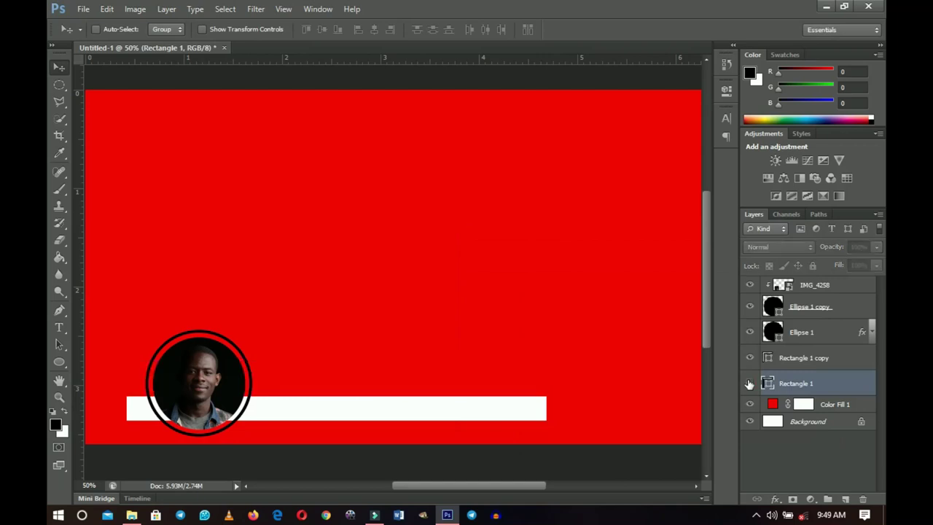
pyautogui.click(749, 383)
pyautogui.doubleClick(767, 384)
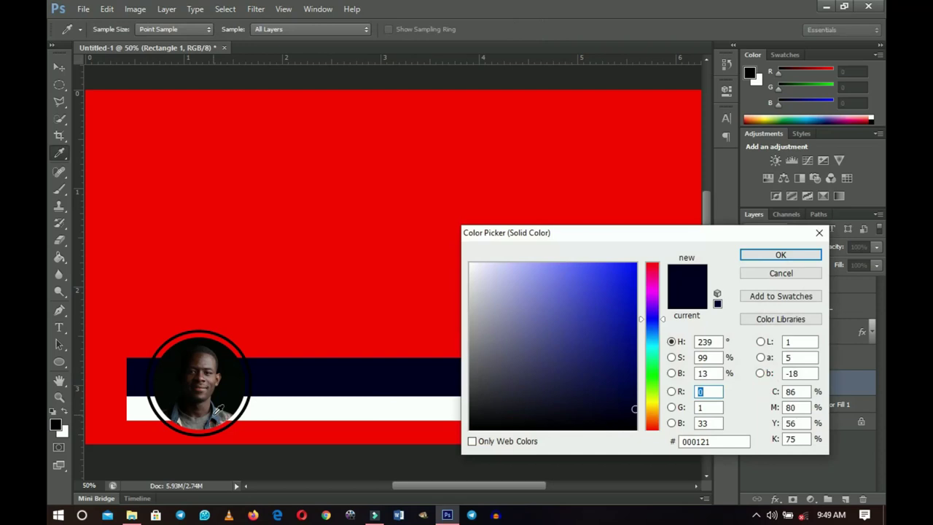
pyautogui.click(217, 411)
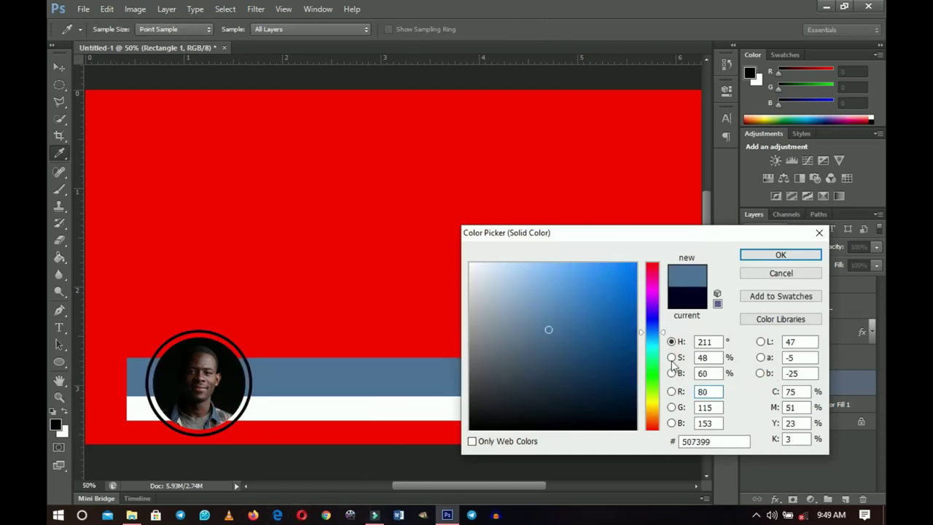
pyautogui.click(779, 274)
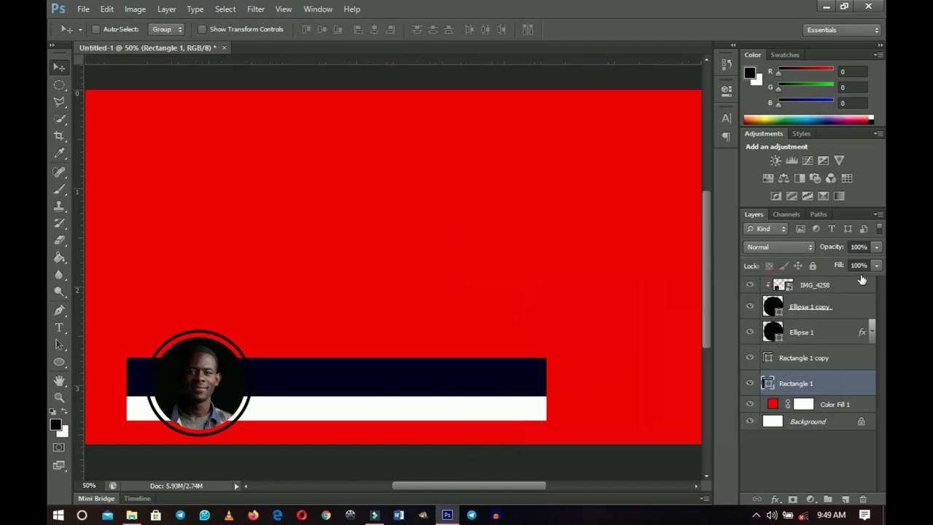
pyautogui.click(811, 285)
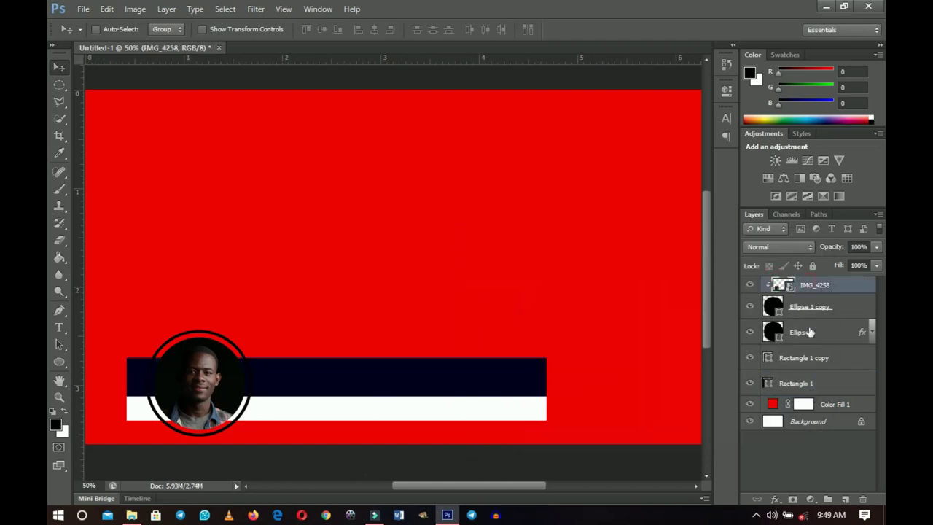
pyautogui.press('z')
pyautogui.click(378, 377)
# Type the subject's full name in capitals as a new text line on the dark bar.
pyautogui.moveTo(395, 379); pyautogui.dragTo(379, 255)
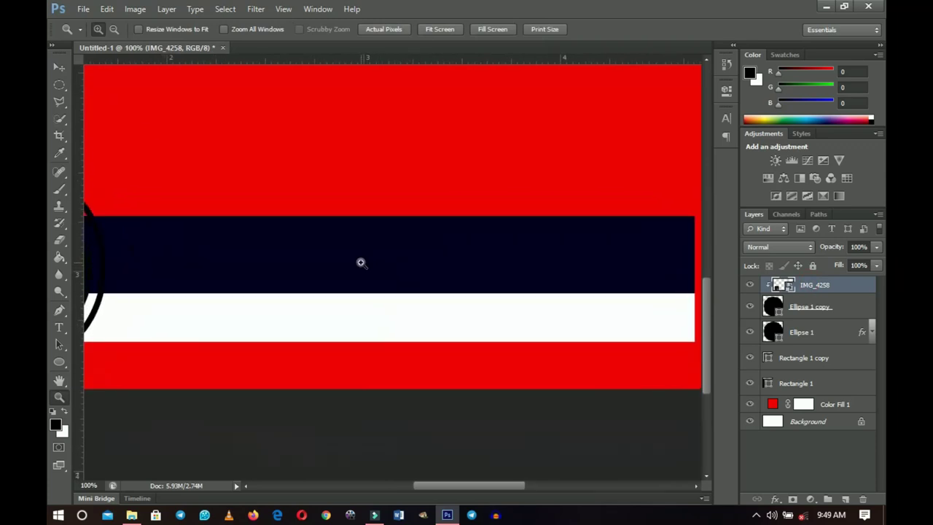
pyautogui.moveTo(316, 265); pyautogui.dragTo(321, 269)
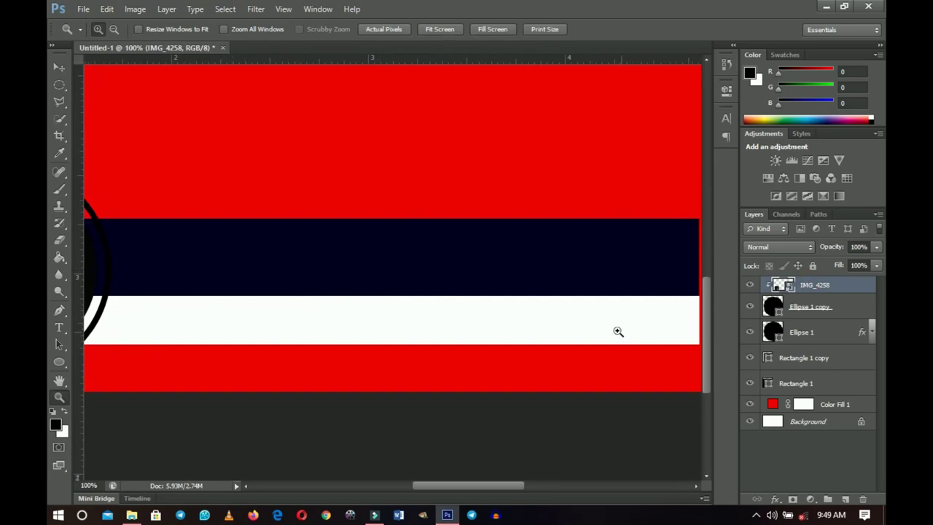
pyautogui.click(60, 328)
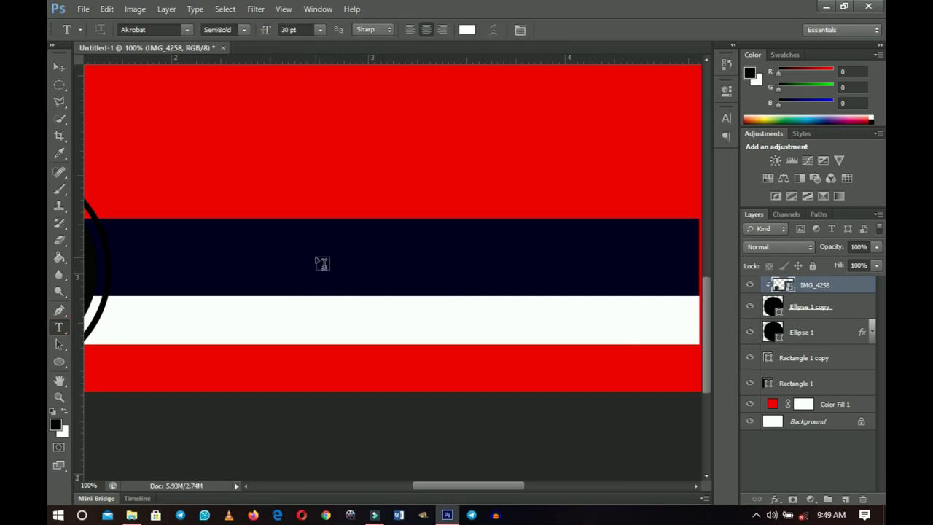
pyautogui.click(321, 262)
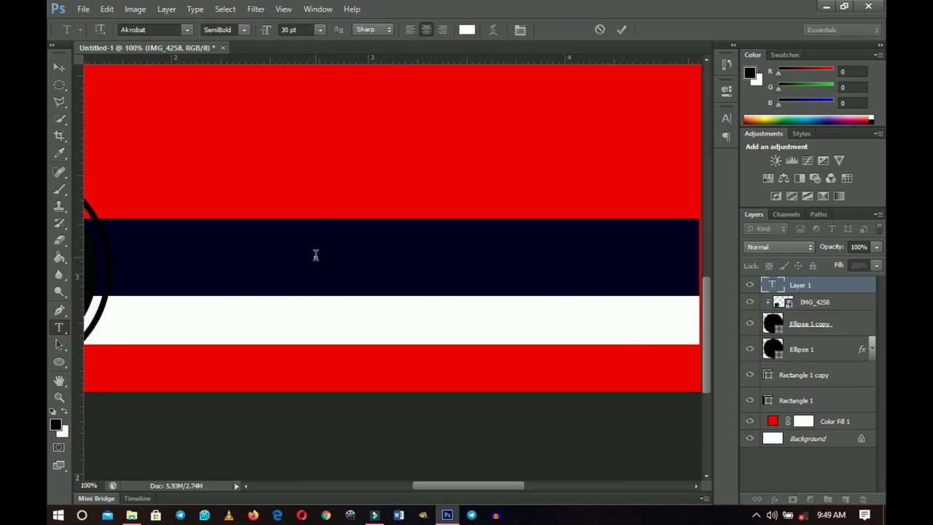
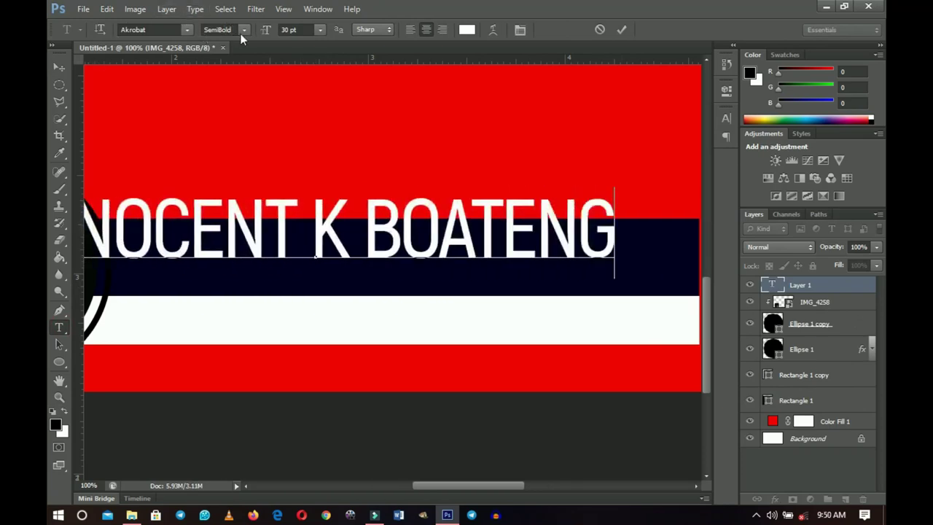
pyautogui.click(58, 67)
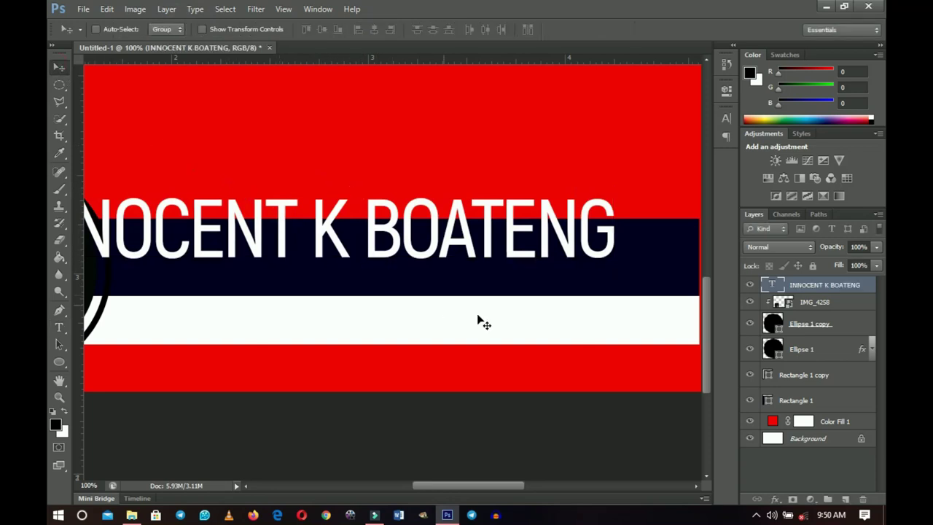
# Scale the name text down to about 68% and move it lower onto the dark bar.
pyautogui.hotkey('ctrl', 't')
pyautogui.moveTo(614, 277); pyautogui.dragTo(513, 261)
pyautogui.press('Return')
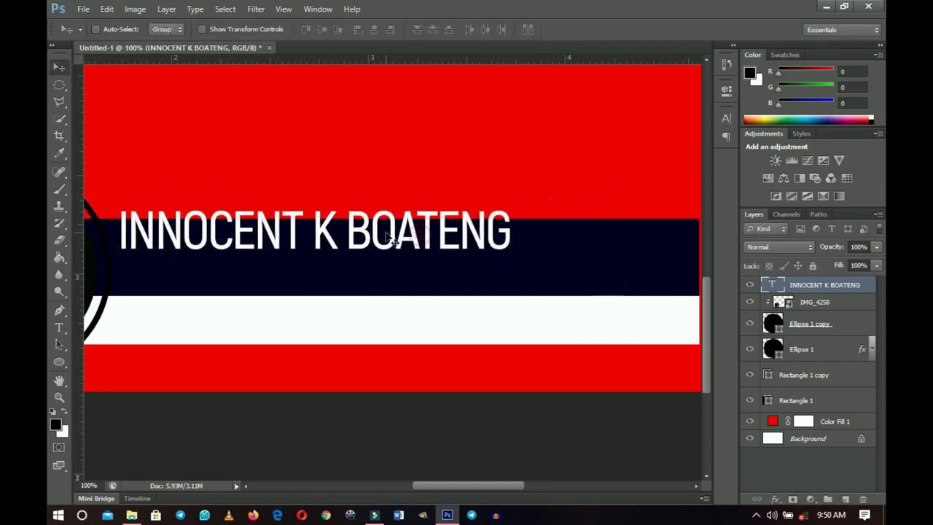
pyautogui.moveTo(390, 235); pyautogui.dragTo(457, 266)
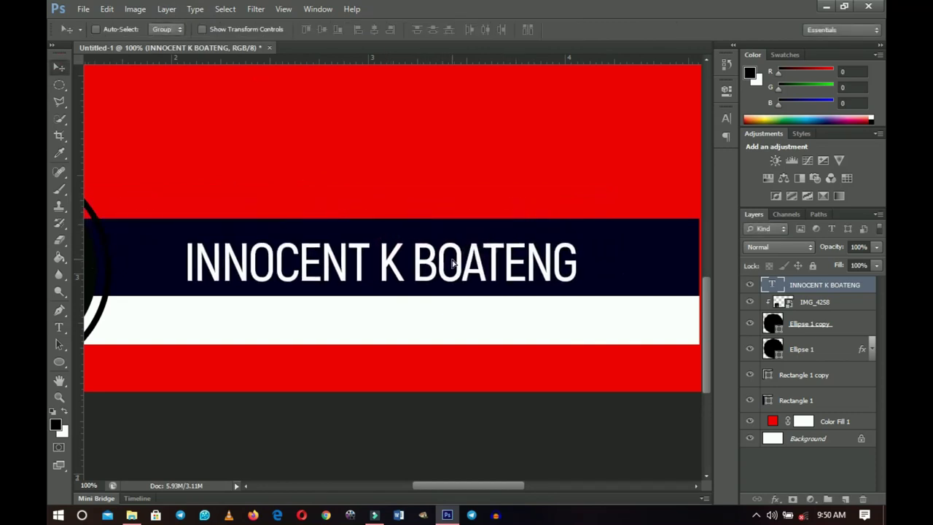
pyautogui.hotkey('ctrl', '-')
# Duplicate the name text, move the copy onto the white bar, and make it red.
pyautogui.keyDown('ctrl'); pyautogui.click(513, 319); pyautogui.keyUp('ctrl')
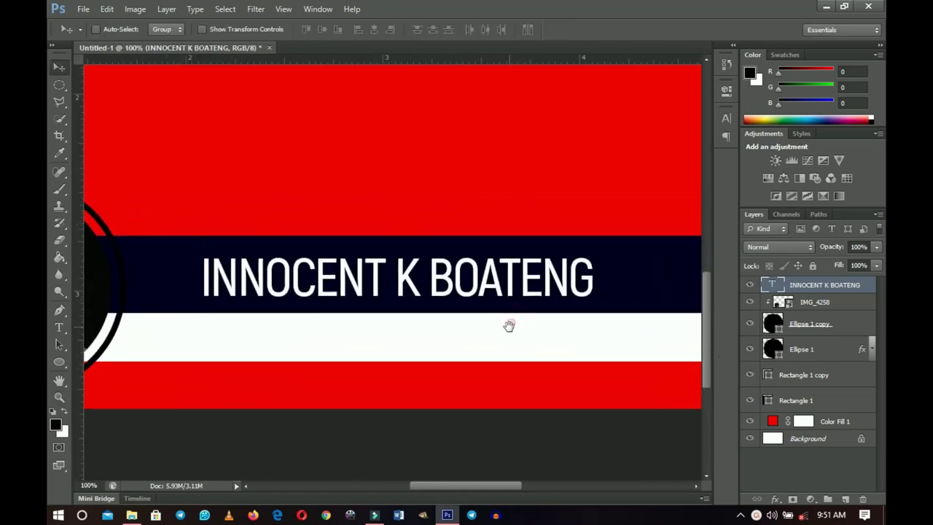
pyautogui.hotkey('ctrl', 'j')
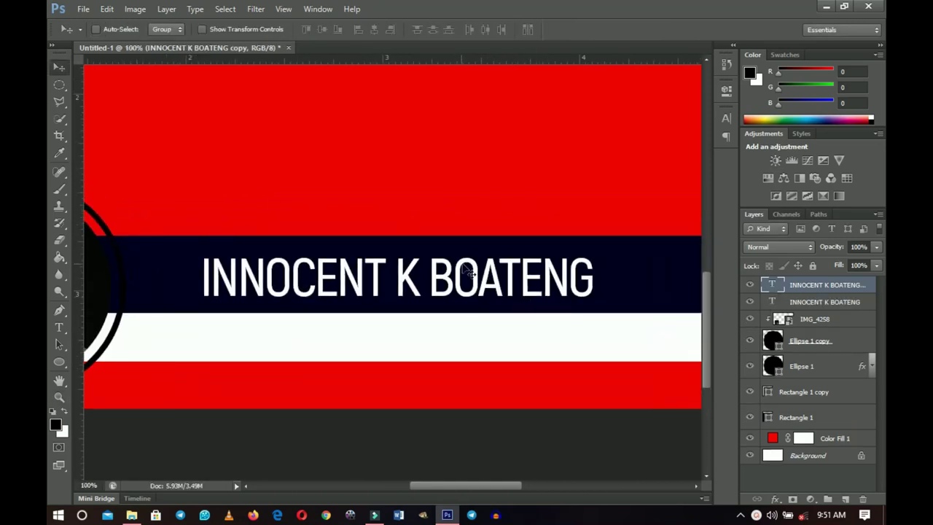
pyautogui.moveTo(460, 321)
pyautogui.mouseDown()
pyautogui.moveTo(462, 354)
pyautogui.moveTo(464, 329)
pyautogui.mouseUp()
pyautogui.doubleClick(772, 285)
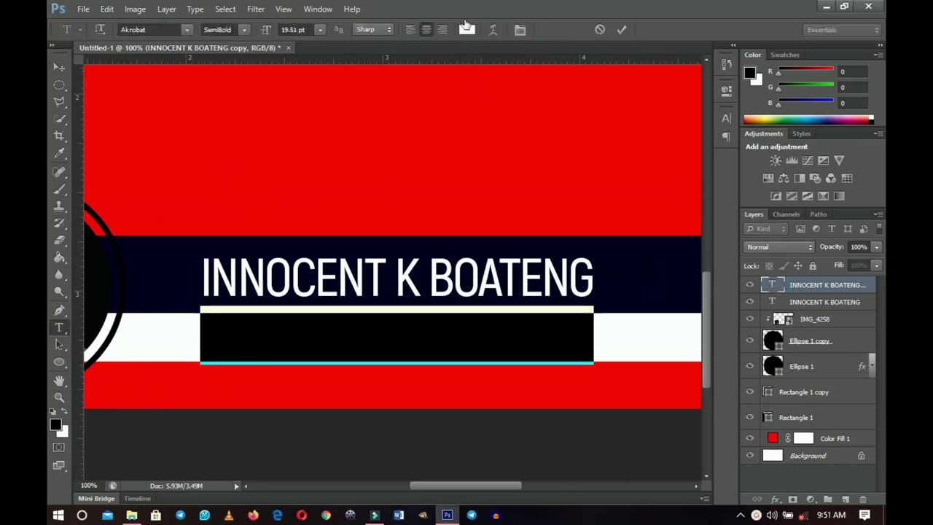
pyautogui.click(465, 30)
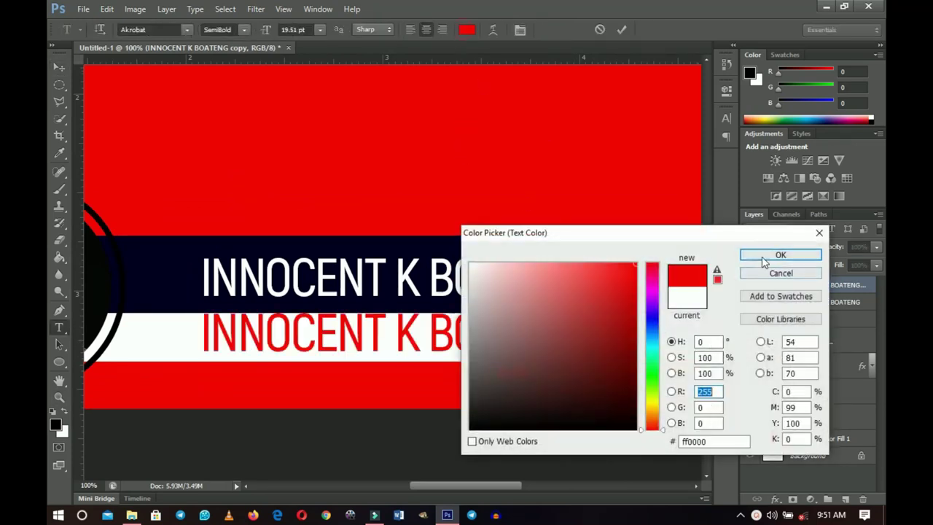
pyautogui.click(808, 252)
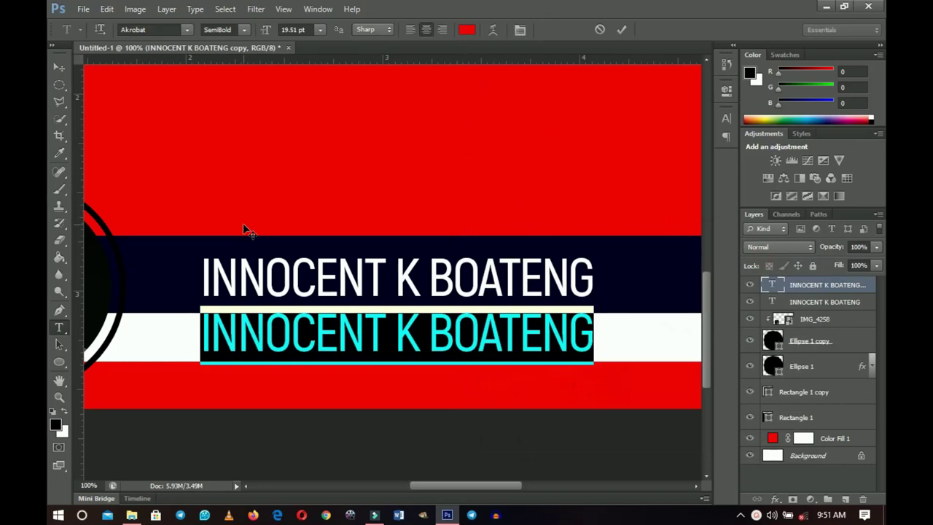
# Retype the red copy as the subject's YouTube channel URL, youtube.com/ followed by their name.
pyautogui.write('youtube')
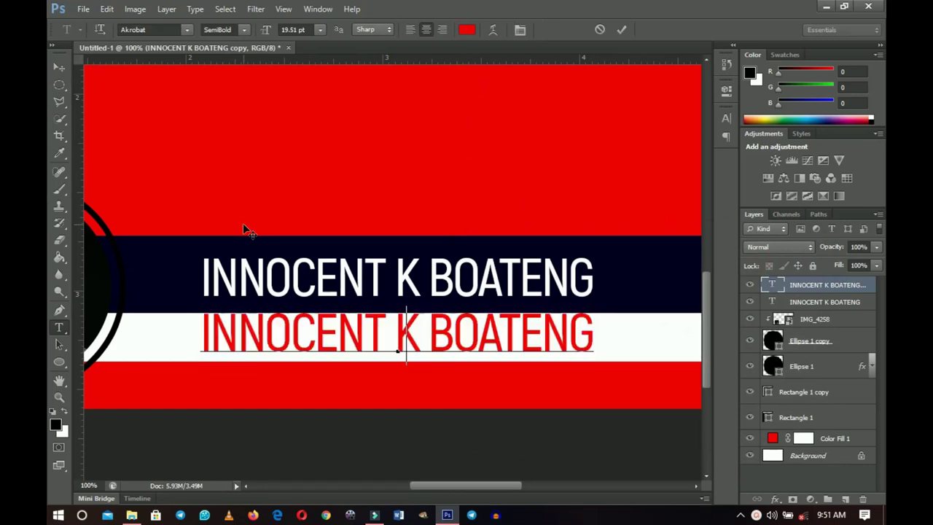
pyautogui.write('.com')
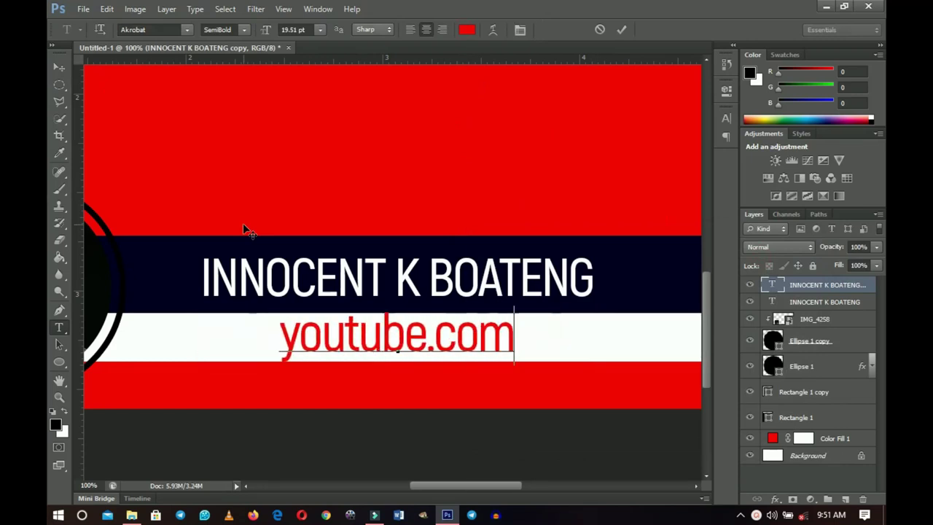
pyautogui.write('/')
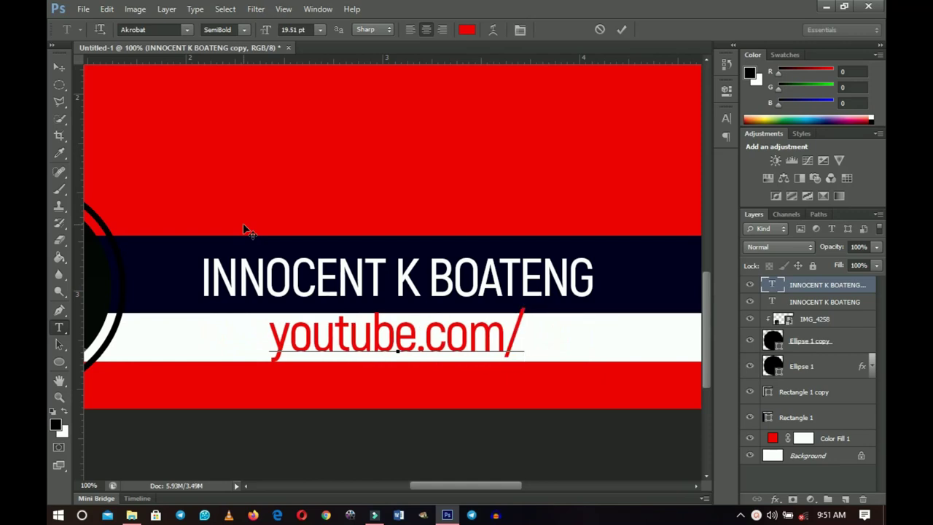
pyautogui.write('Innok')
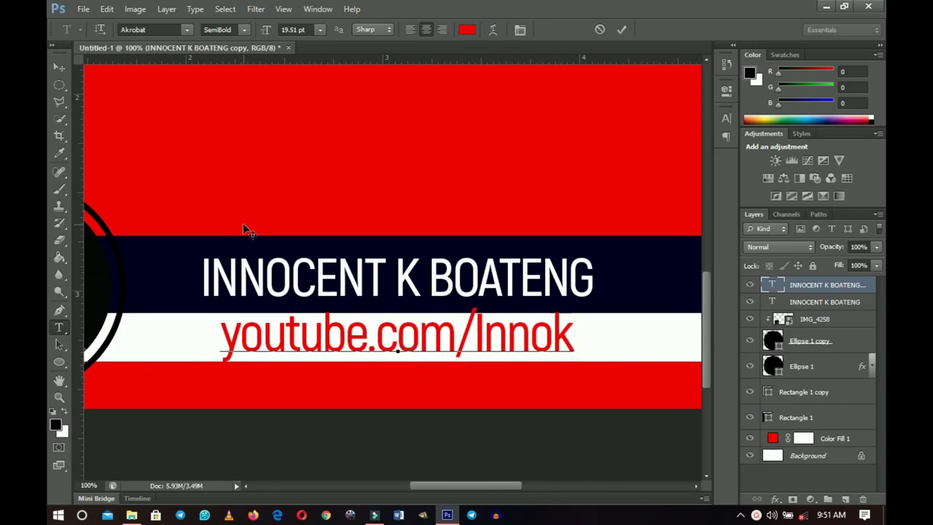
pyautogui.press('BackSpace')
pyautogui.write('ocentk')
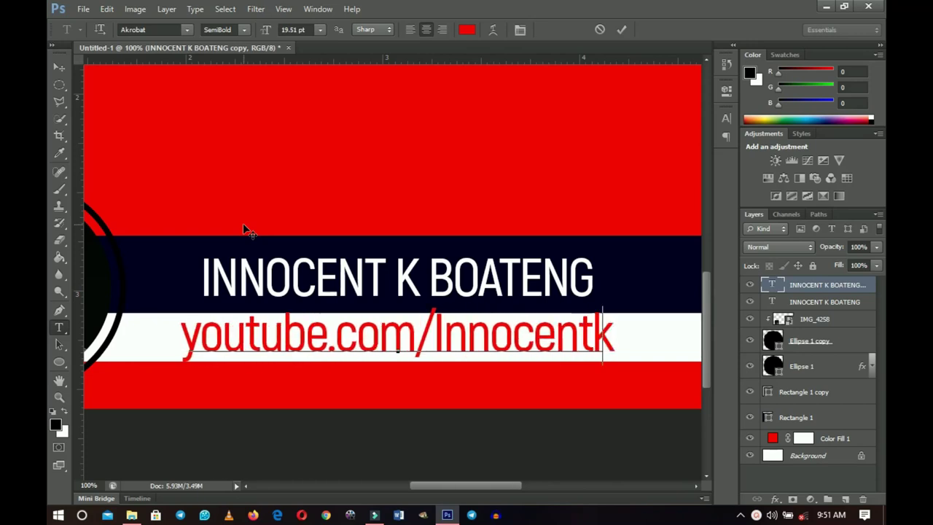
pyautogui.press('BackSpace')
pyautogui.write('KBoateng')
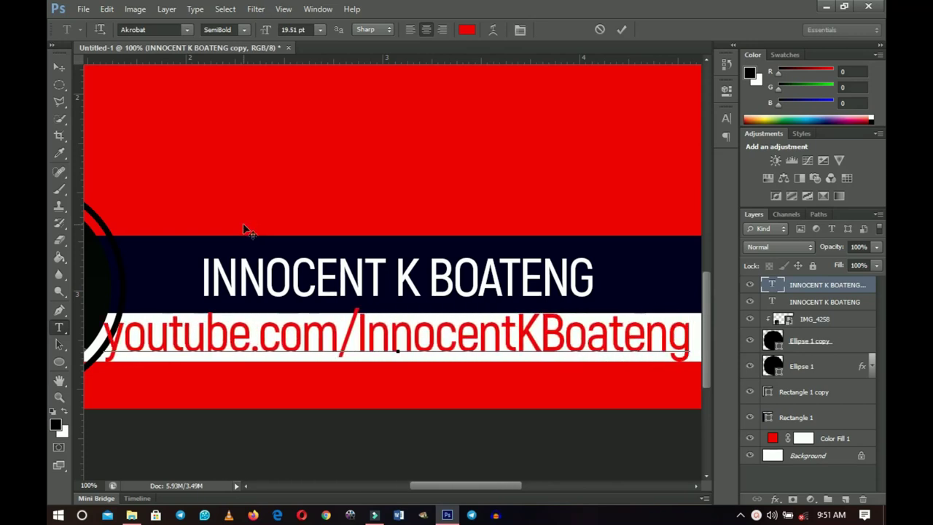
# Commit the URL text, scale it down to fit the white bar, and nudge it lower.
pyautogui.hotkey('ctrl', 'Return')
pyautogui.hotkey('ctrl', '-')
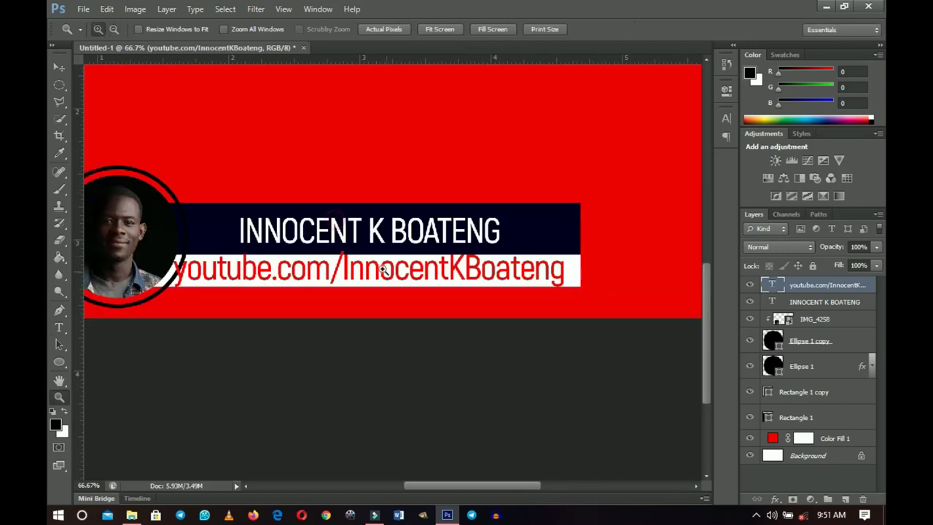
pyautogui.hotkey('ctrl', 't')
pyautogui.moveTo(564, 290); pyautogui.dragTo(454, 269)
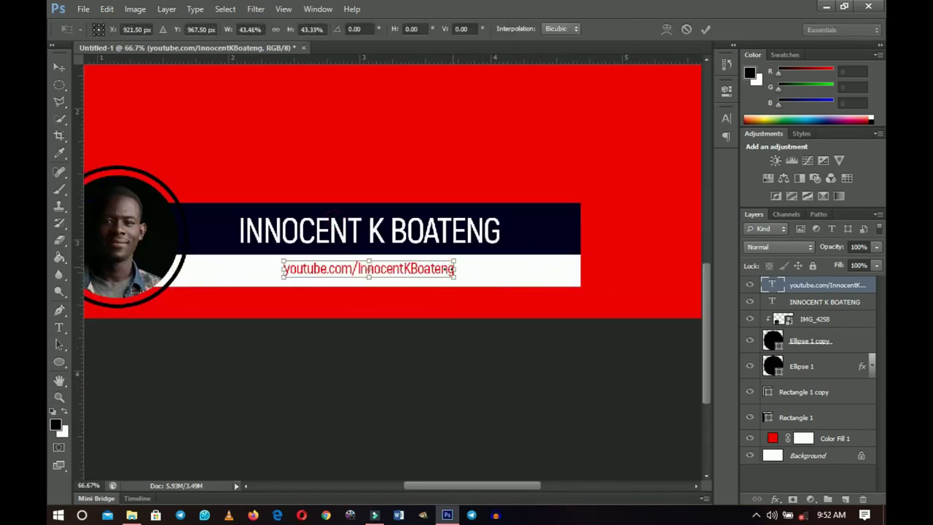
pyautogui.press('Return')
pyautogui.press('Down')
pyautogui.press('Down')
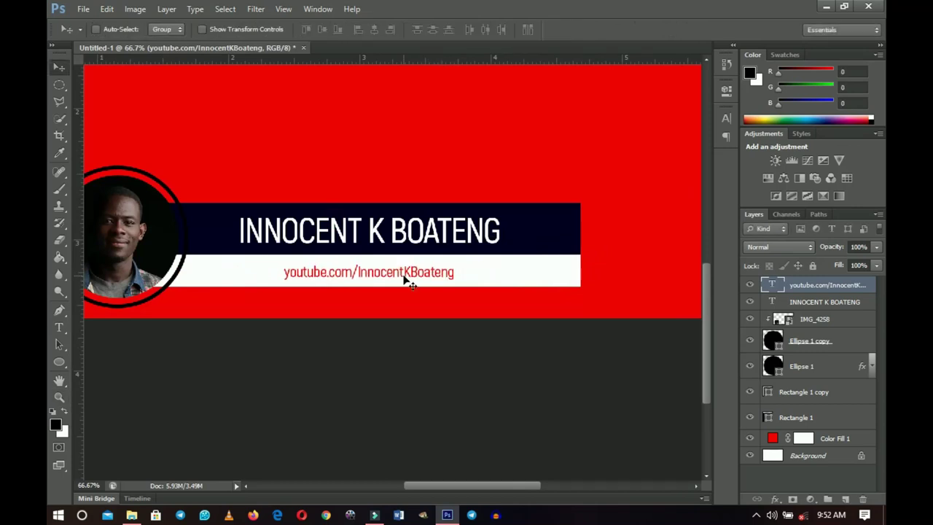
# Select all banner layers down to Rectangle 1 and group them into Group 1.
pyautogui.hotkey('ctrl', '0')
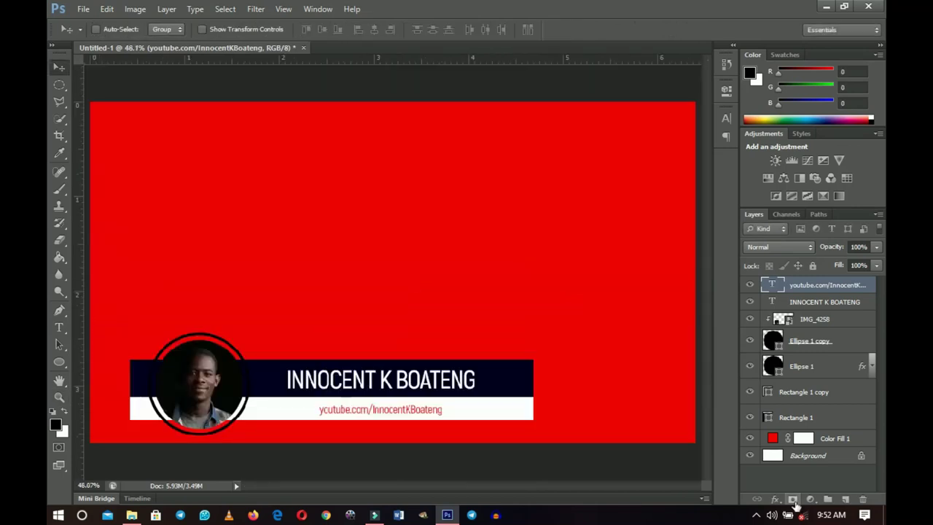
pyautogui.keyDown('shift'); pyautogui.click(842, 422); pyautogui.keyUp('shift')
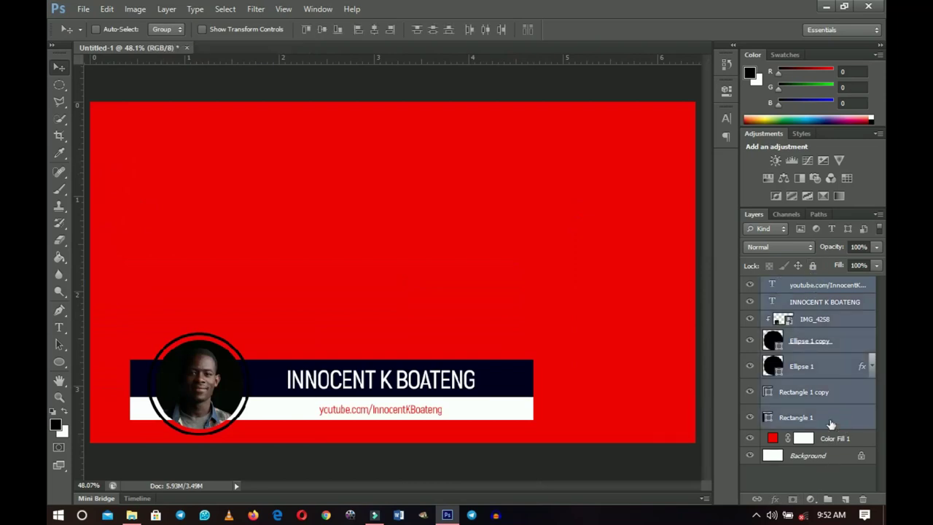
pyautogui.hotkey('ctrl', 'g')
# Centre the banner group vertically and horizontally on the canvas, then deselect.
pyautogui.hotkey('ctrl', 'a')
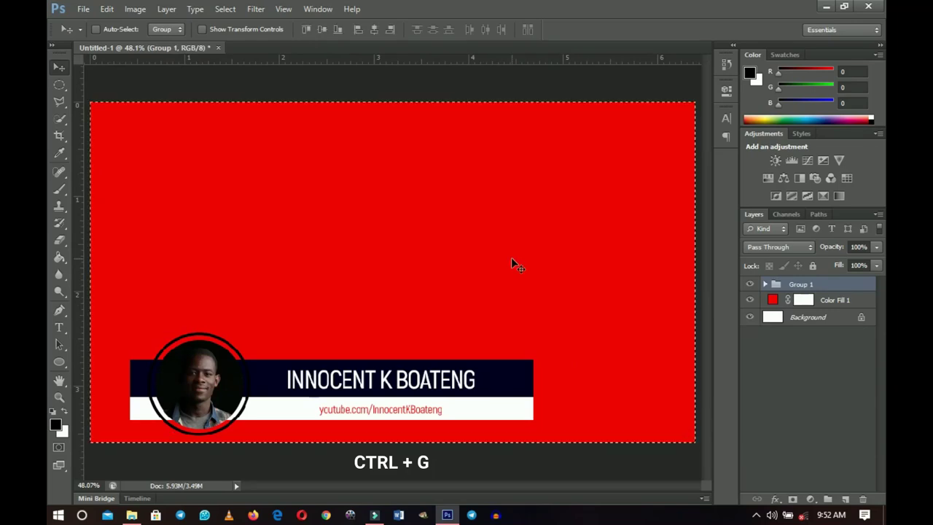
pyautogui.click(374, 29)
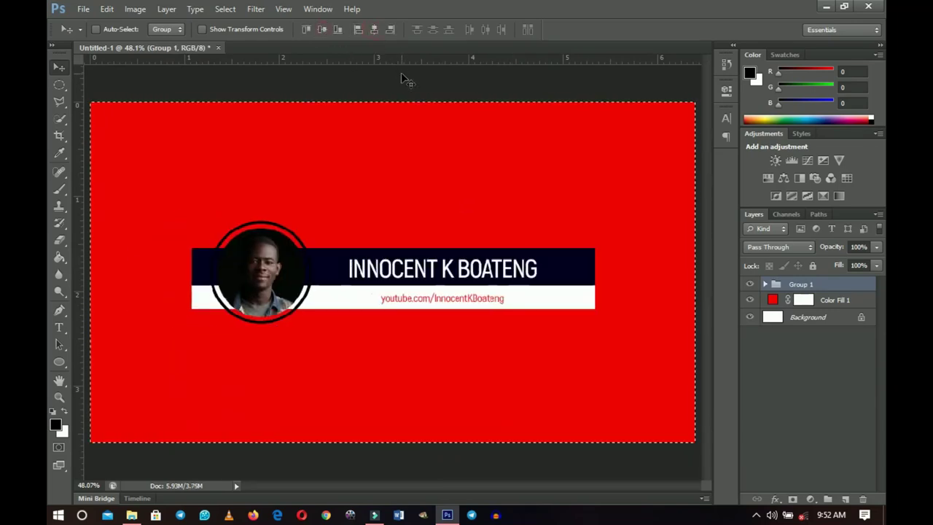
pyautogui.hotkey('ctrl', 'd')
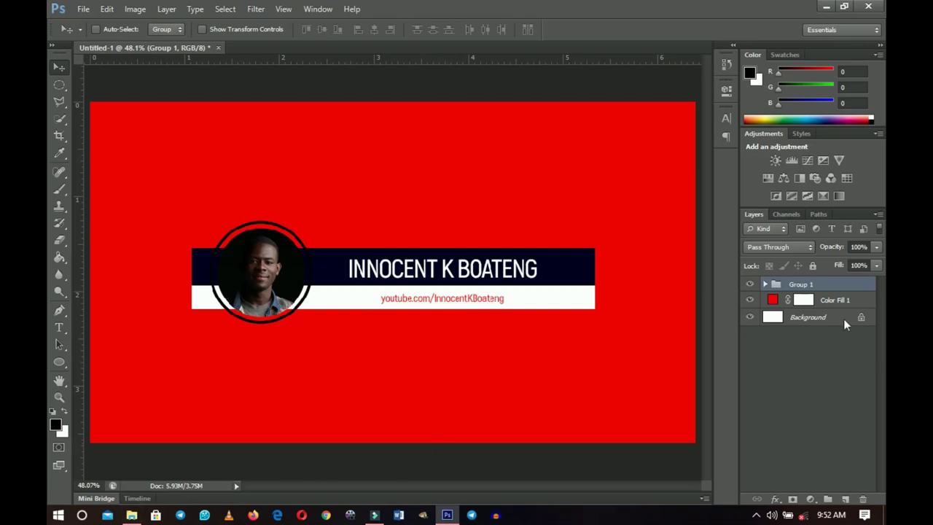
# Drag IMG_4285 edited from the Lower Third folder in above the IMG_4258 portrait layer.
pyautogui.click(766, 284)
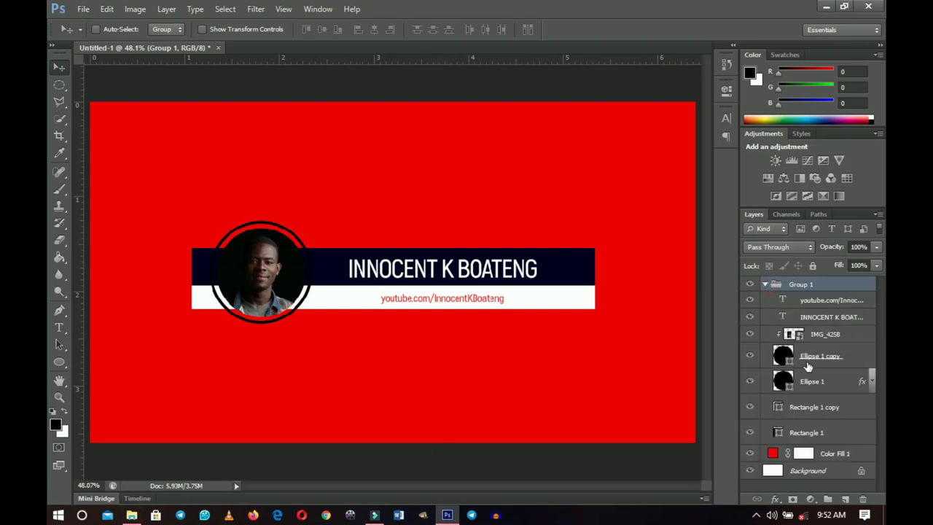
pyautogui.click(825, 334)
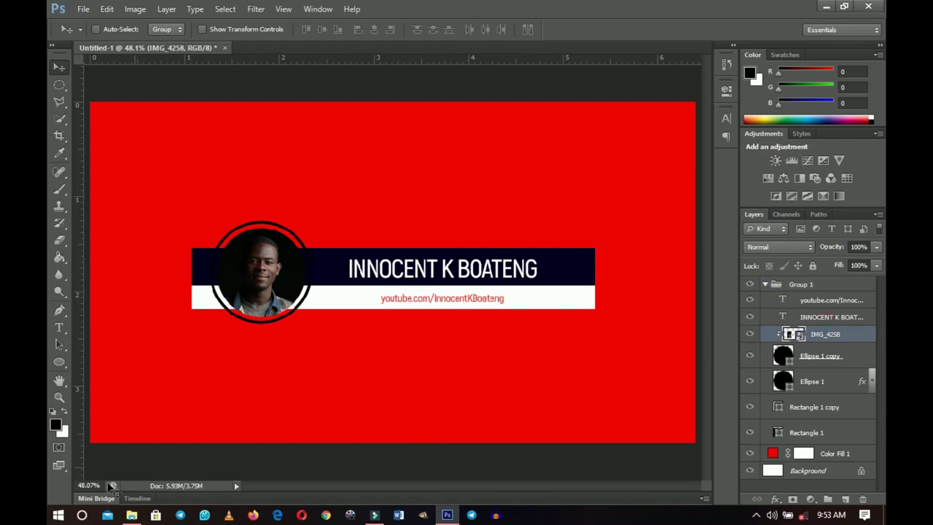
pyautogui.click(131, 515)
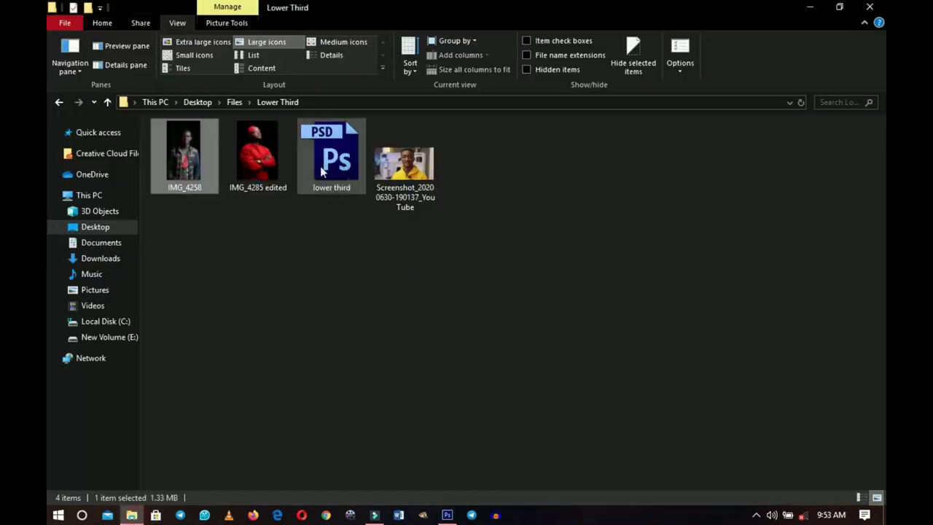
pyautogui.click(250, 152)
pyautogui.moveTo(254, 151); pyautogui.dragTo(271, 295)
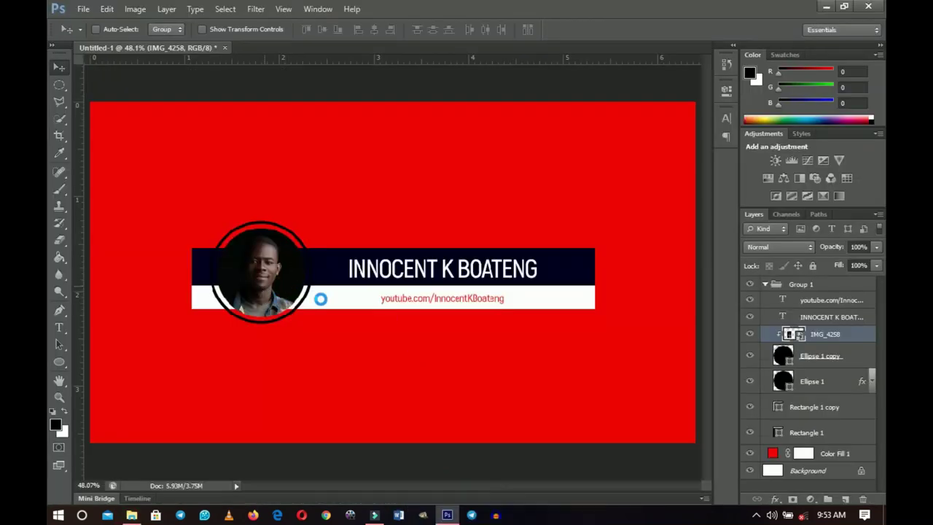
# Clip IMG_4285 edited to the circle, hide IMG_4258, and move the photo over the circle.
pyautogui.rightClick(832, 332)
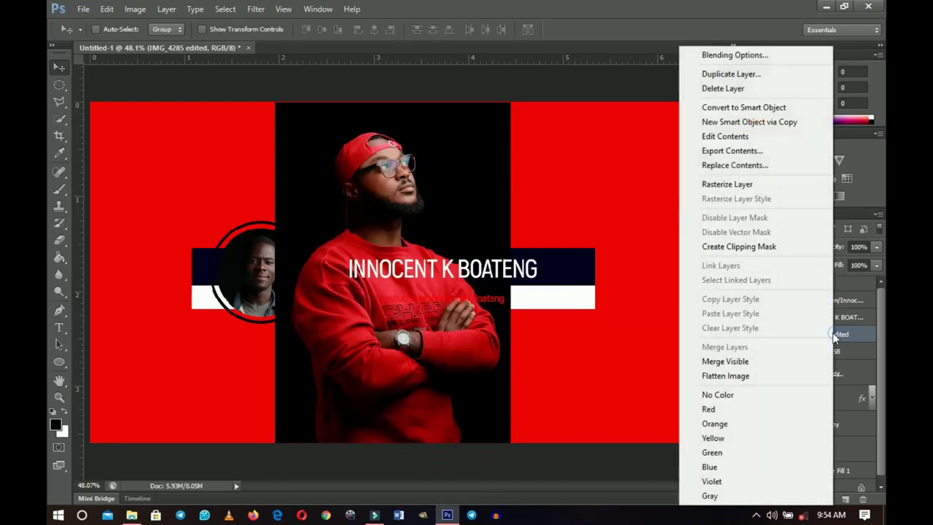
pyautogui.click(739, 246)
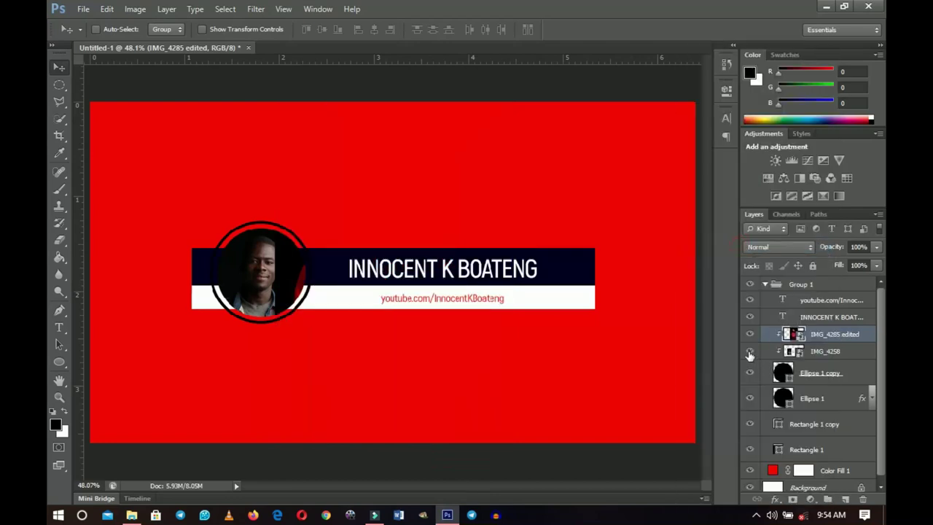
pyautogui.click(750, 352)
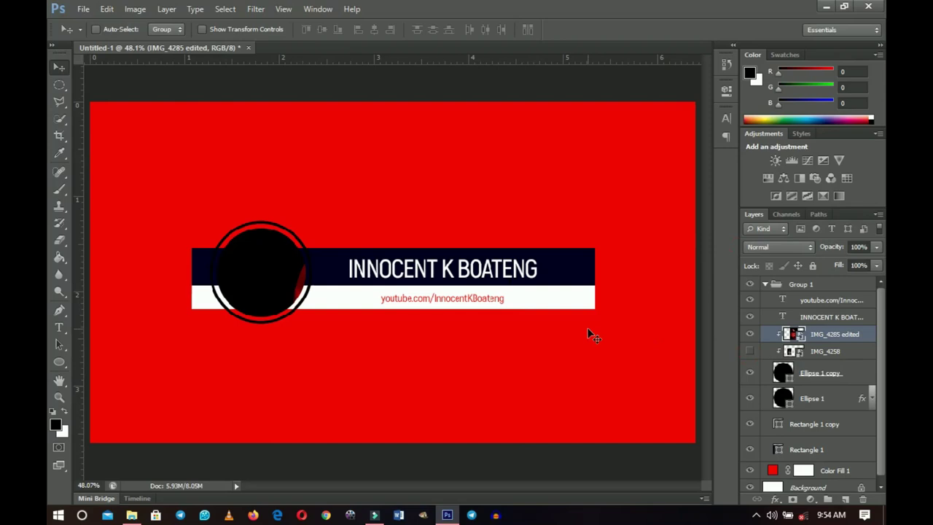
pyautogui.moveTo(381, 282); pyautogui.dragTo(280, 274)
# Scale the red-shirt photo down so it fits inside the circle.
pyautogui.hotkey('ctrl', 't')
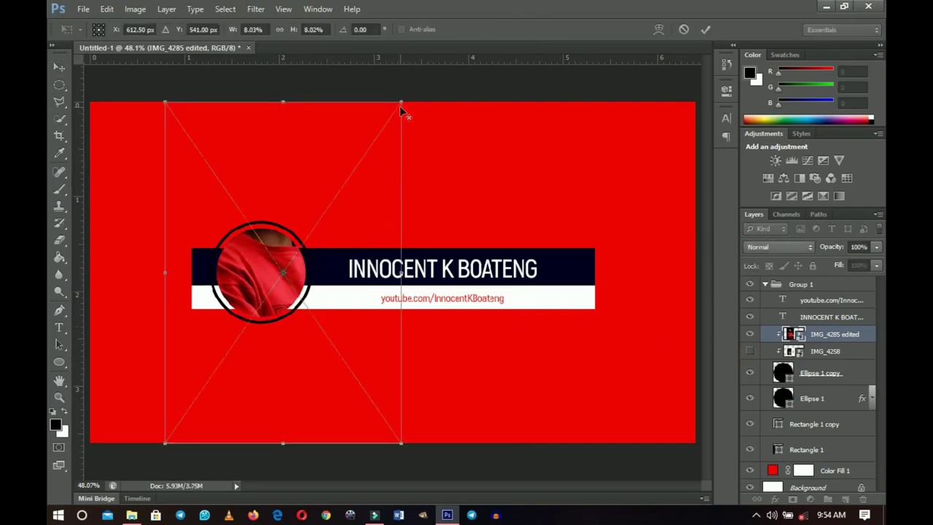
pyautogui.moveTo(399, 102); pyautogui.dragTo(329, 205)
pyautogui.moveTo(316, 266); pyautogui.dragTo(305, 287)
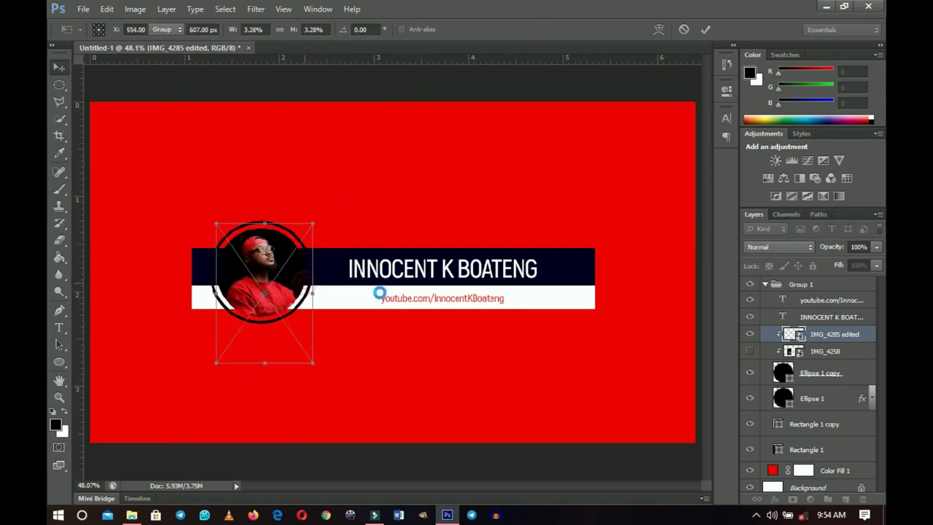
pyautogui.press('Return')
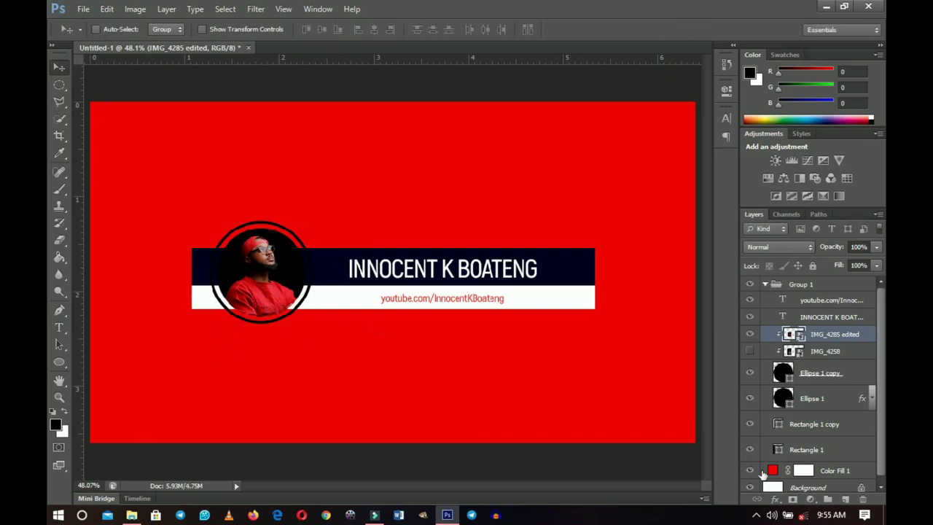
# Change the Color Fill 1 background colour to magenta.
pyautogui.doubleClick(774, 470)
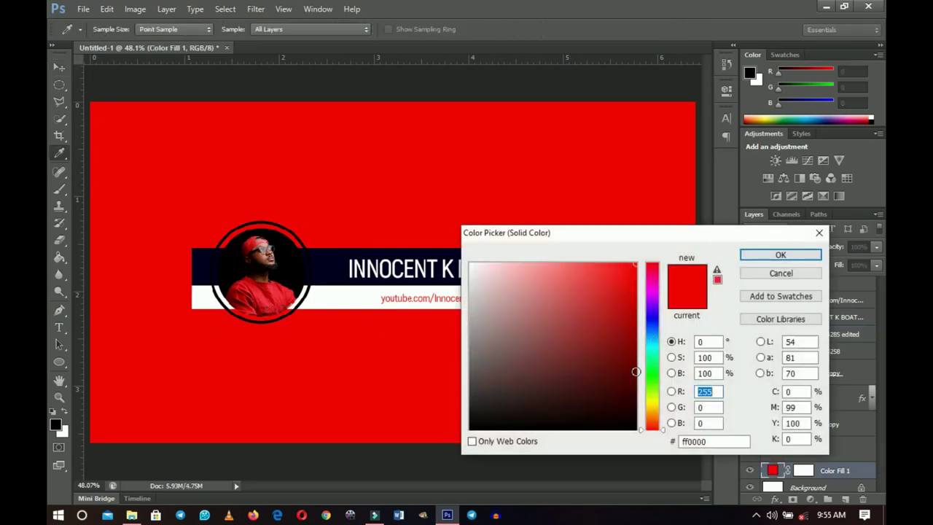
pyautogui.click(652, 290)
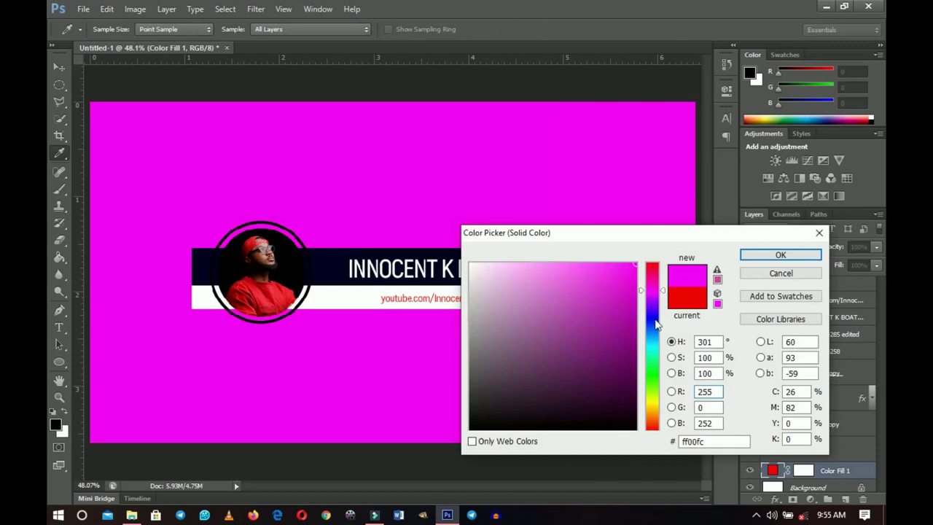
pyautogui.click(770, 255)
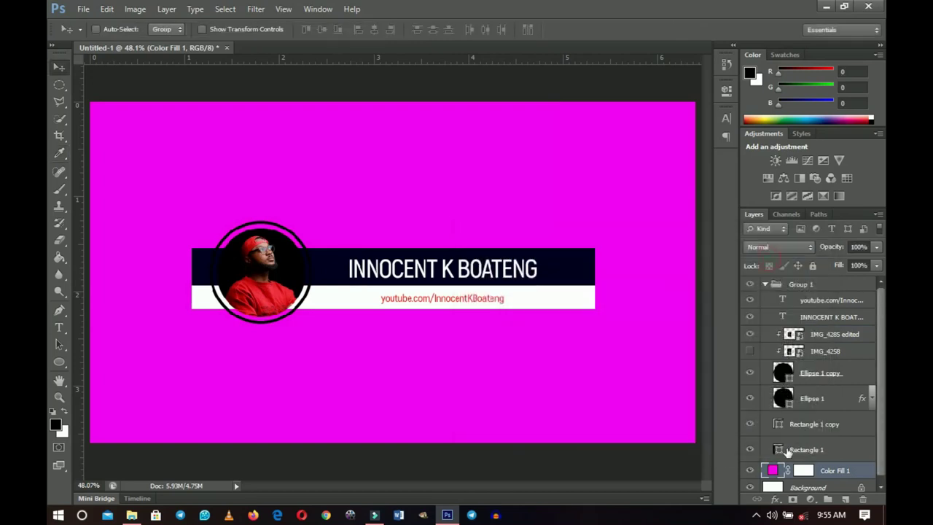
# Recolour the Rectangle 1 name bar to the pure red ff0018 sampled from the shirt.
pyautogui.rightClick(567, 285)
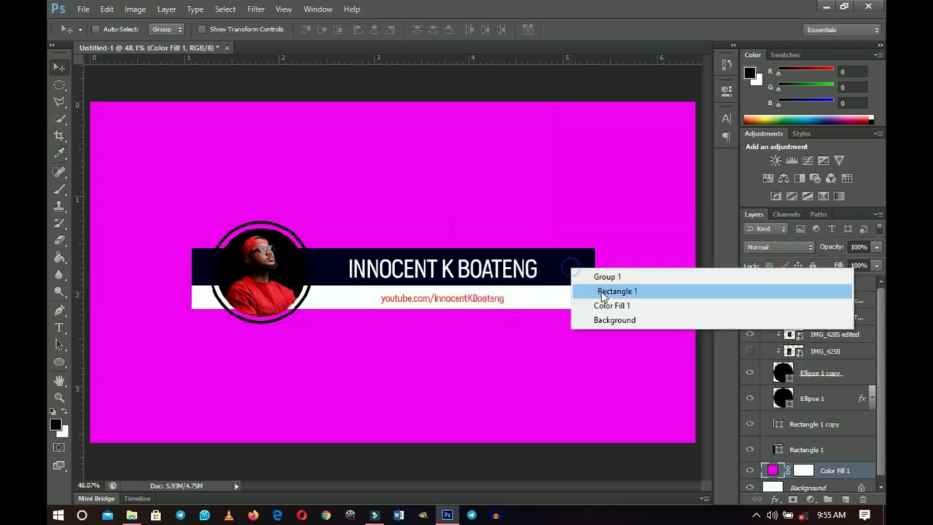
pyautogui.click(599, 292)
pyautogui.doubleClick(777, 450)
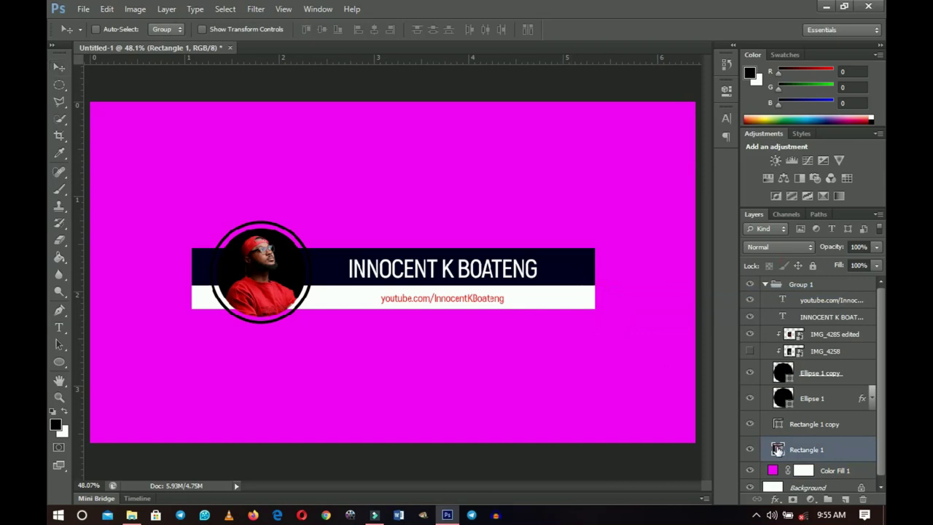
pyautogui.click(278, 296)
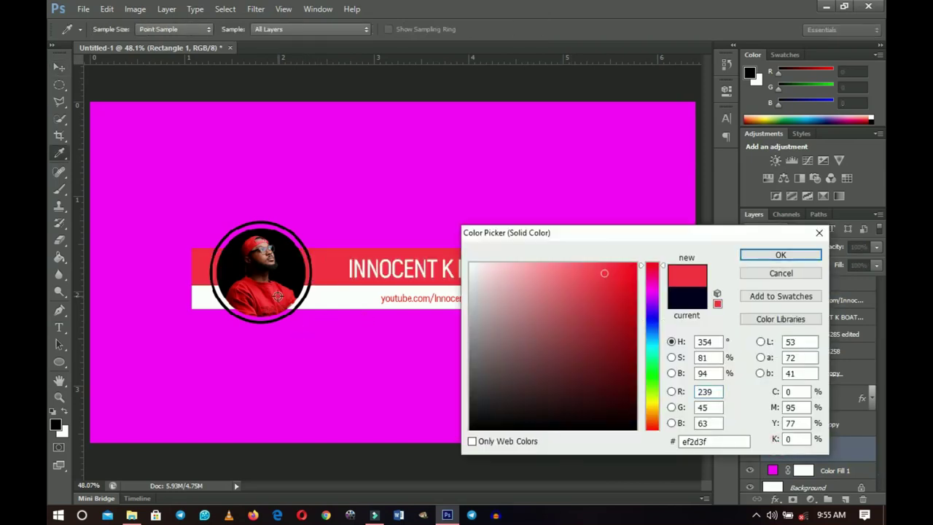
pyautogui.moveTo(619, 271); pyautogui.dragTo(687, 236)
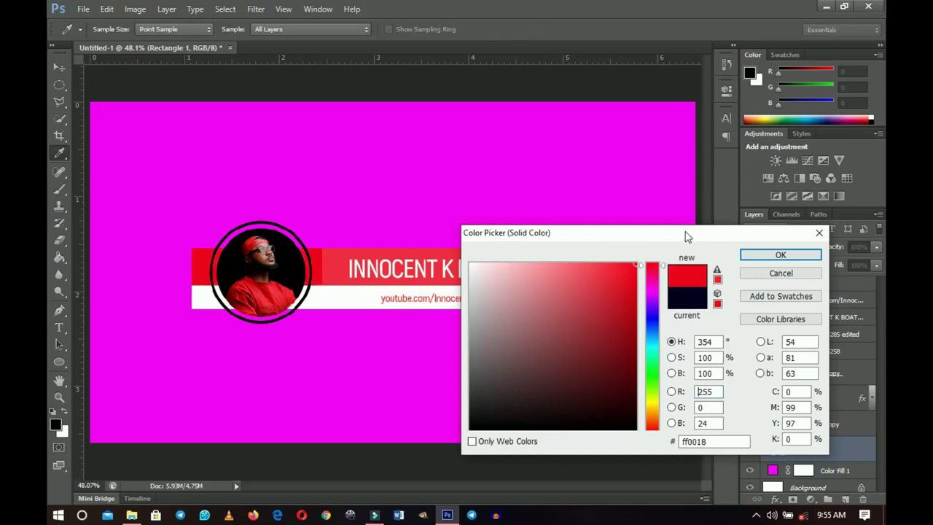
pyautogui.click(758, 255)
# Set the Ellipse 1 ring's stroke colour to the same red sampled from the banner.
pyautogui.click(820, 372)
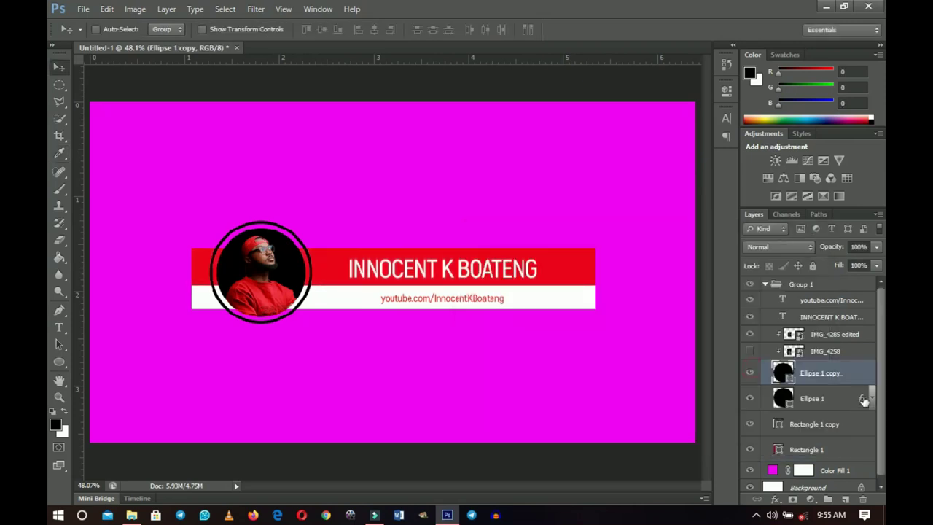
pyautogui.click(858, 395)
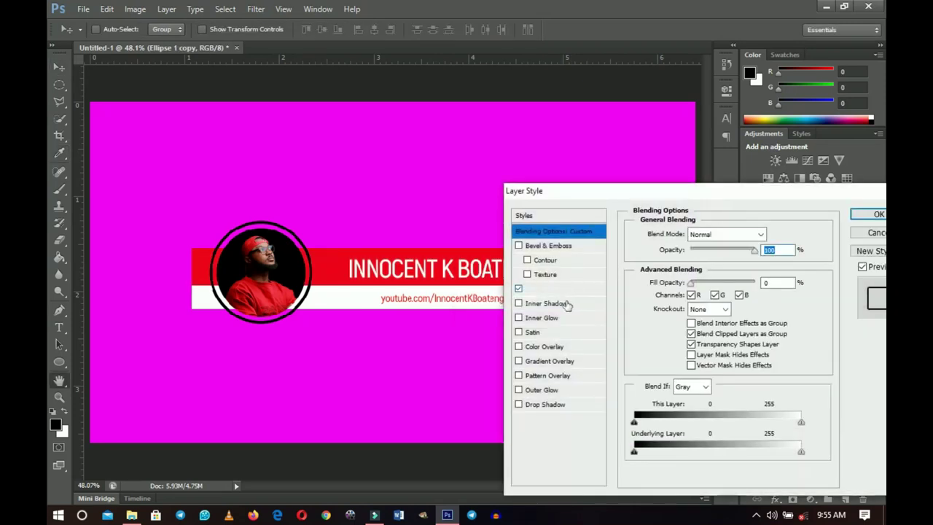
pyautogui.click(532, 289)
pyautogui.click(534, 290)
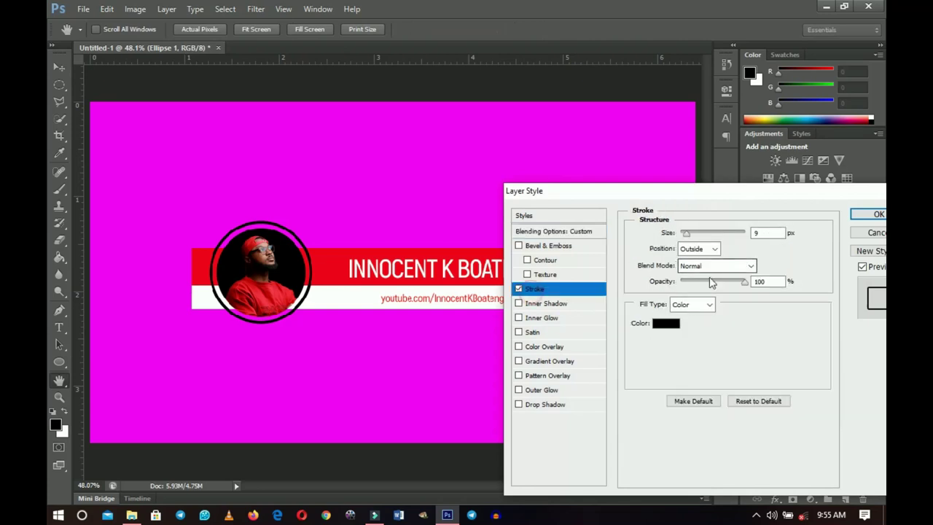
pyautogui.click(665, 323)
pyautogui.click(335, 264)
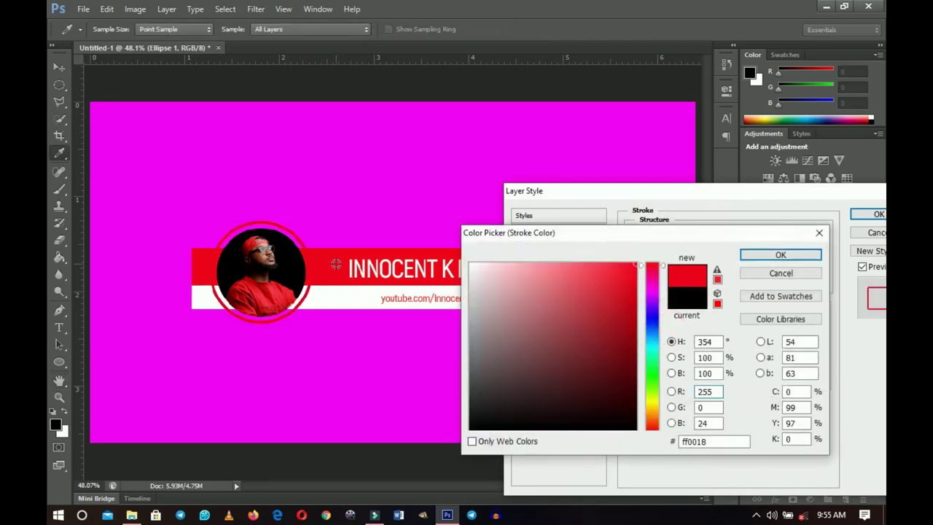
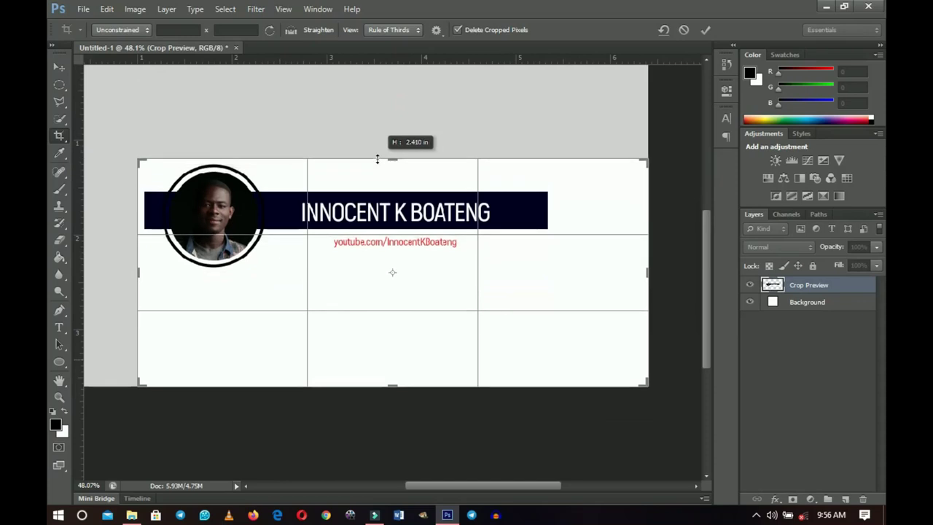
# Crop the canvas in from the right and bottom to the banner, then zoom to fit it.
pyautogui.moveTo(647, 271); pyautogui.dragTo(600, 265)
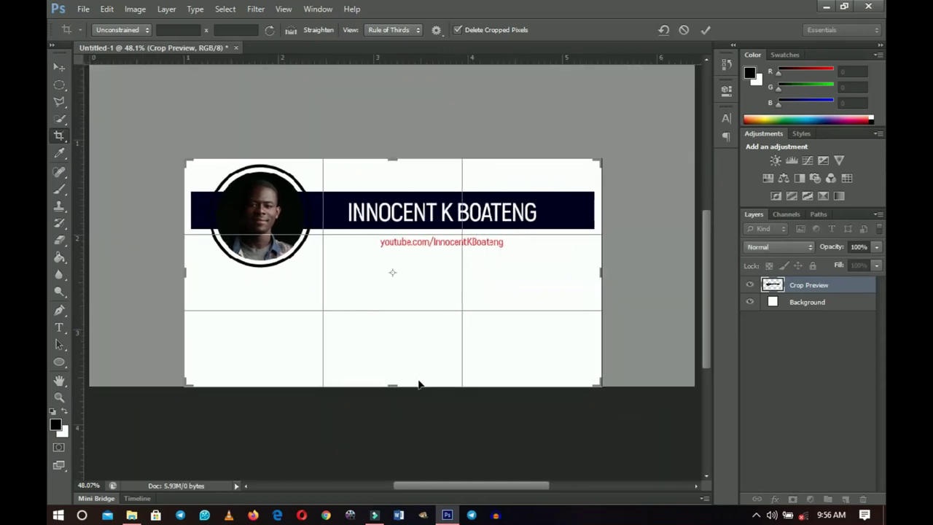
pyautogui.moveTo(387, 387); pyautogui.dragTo(386, 337)
pyautogui.doubleClick(385, 317)
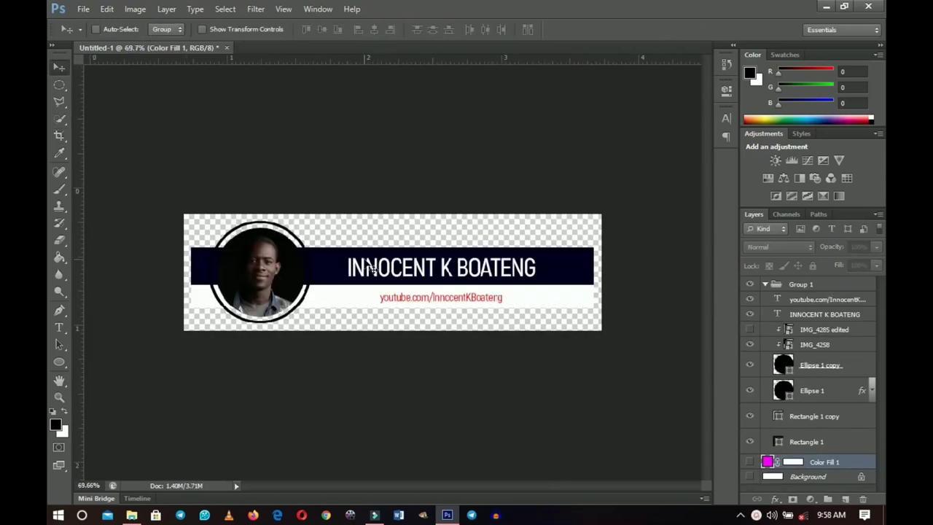
pyautogui.hotkey('ctrl', '+')
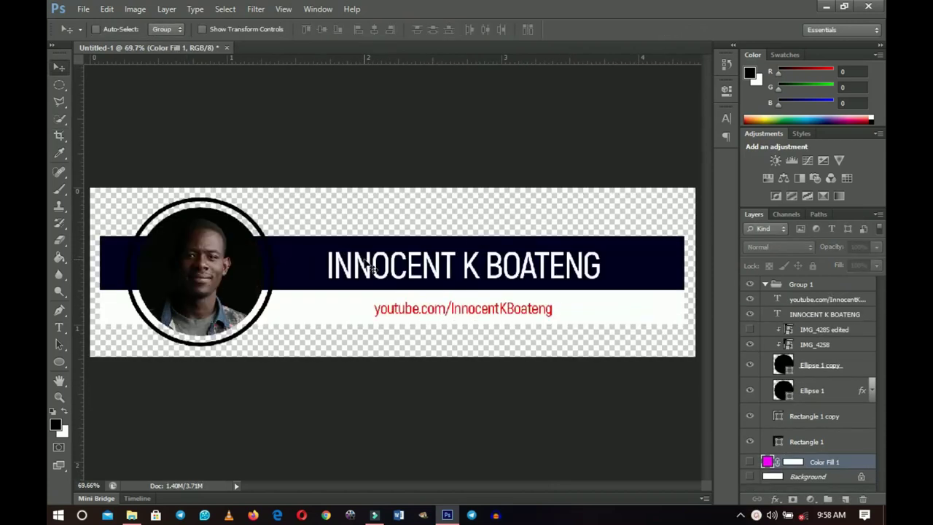
pyautogui.hotkey('ctrl', '-')
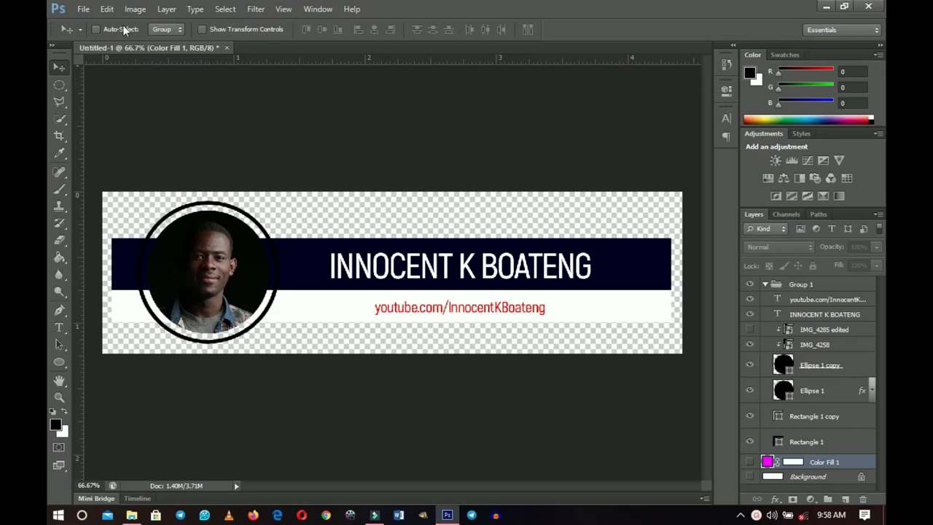
pyautogui.click(83, 9)
pyautogui.click(349, 245)
# Save As a PNG on the Desktop, with the person's first name as the file name.
pyautogui.click(83, 10)
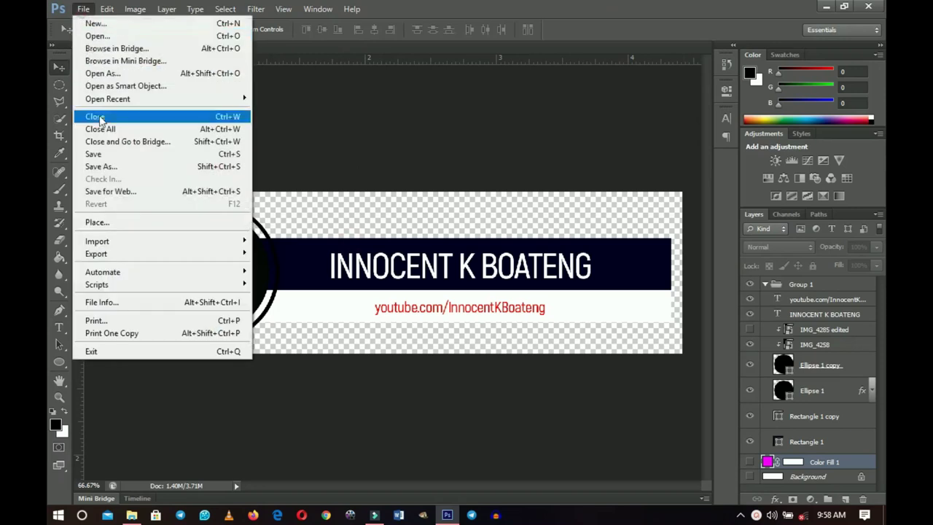
pyautogui.click(113, 171)
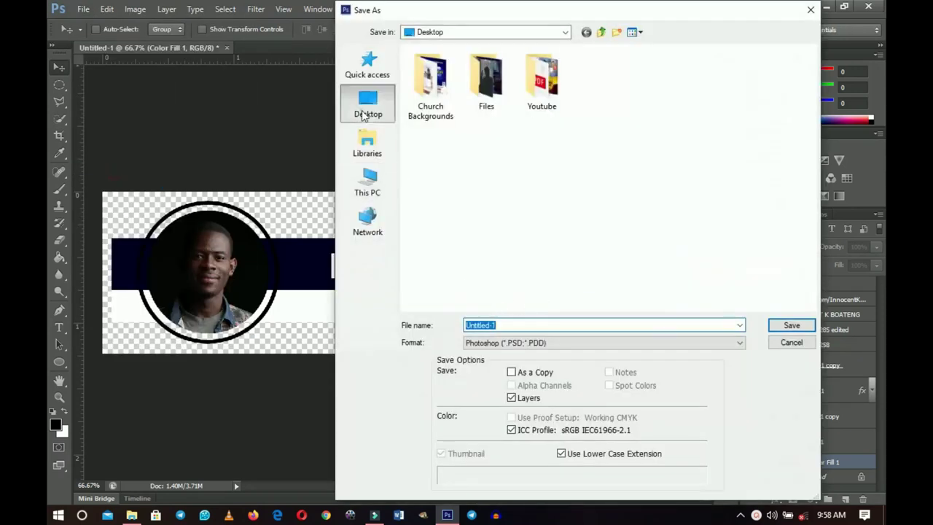
pyautogui.click(367, 106)
pyautogui.click(520, 343)
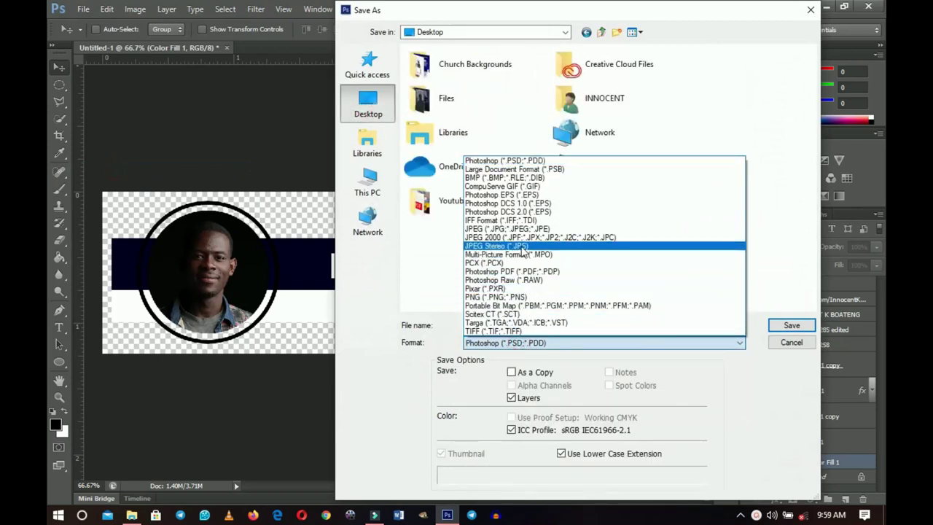
pyautogui.click(528, 296)
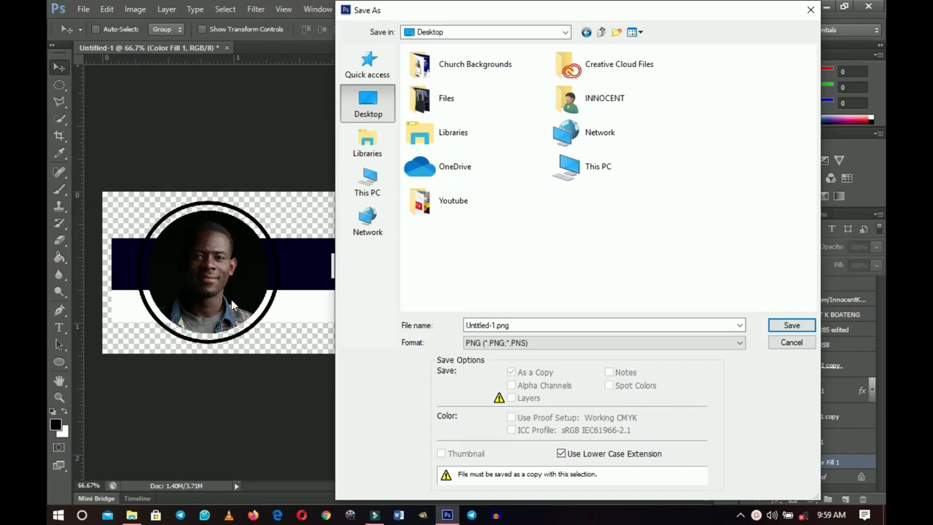
pyautogui.click(560, 320)
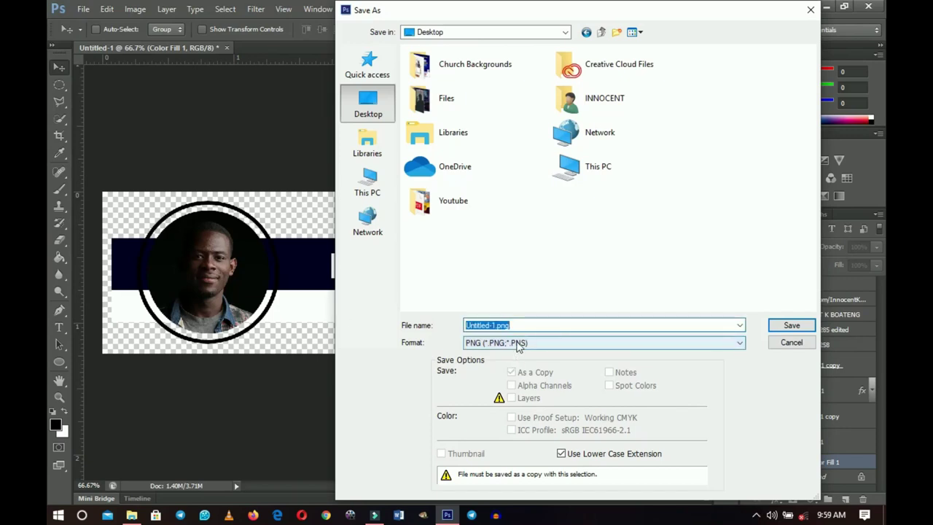
pyautogui.write('Inn')
pyautogui.press('BackSpace')
pyautogui.press('BackSpace')
pyautogui.press('BackSpace')
pyautogui.write('Innocent')
pyautogui.press('Return')
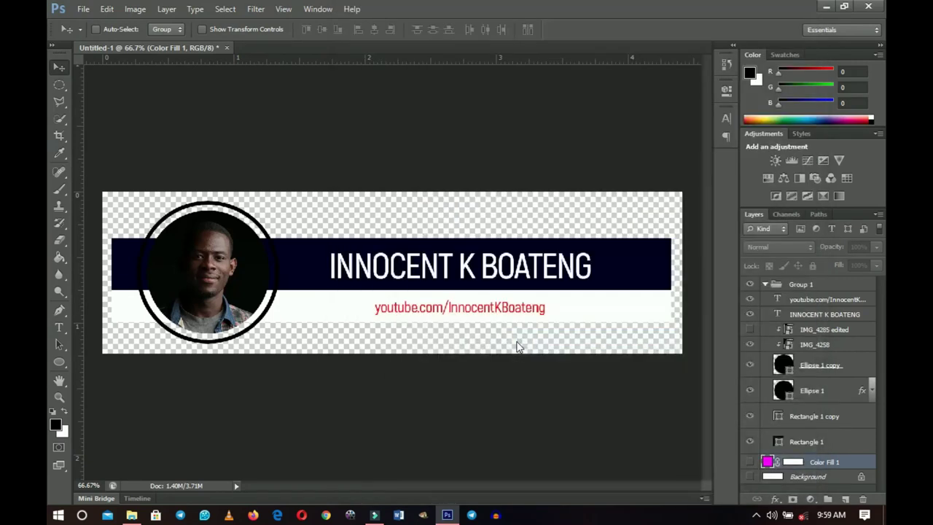
# Confirm the PNG options, switch to Filmora 9 and drag the banner PNG from the desktop into the media library.
pyautogui.press('Return')
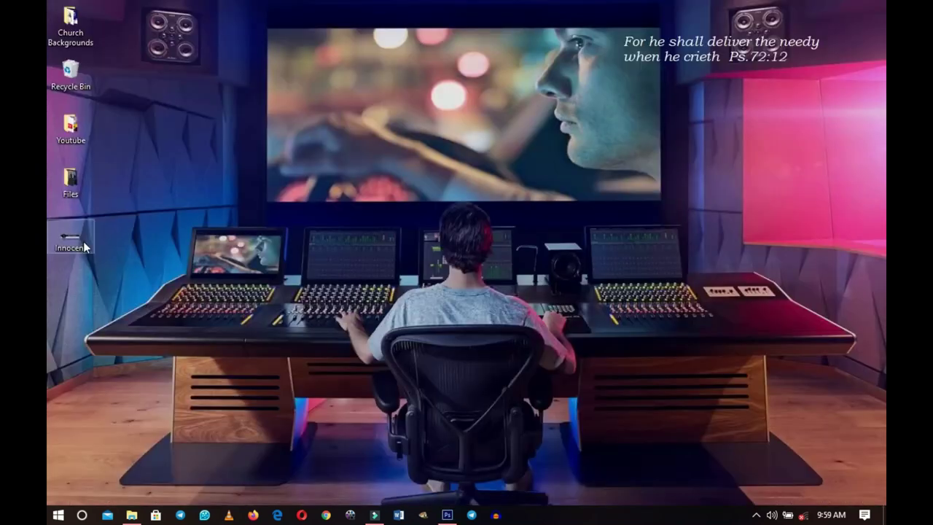
pyautogui.moveTo(77, 254)
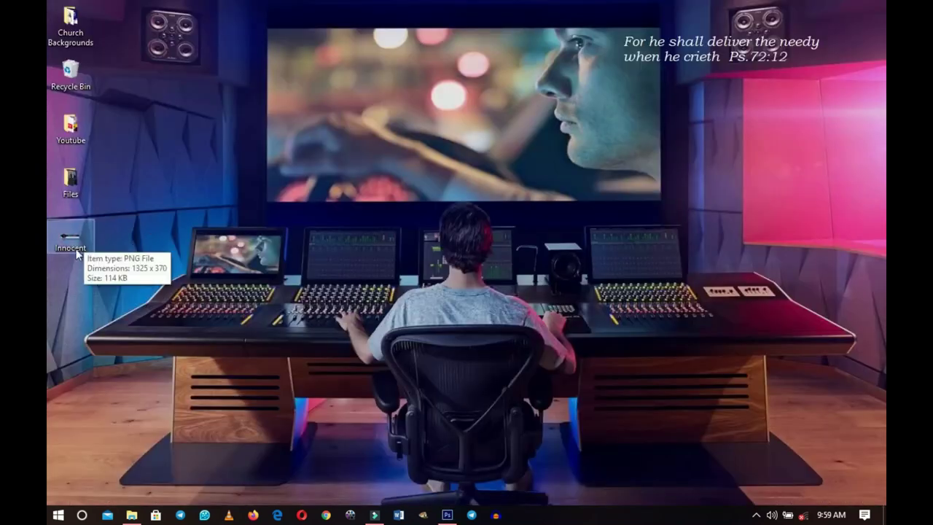
pyautogui.click(375, 514)
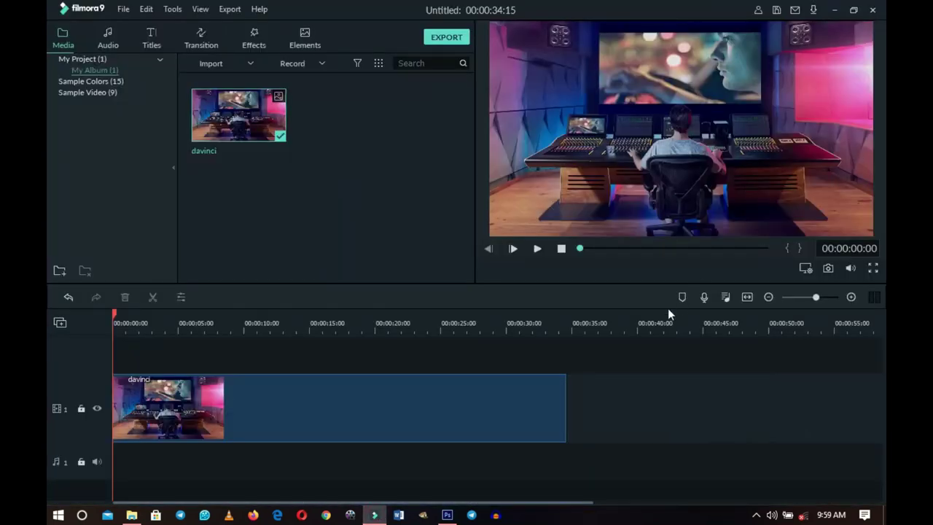
pyautogui.click(834, 10)
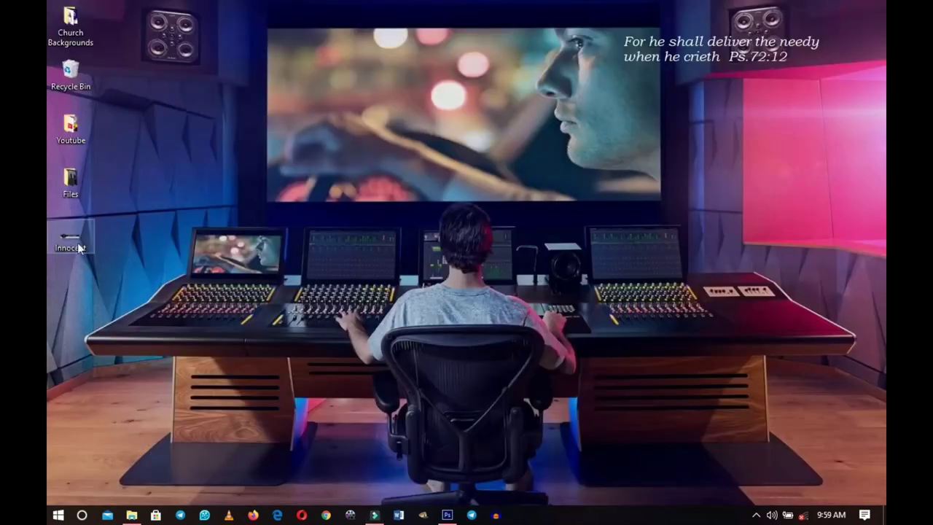
pyautogui.click(374, 514)
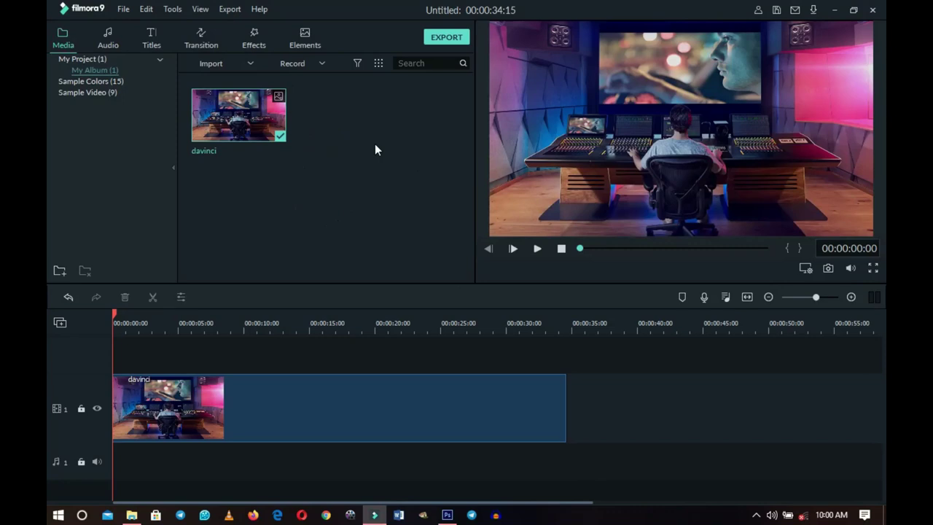
pyautogui.click(834, 10)
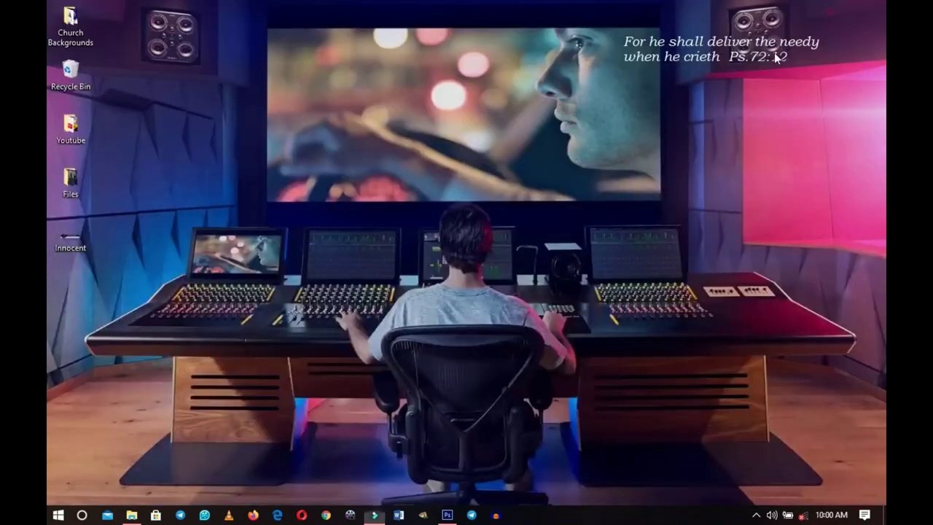
pyautogui.moveTo(70, 239); pyautogui.dragTo(346, 137)
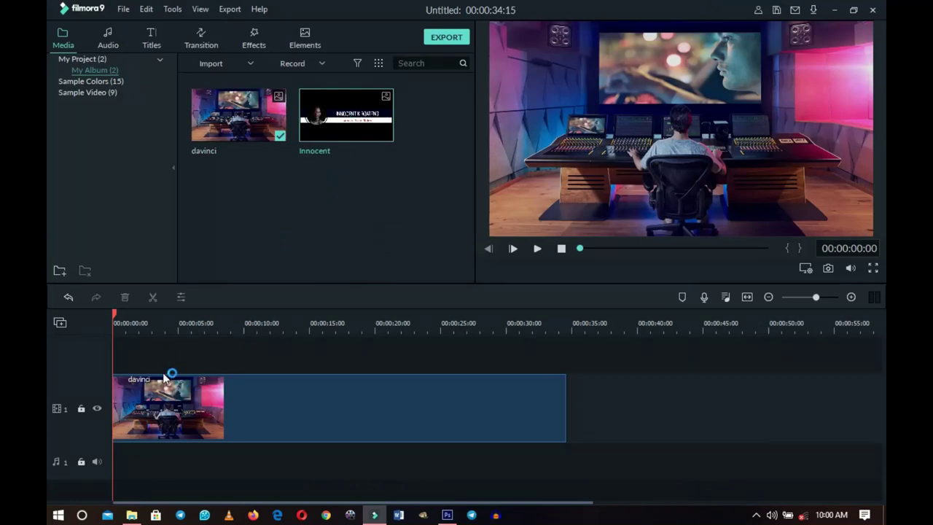
# Select the background clip and play the project preview.
pyautogui.click(247, 413)
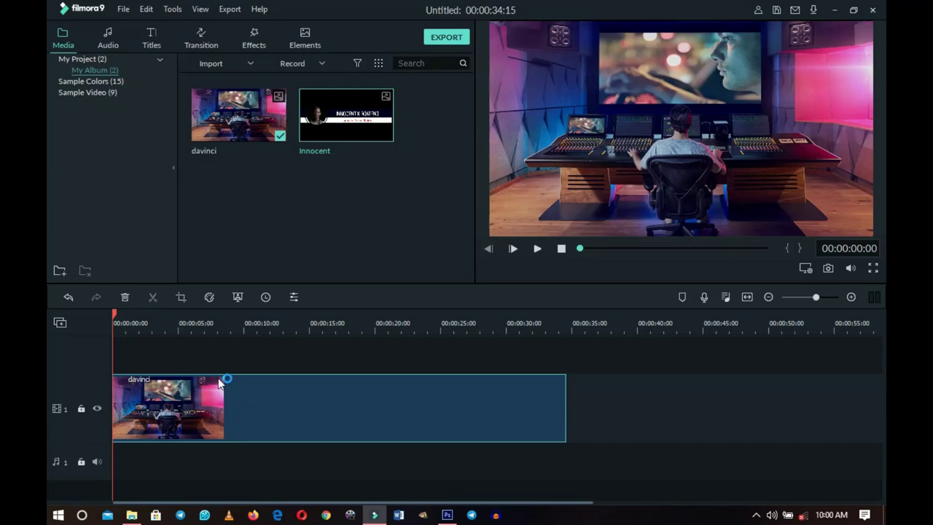
pyautogui.press('space')
pyautogui.click(224, 329)
pyautogui.hotkey('ctrl', '/')
# Place the davinci studio image at the start of the video track and preview it.
pyautogui.moveTo(255, 137); pyautogui.dragTo(92, 389)
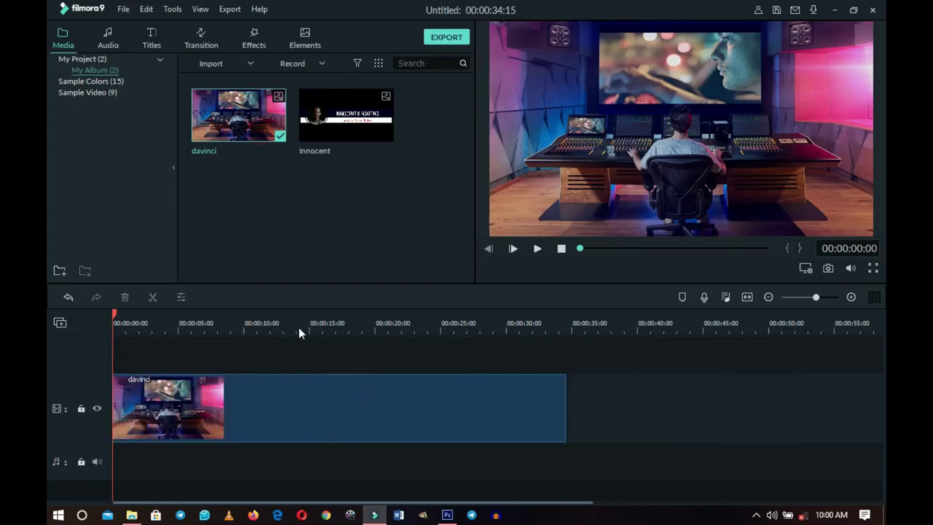
pyautogui.press('space')
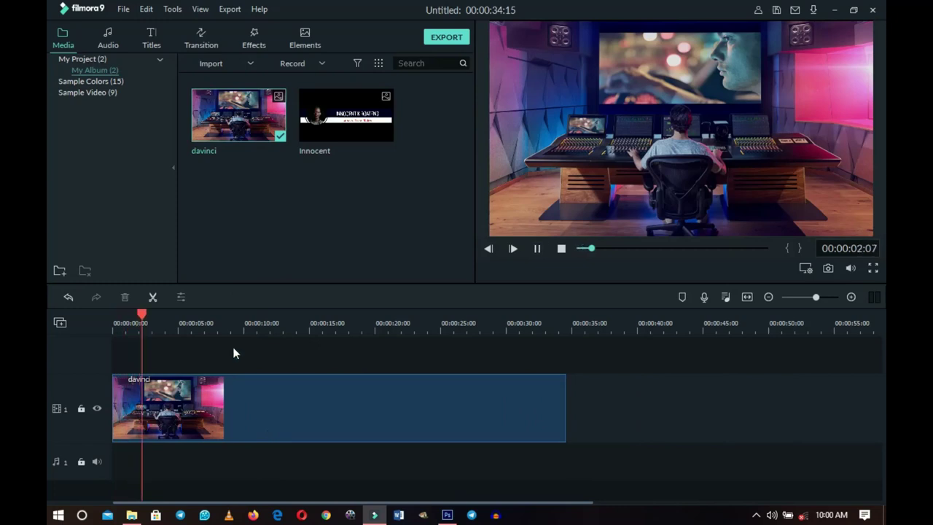
pyautogui.click(223, 323)
pyautogui.press('space')
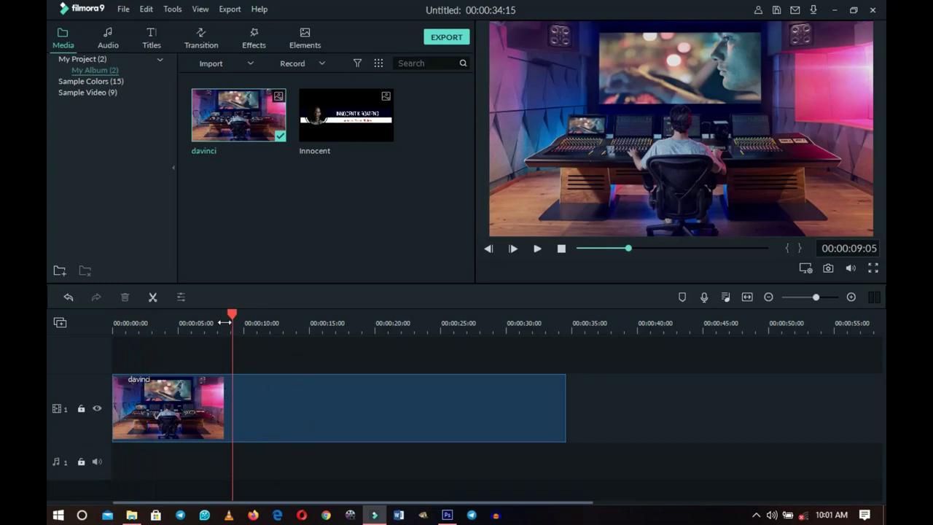
# Select the banner PNG, browse the title templates, then return to the project media.
pyautogui.moveTo(340, 130)
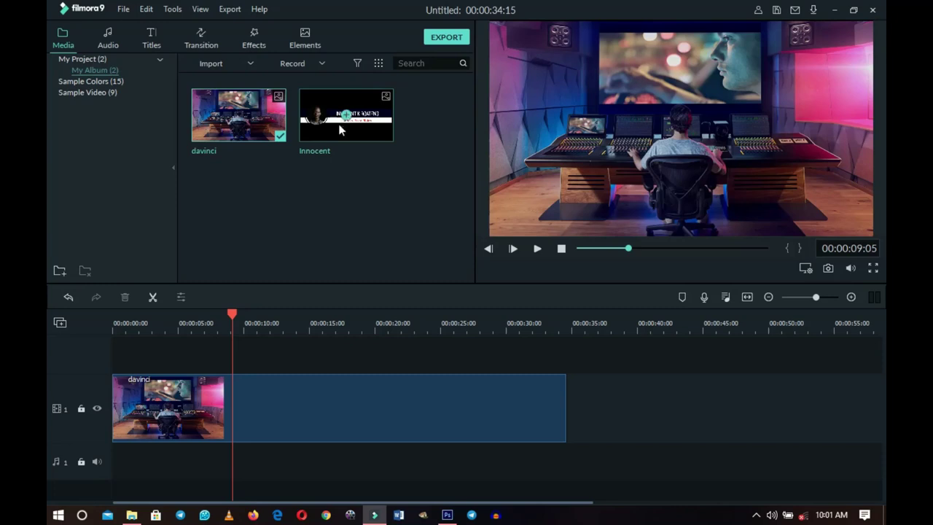
pyautogui.click(379, 122)
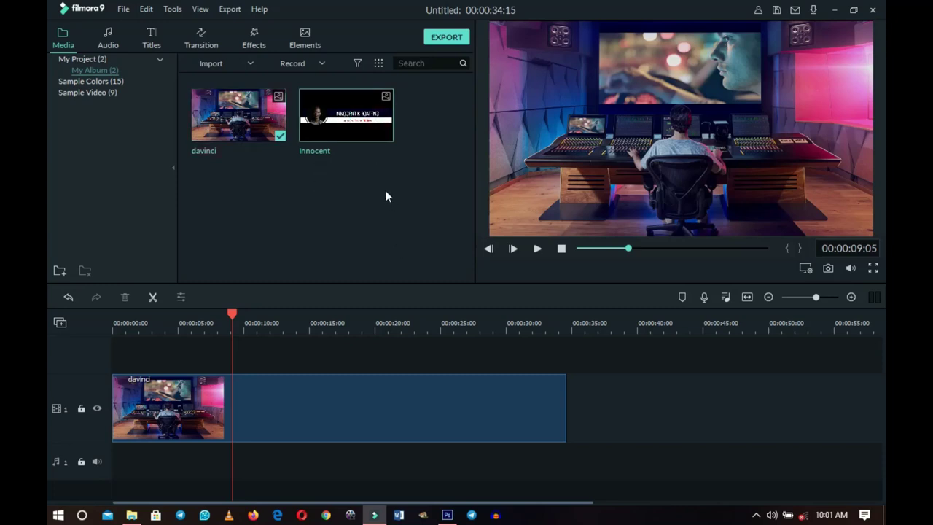
pyautogui.click(155, 42)
pyautogui.scroll(-10, 313, 164)
pyautogui.scroll(-5, 339, 189)
pyautogui.scroll(8, 350, 201)
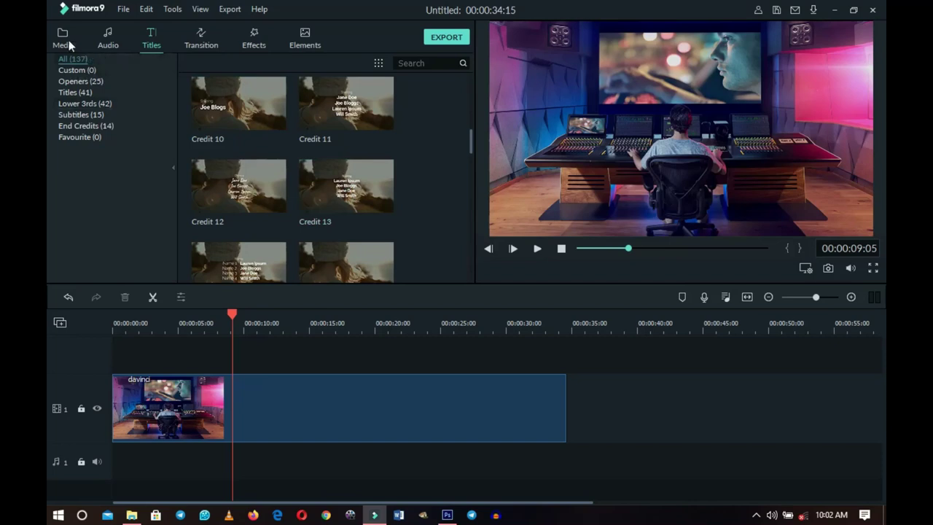
pyautogui.click(68, 40)
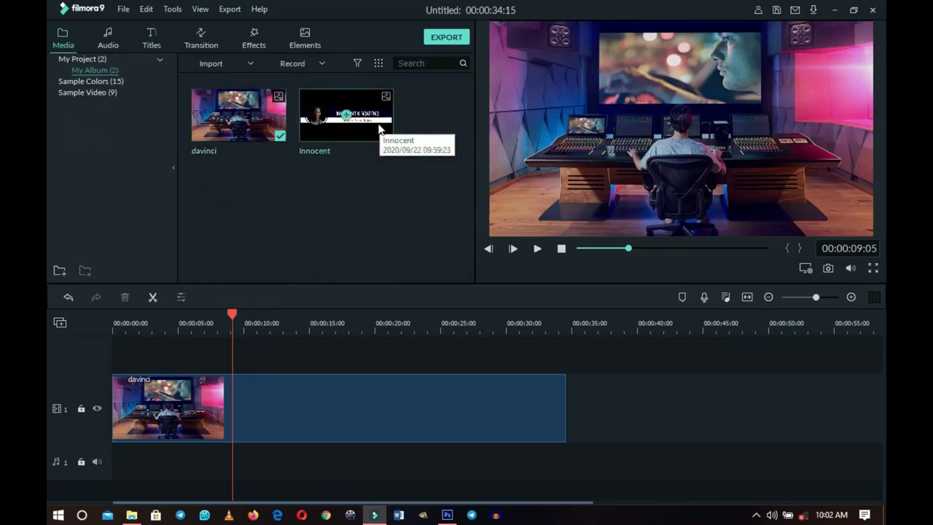
# Put the banner on a second video track, scale it down and move it to the bottom-left.
pyautogui.moveTo(390, 132); pyautogui.dragTo(233, 357)
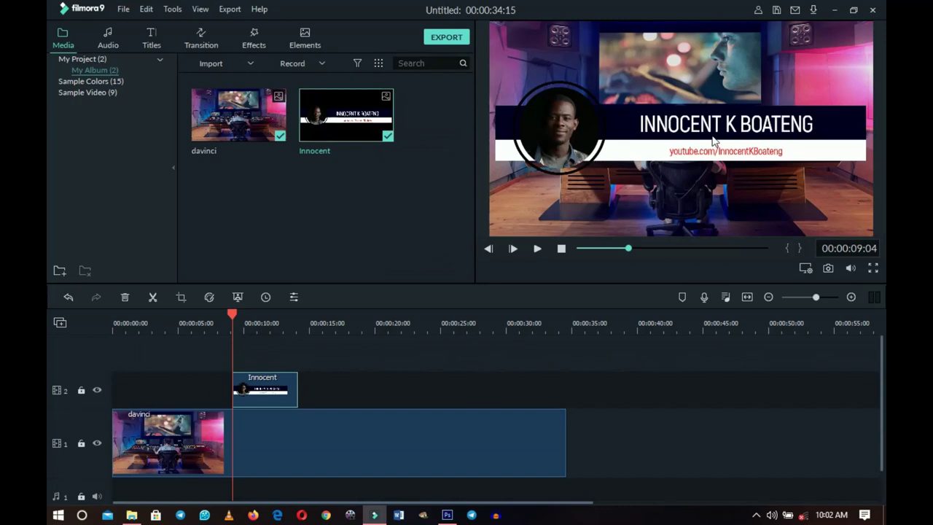
pyautogui.click(653, 145)
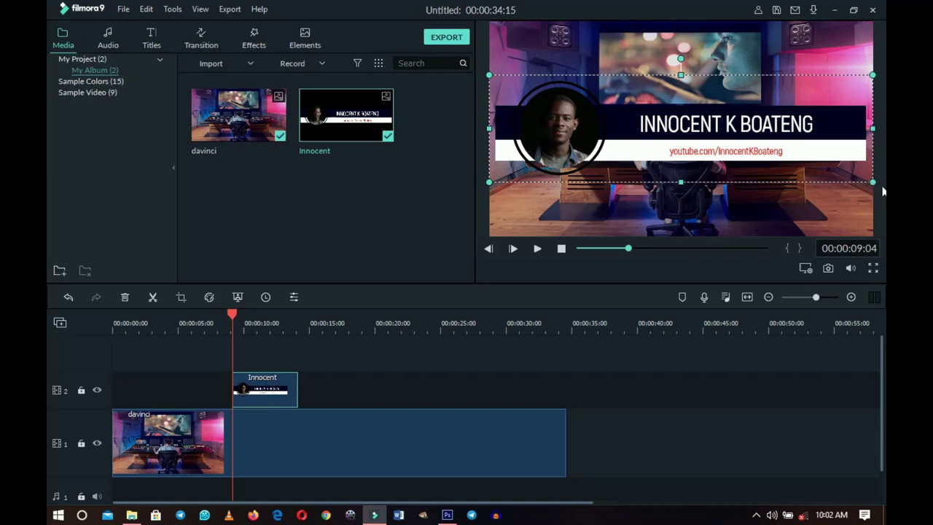
pyautogui.moveTo(866, 175); pyautogui.dragTo(626, 111)
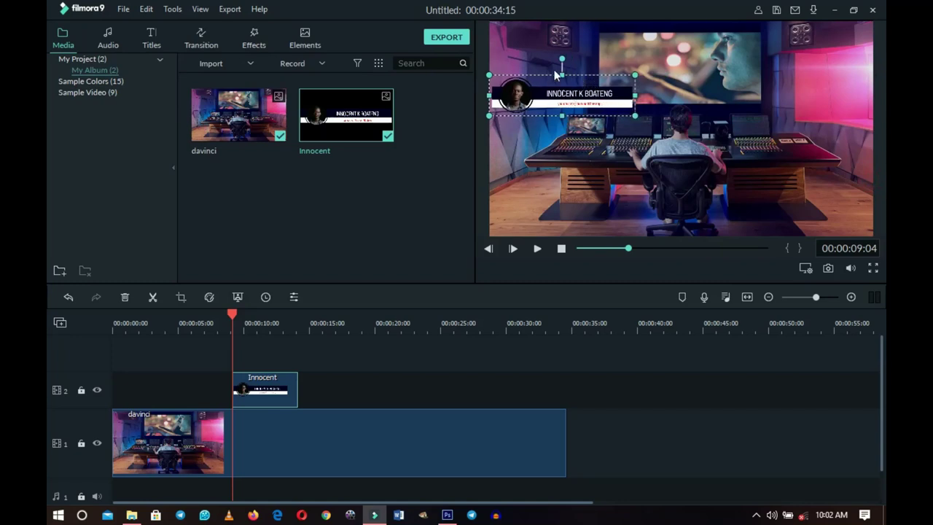
pyautogui.moveTo(554, 73); pyautogui.dragTo(564, 189)
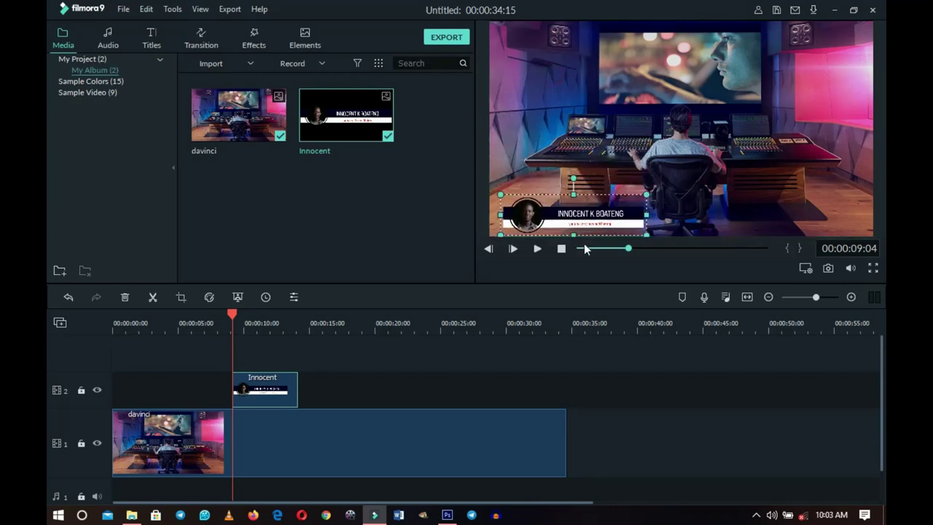
# Set the playhead to 00:00:07:05, just before the banner starts.
pyautogui.click(215, 329)
pyautogui.click(185, 331)
pyautogui.click(207, 332)
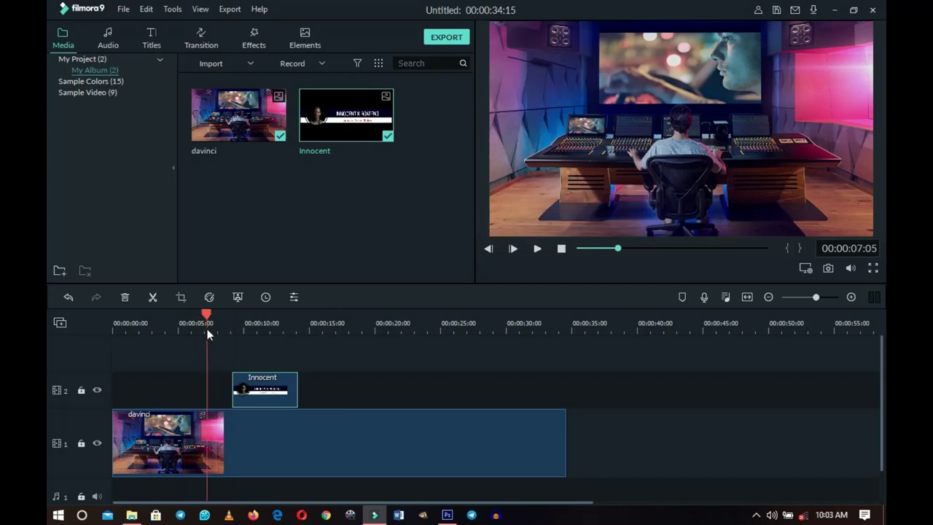
pyautogui.press('space')
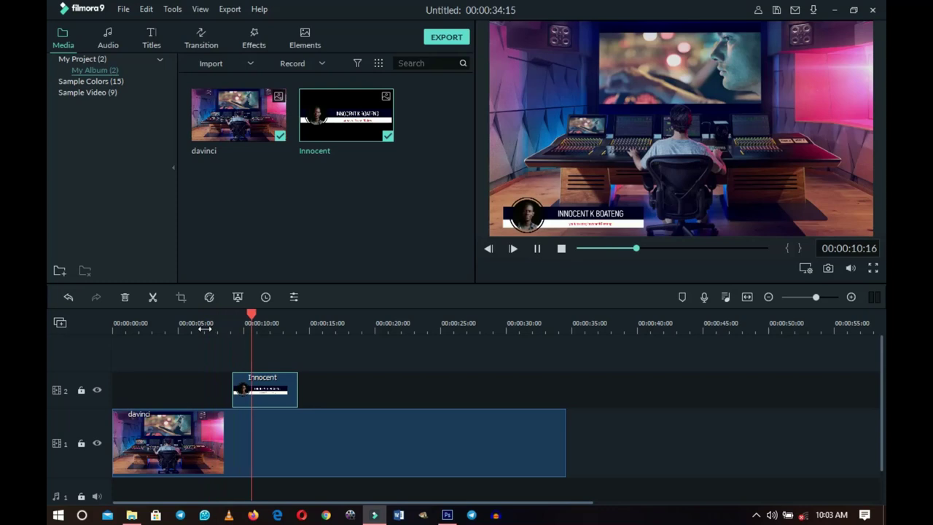
pyautogui.press('space')
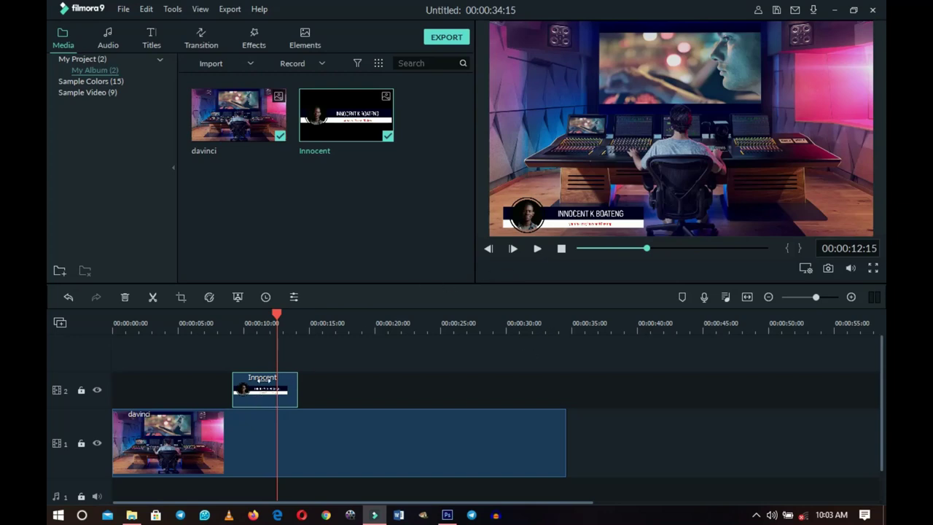
pyautogui.click(222, 323)
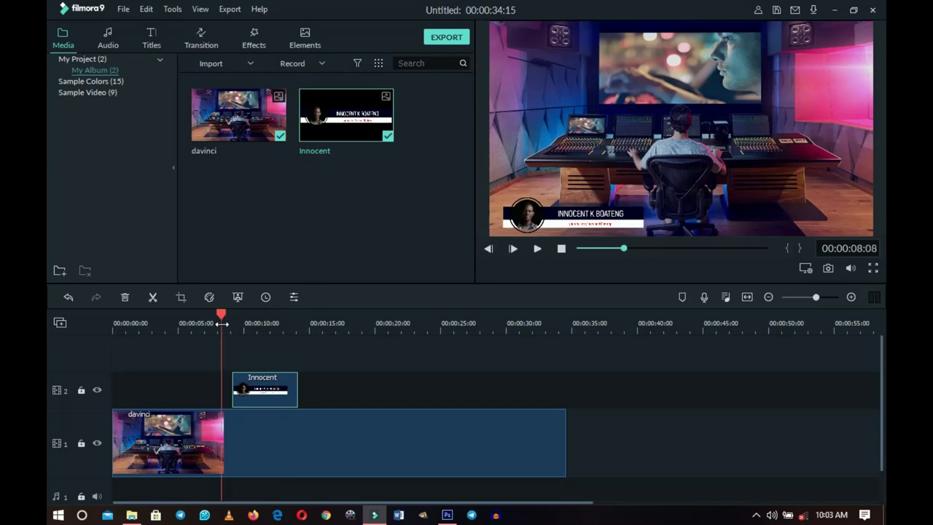
pyautogui.press('space')
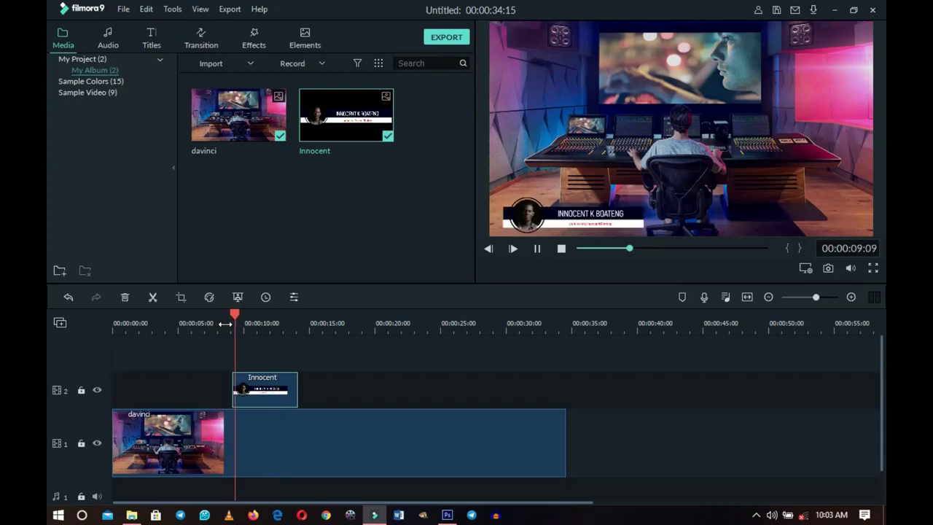
pyautogui.press('space')
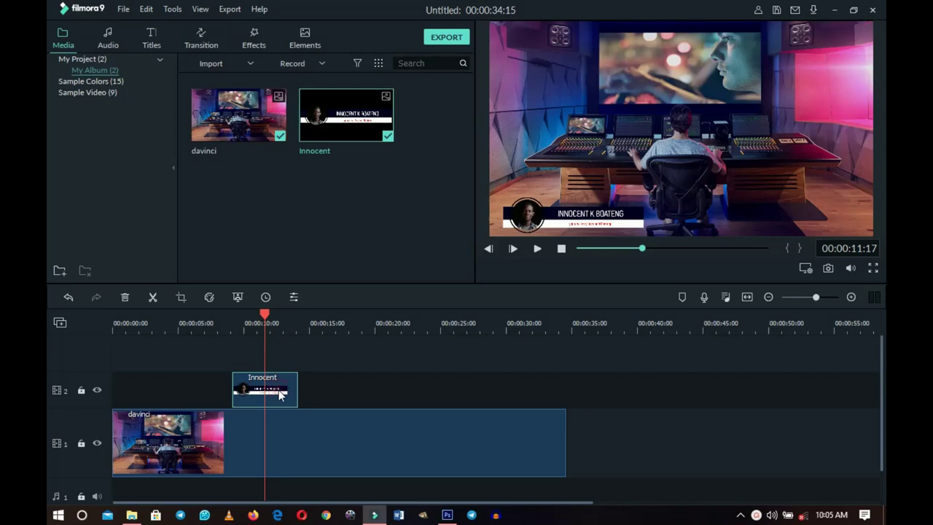
# Apply the Boom! motion preset to the banner clip.
pyautogui.doubleClick(280, 394)
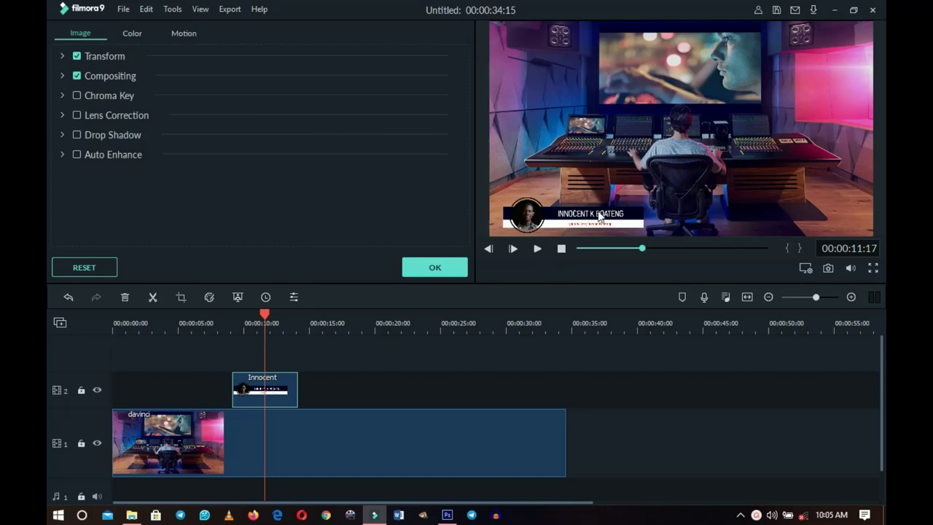
pyautogui.click(185, 33)
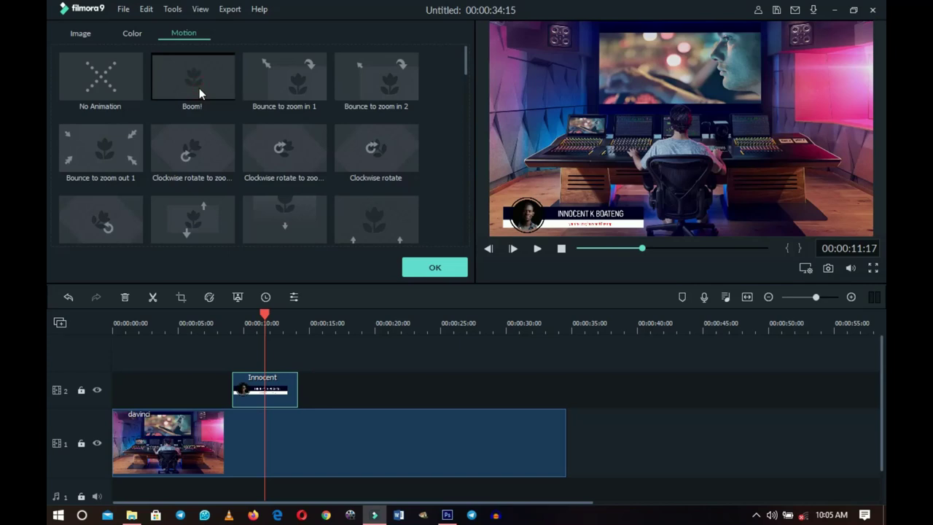
pyautogui.doubleClick(199, 87)
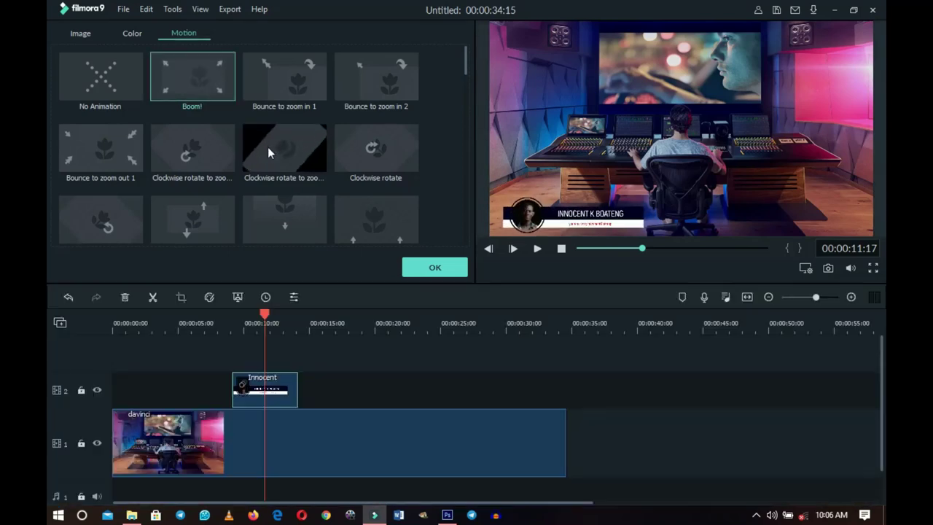
pyautogui.click(434, 268)
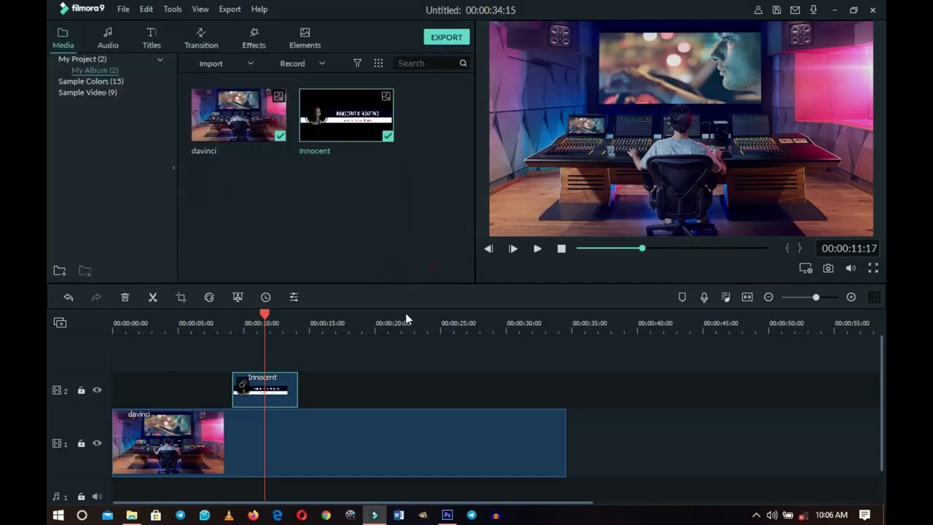
# Preview the Boom! entrance by playing from 00:00:08:07.
pyautogui.click(225, 323)
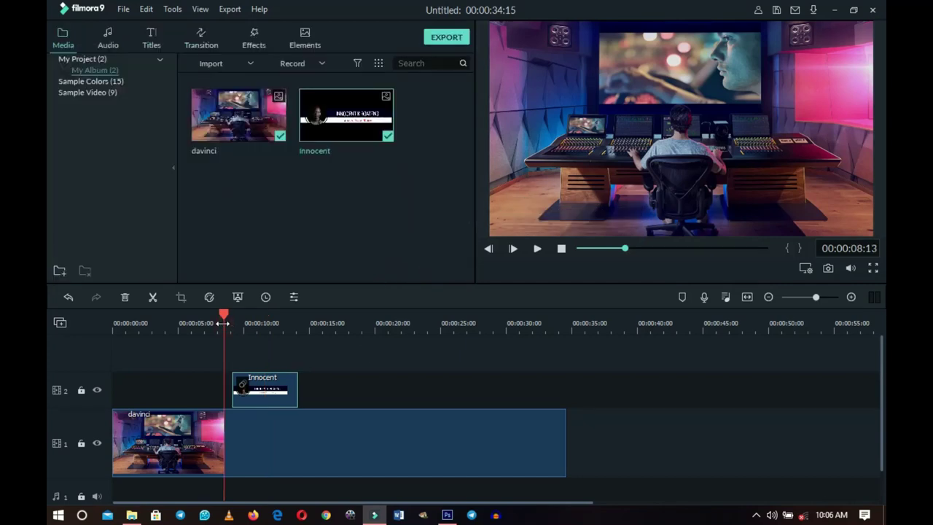
pyautogui.click(221, 328)
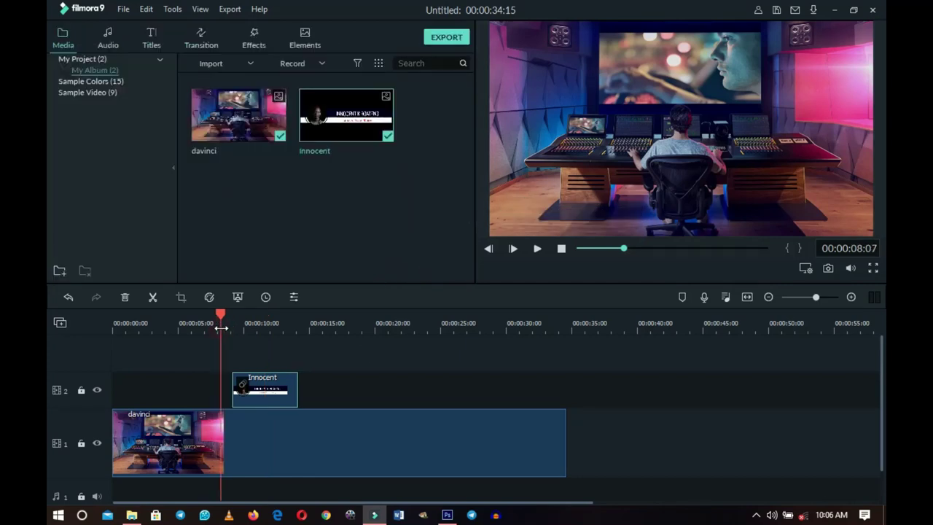
pyautogui.press('space')
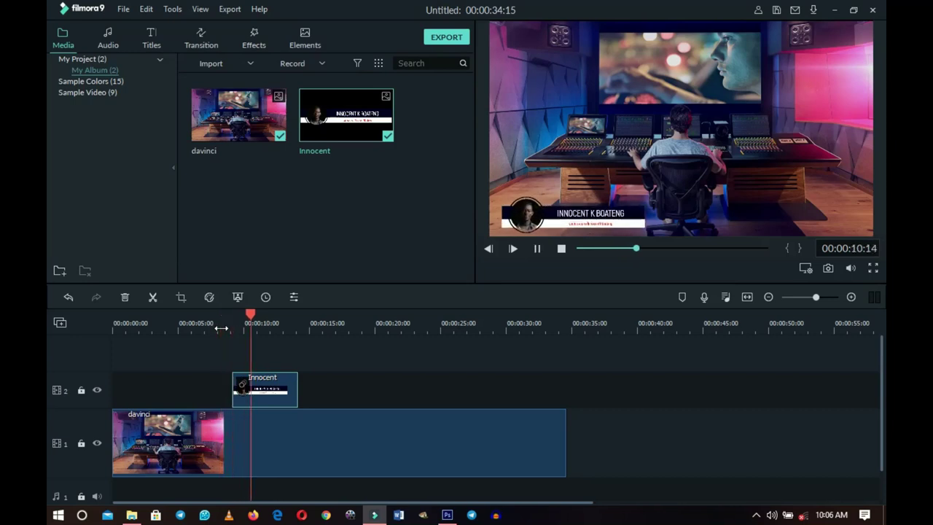
pyautogui.press('space')
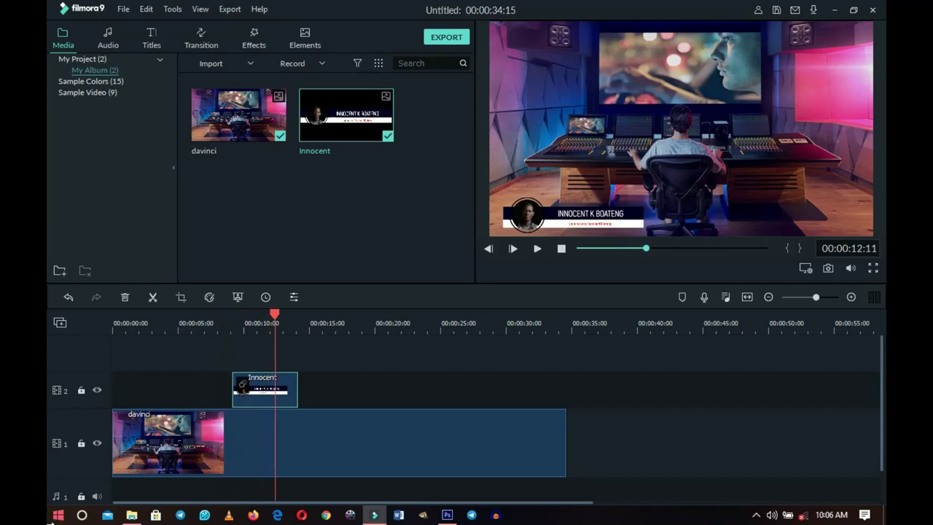
# Replace Boom! with a different motion preset on the banner clip, then return to Photoshop's banner document.
pyautogui.doubleClick(263, 387)
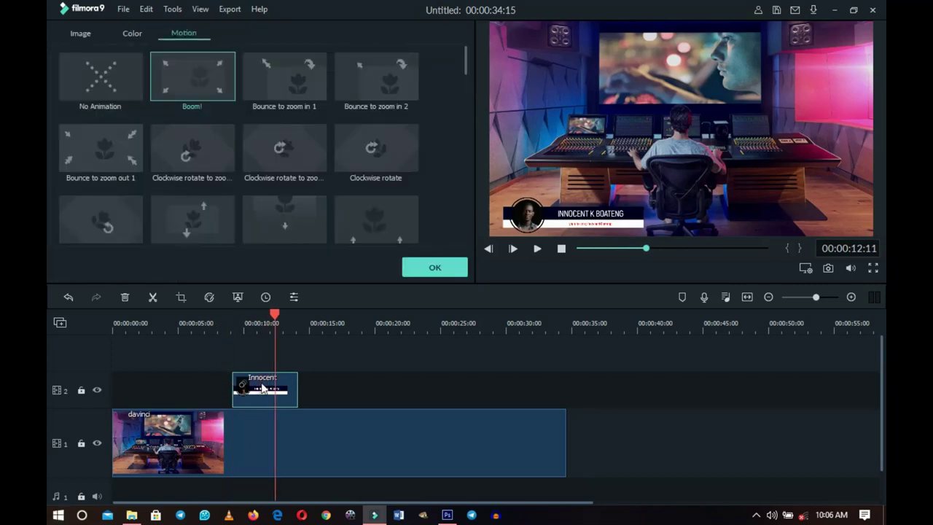
pyautogui.scroll(-3, 324, 131)
pyautogui.scroll(3, 327, 152)
pyautogui.scroll(-3, 321, 156)
pyautogui.scroll(3, 321, 156)
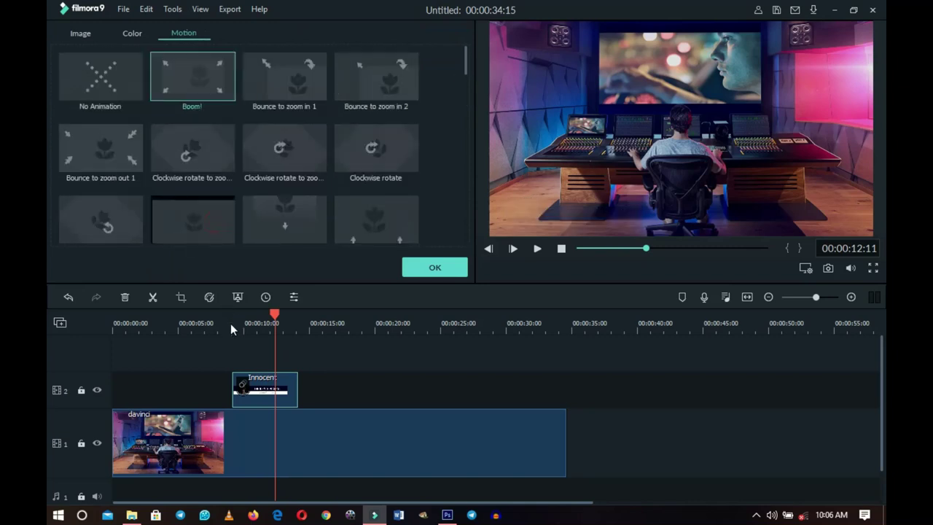
pyautogui.click(225, 236)
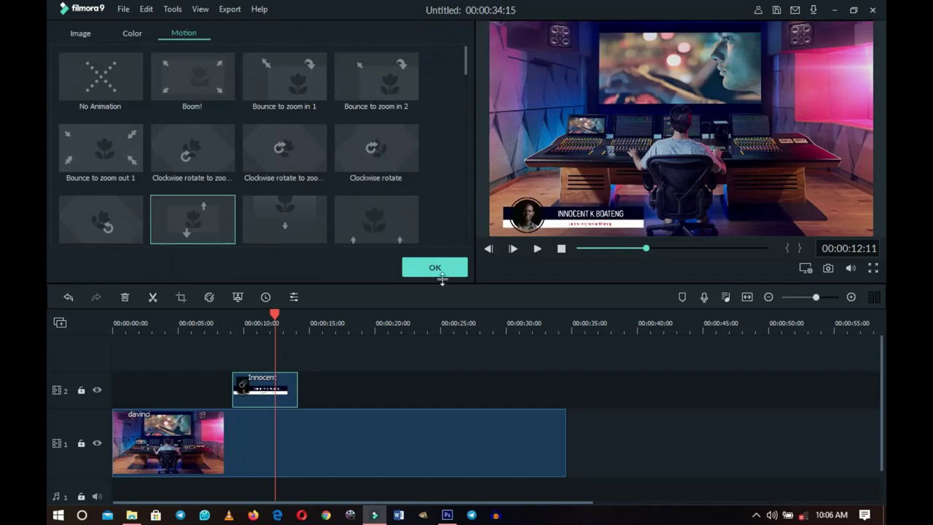
pyautogui.click(437, 271)
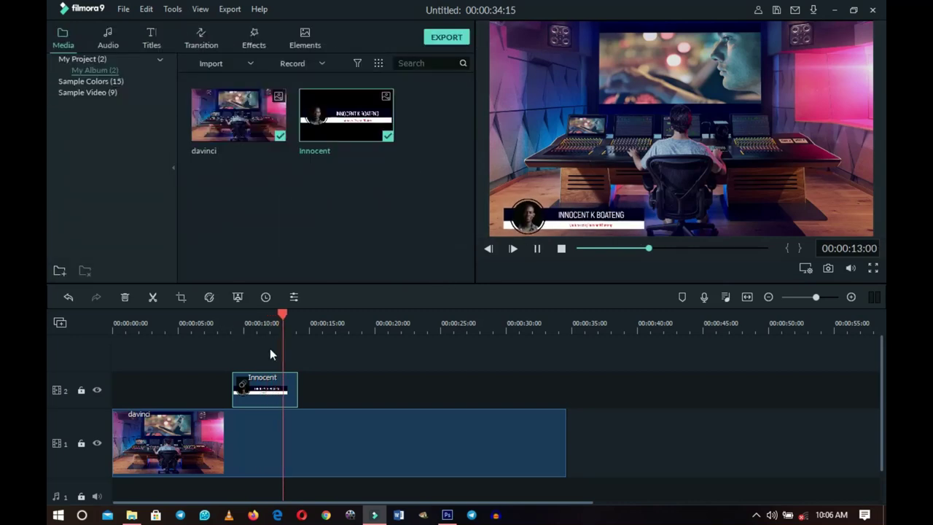
pyautogui.click(226, 323)
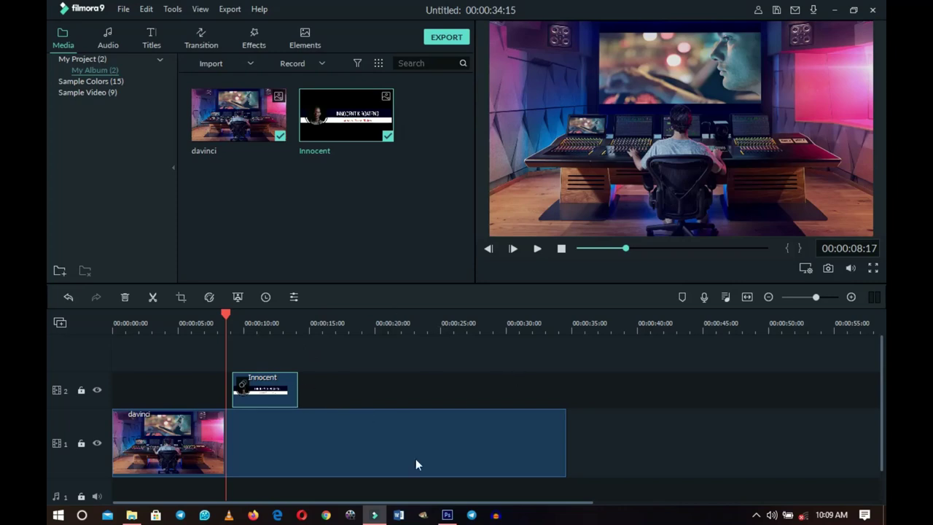
pyautogui.click(448, 516)
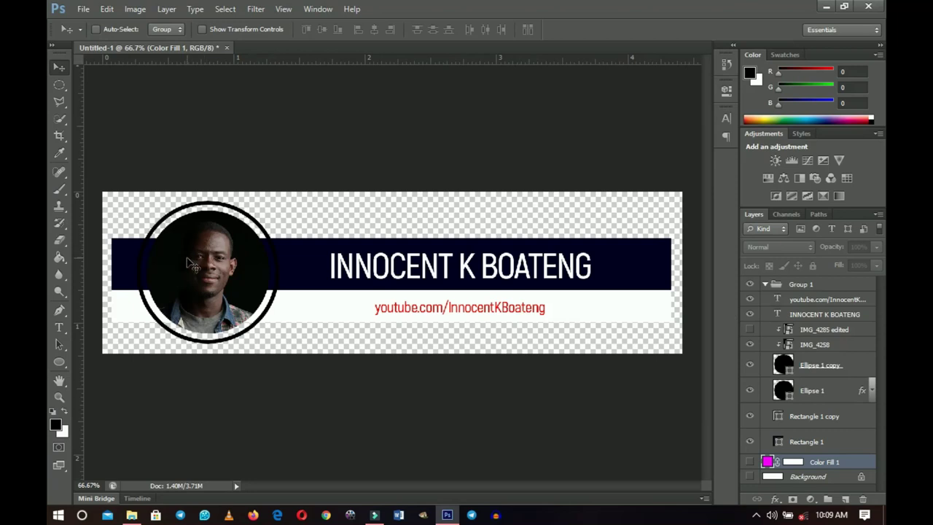
# Select the IMG_4258 portrait layer and hide it to empty the circle.
pyautogui.rightClick(207, 275)
pyautogui.click(245, 290)
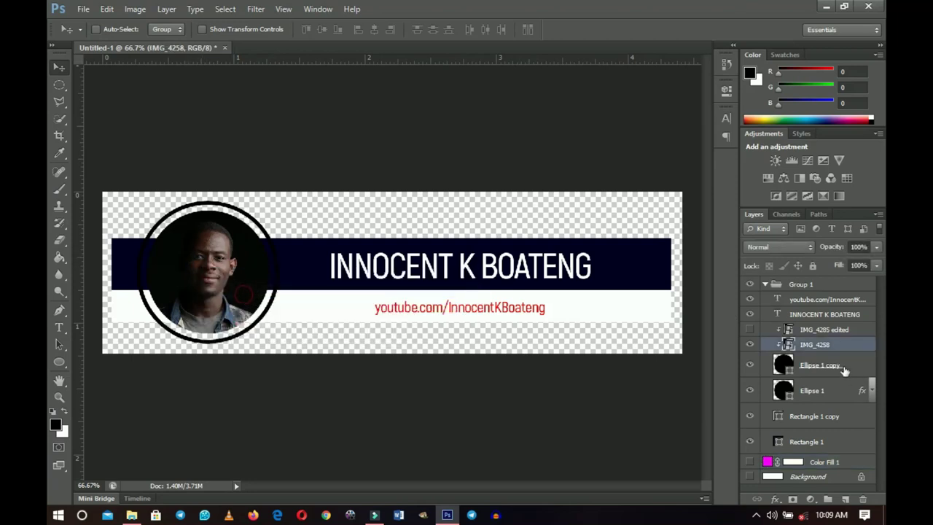
pyautogui.click(750, 346)
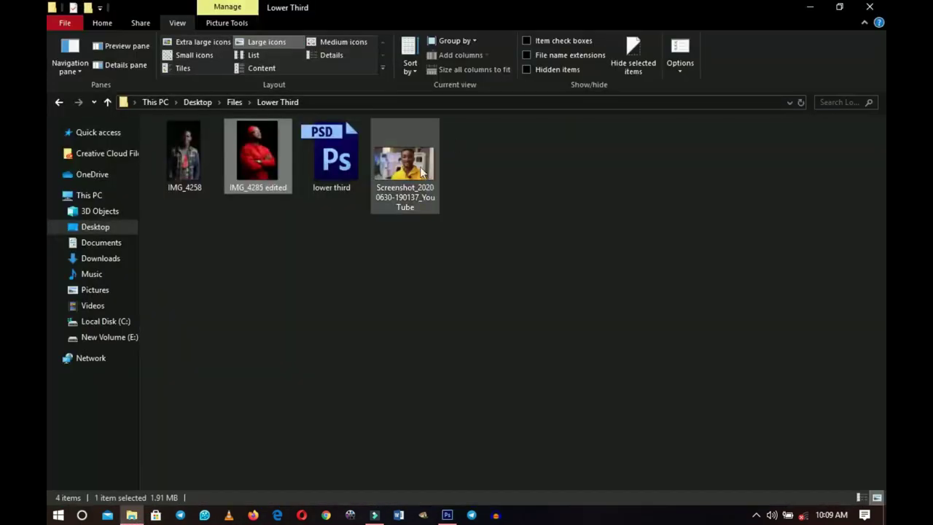
# Drag the YouTube screenshot from the Lower Third folder into Photoshop and place it over the left circle.
pyautogui.click(405, 193)
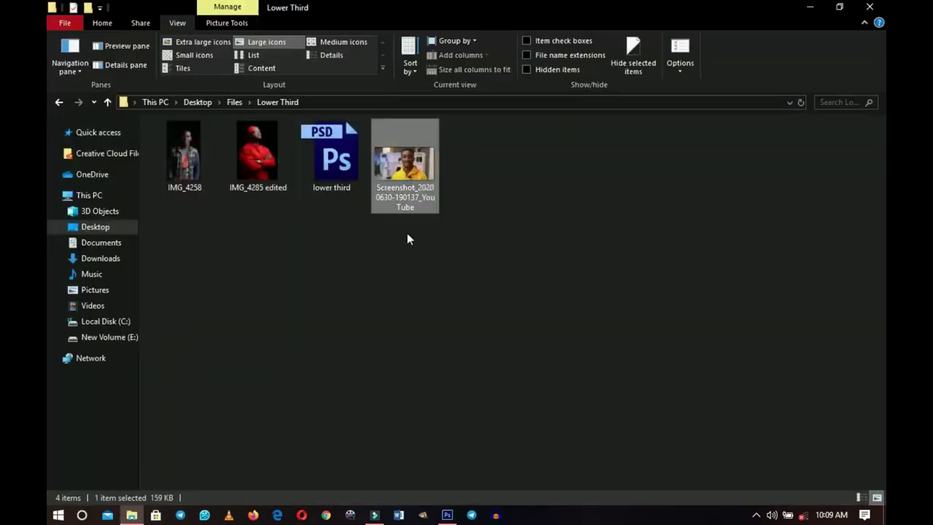
pyautogui.moveTo(408, 179); pyautogui.dragTo(406, 302)
pyautogui.moveTo(493, 233); pyautogui.dragTo(255, 242)
pyautogui.press('Return')
# Clip the screenshot to the circle, centre the face and scale it down to fit.
pyautogui.rightClick(819, 349)
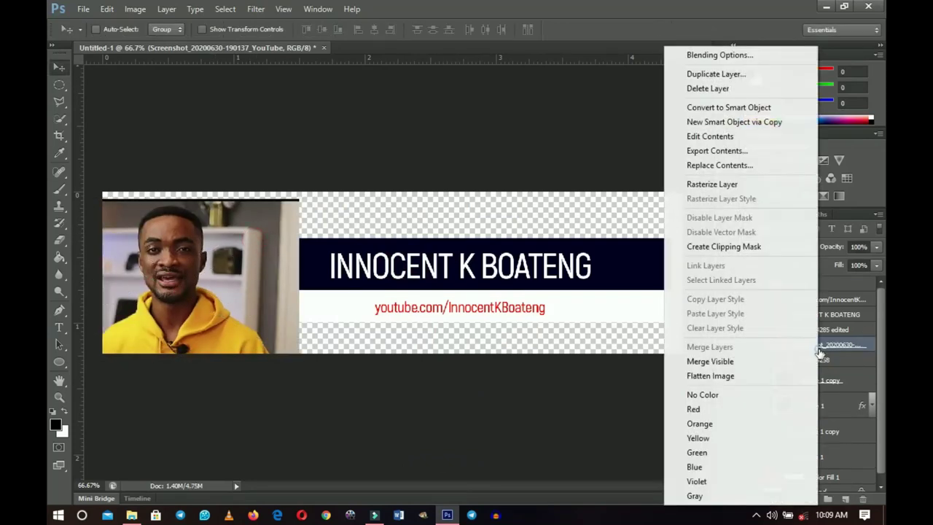
pyautogui.click(729, 247)
pyautogui.moveTo(243, 294); pyautogui.dragTo(261, 277)
pyautogui.hotkey('ctrl', 't')
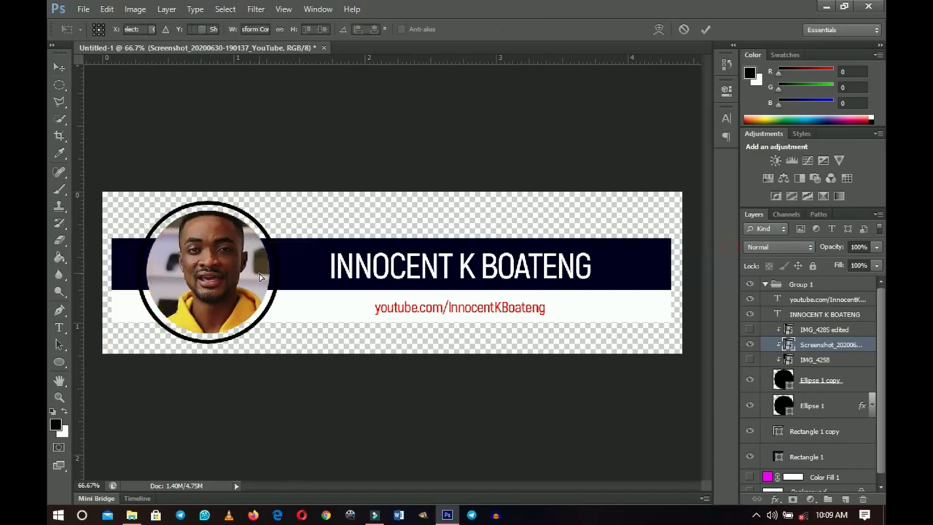
pyautogui.moveTo(339, 188); pyautogui.dragTo(311, 216)
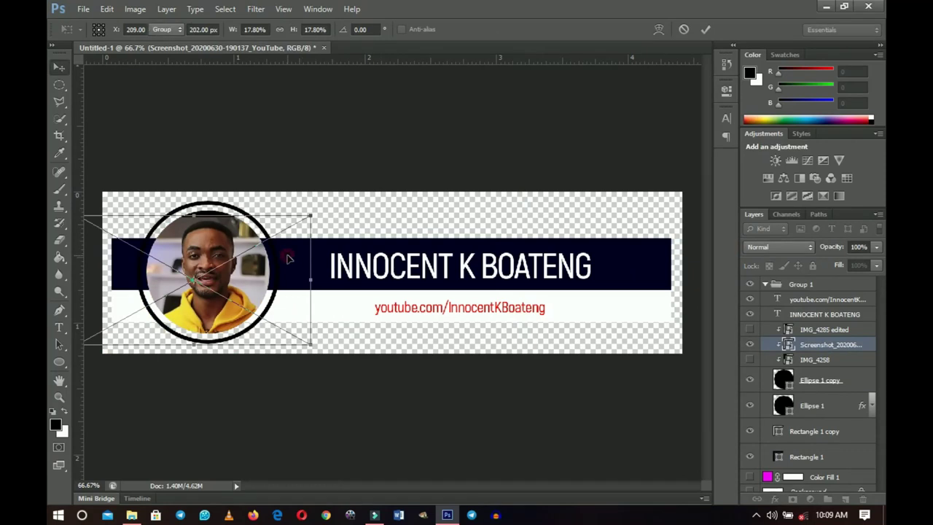
pyautogui.press('Return')
pyautogui.click(829, 421)
# Recolour the navy banner rectangle to a deep orange sampled from the yellow hoodie.
pyautogui.click(819, 450)
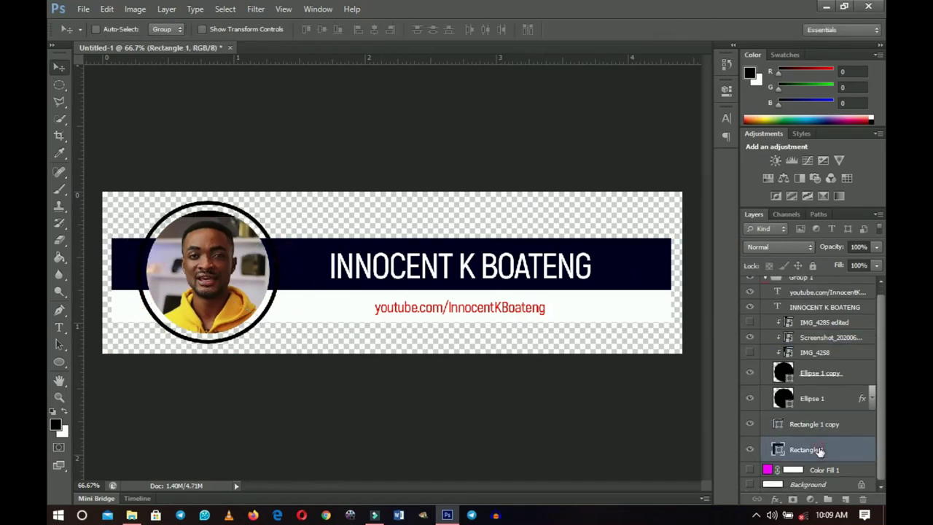
pyautogui.doubleClick(778, 450)
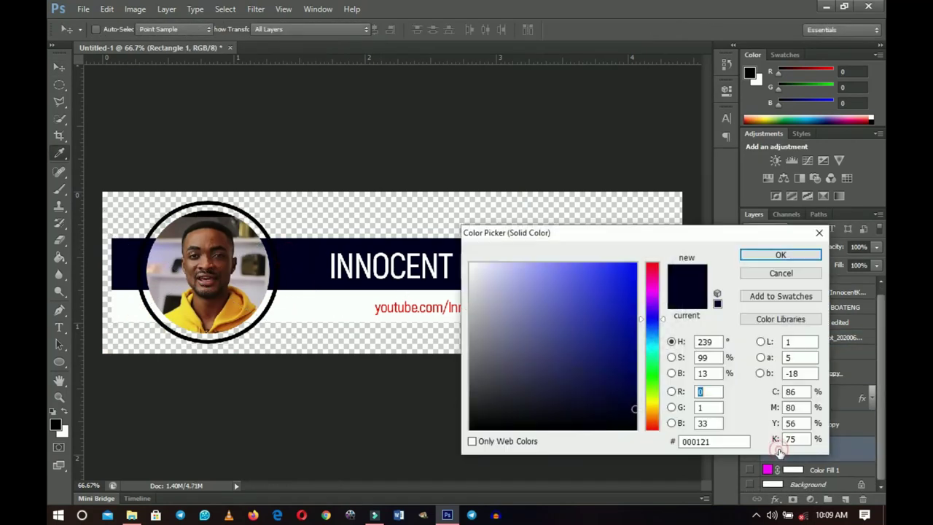
pyautogui.click(227, 315)
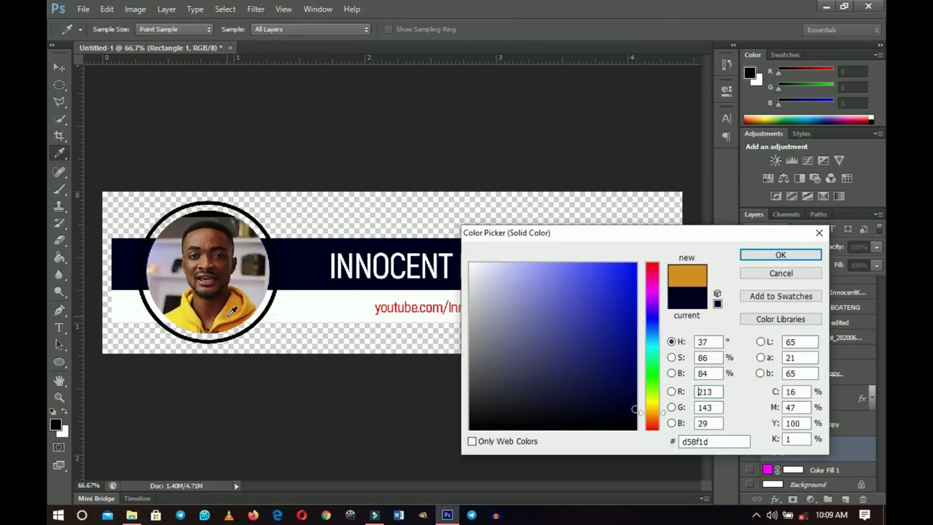
pyautogui.click(178, 307)
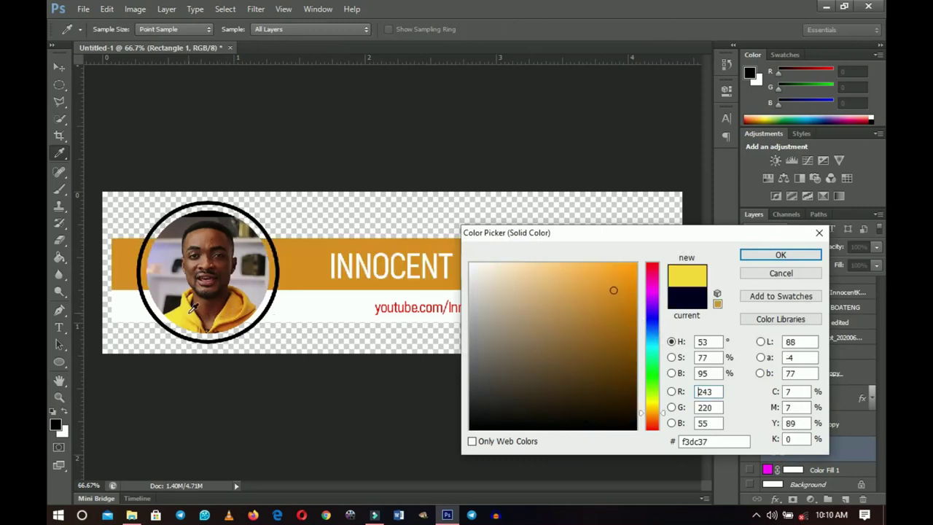
pyautogui.click(239, 308)
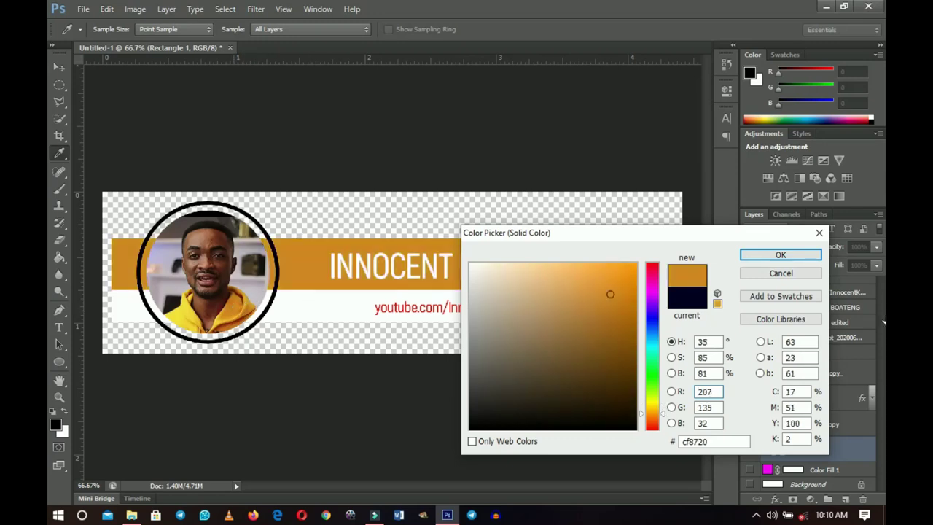
pyautogui.click(802, 255)
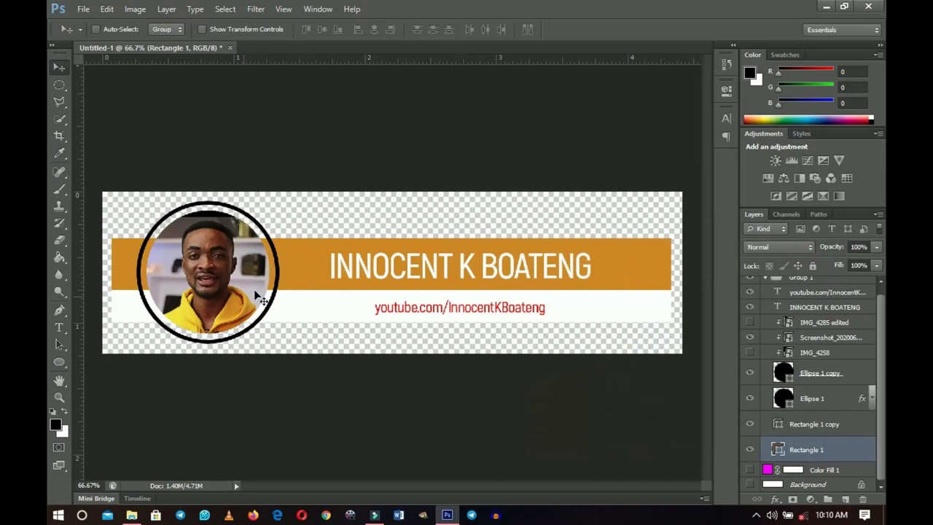
# Change the Ellipse 1 ring's stroke colour to the banner's orange (cf8720).
pyautogui.click(860, 400)
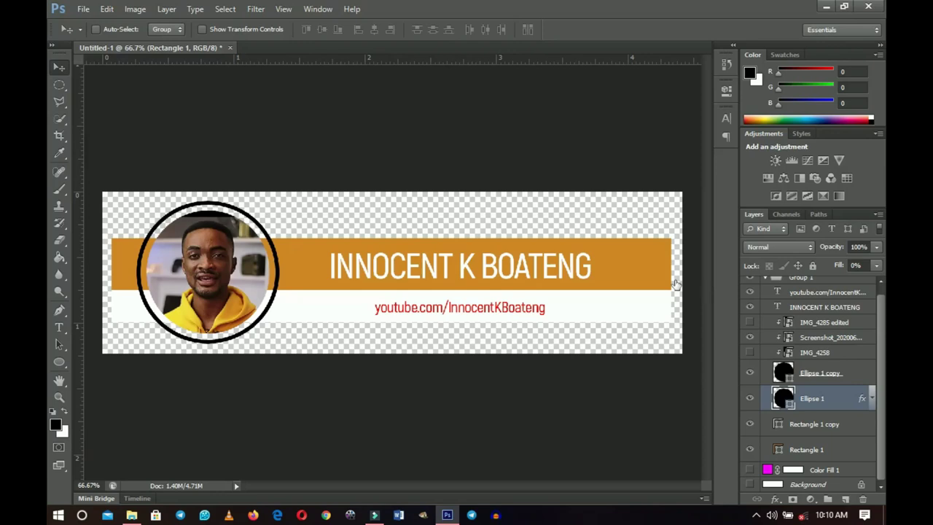
pyautogui.doubleClick(838, 398)
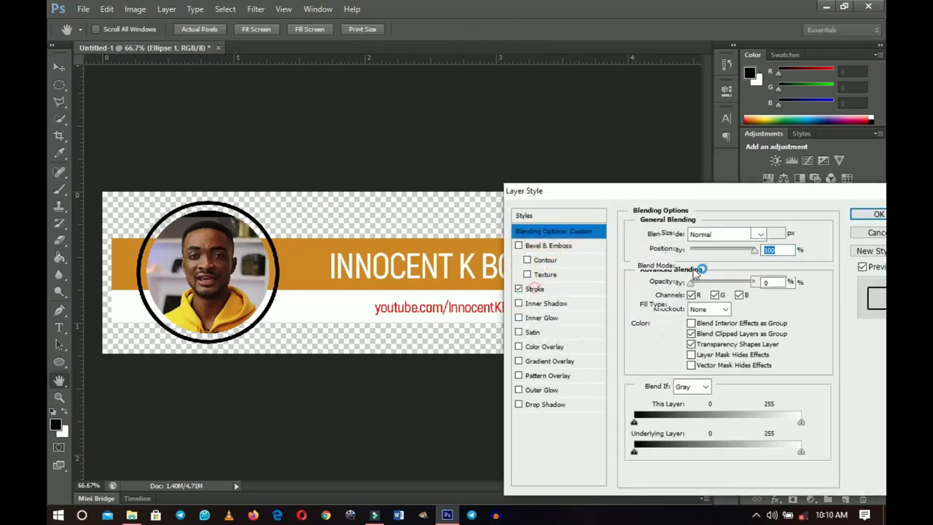
pyautogui.click(536, 290)
pyautogui.click(666, 323)
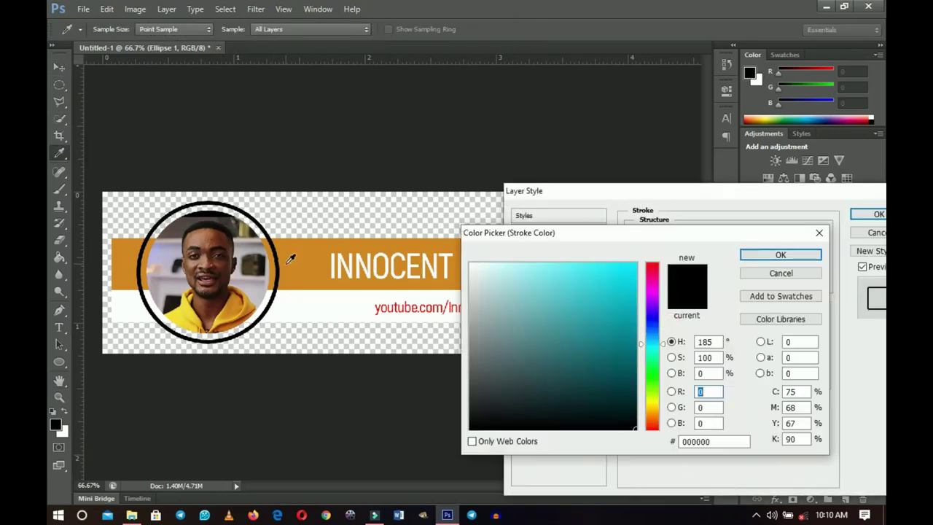
pyautogui.click(300, 261)
pyautogui.click(778, 254)
pyautogui.click(879, 213)
pyautogui.press('t')
pyautogui.click(440, 270)
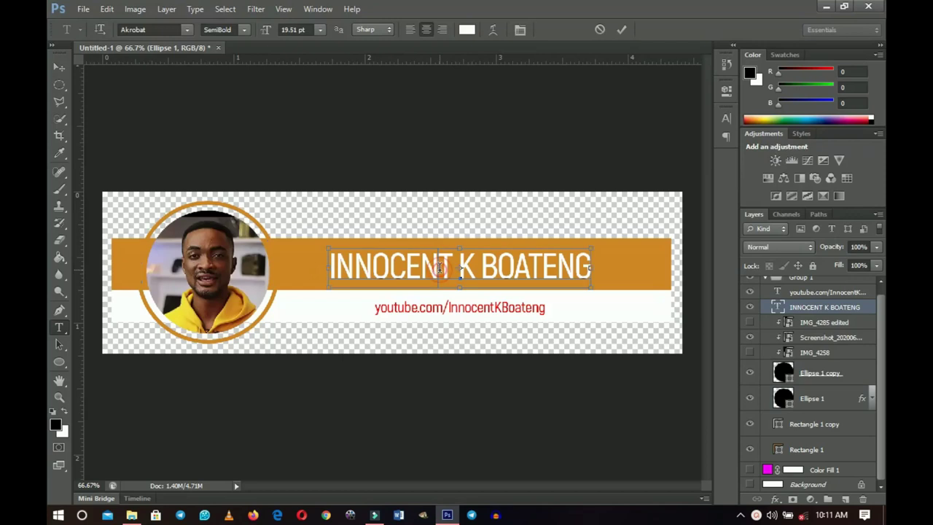
# Replace the banner's name text with the new person's name, correcting a mistype, and commit it.
pyautogui.hotkey('ctrl', 'a')
pyautogui.write('rick')
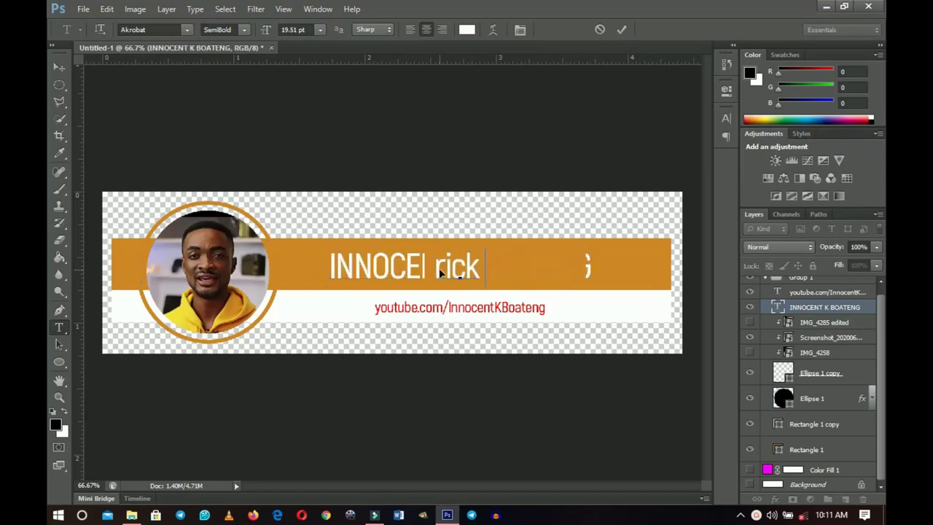
pyautogui.write(' aRICK')
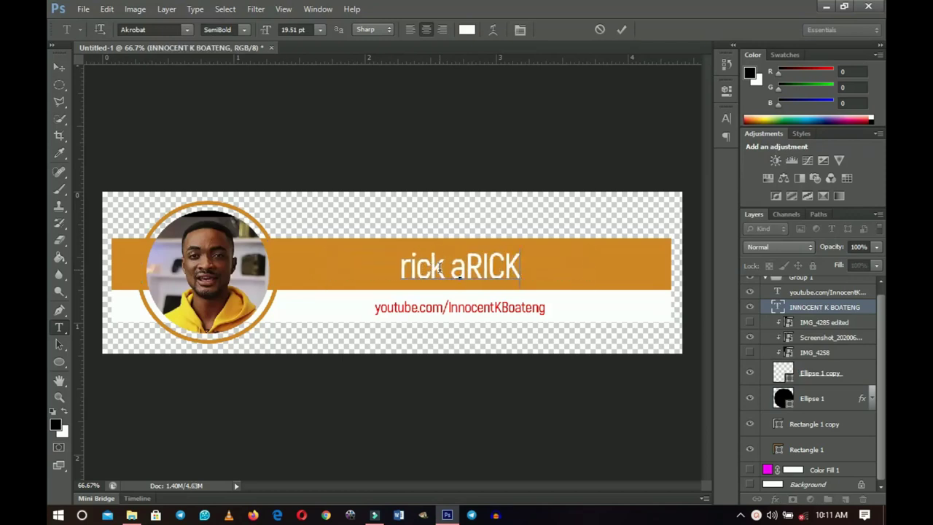
pyautogui.hotkey('ctrl', 'a')
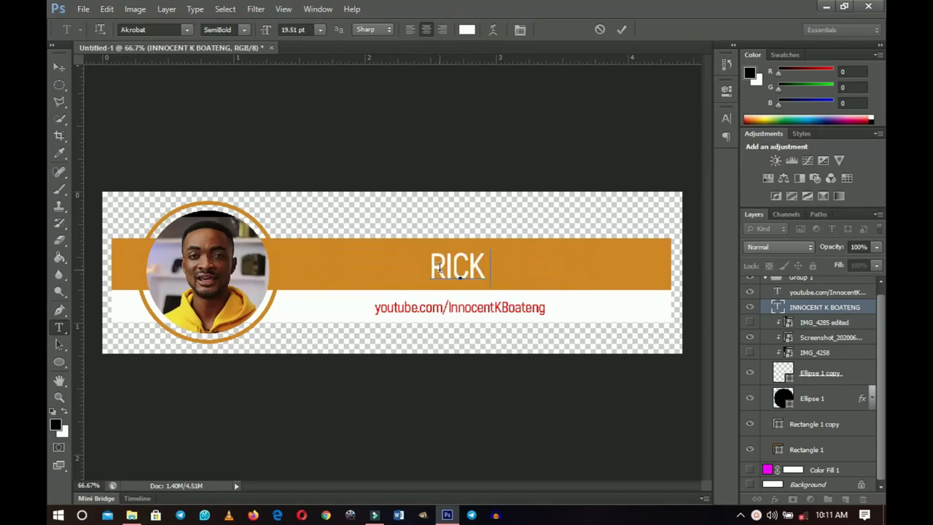
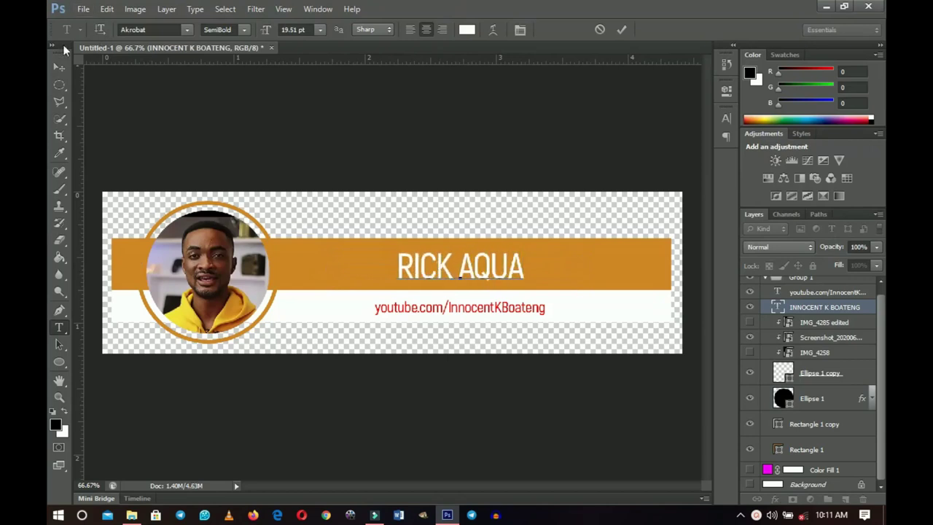
pyautogui.click(59, 67)
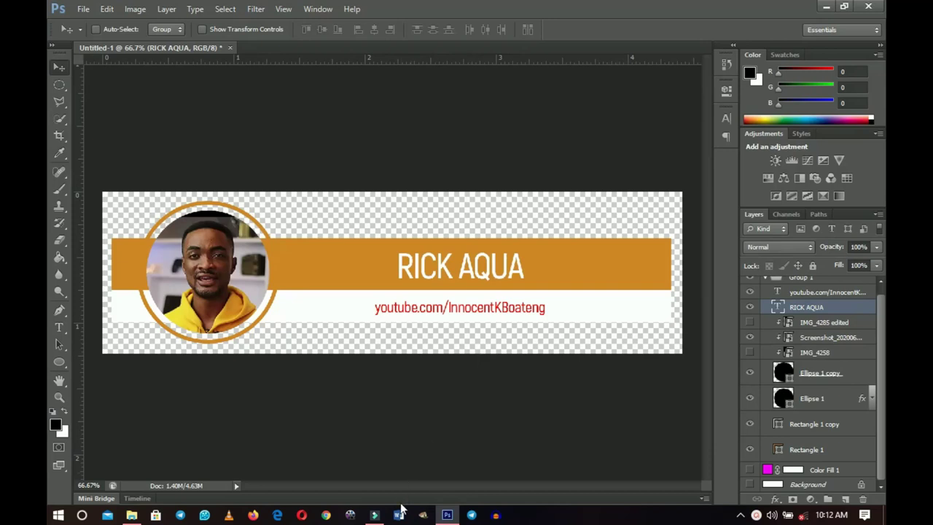
# Bring the Filmora 9 project back and move the playhead to 00:00:22:02.
pyautogui.click(374, 515)
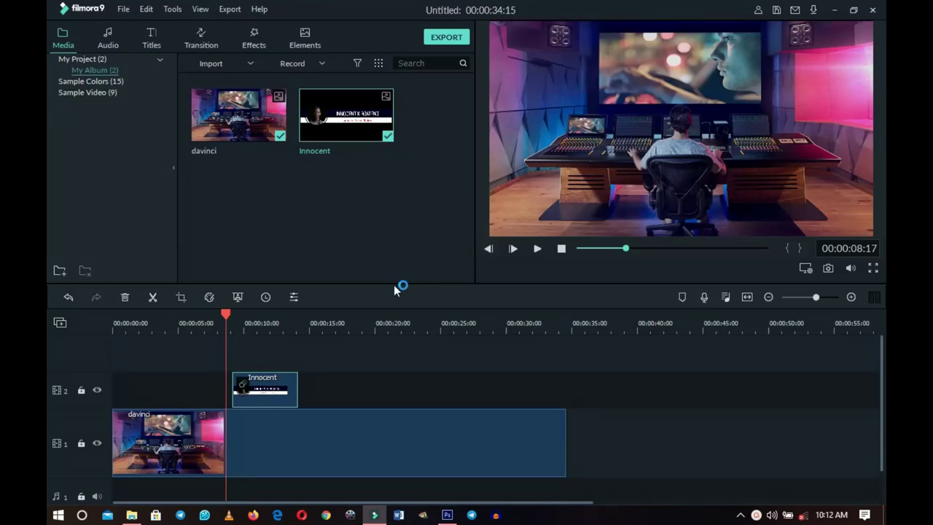
pyautogui.click(401, 323)
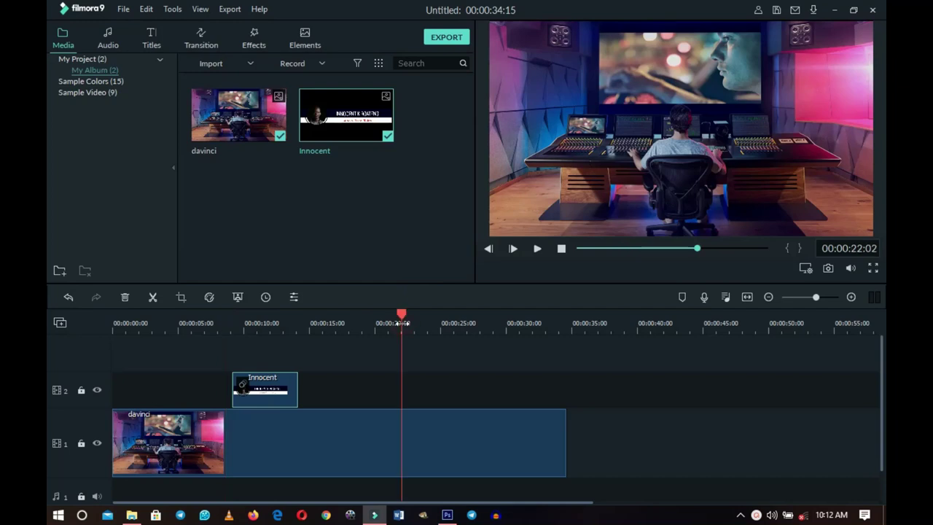